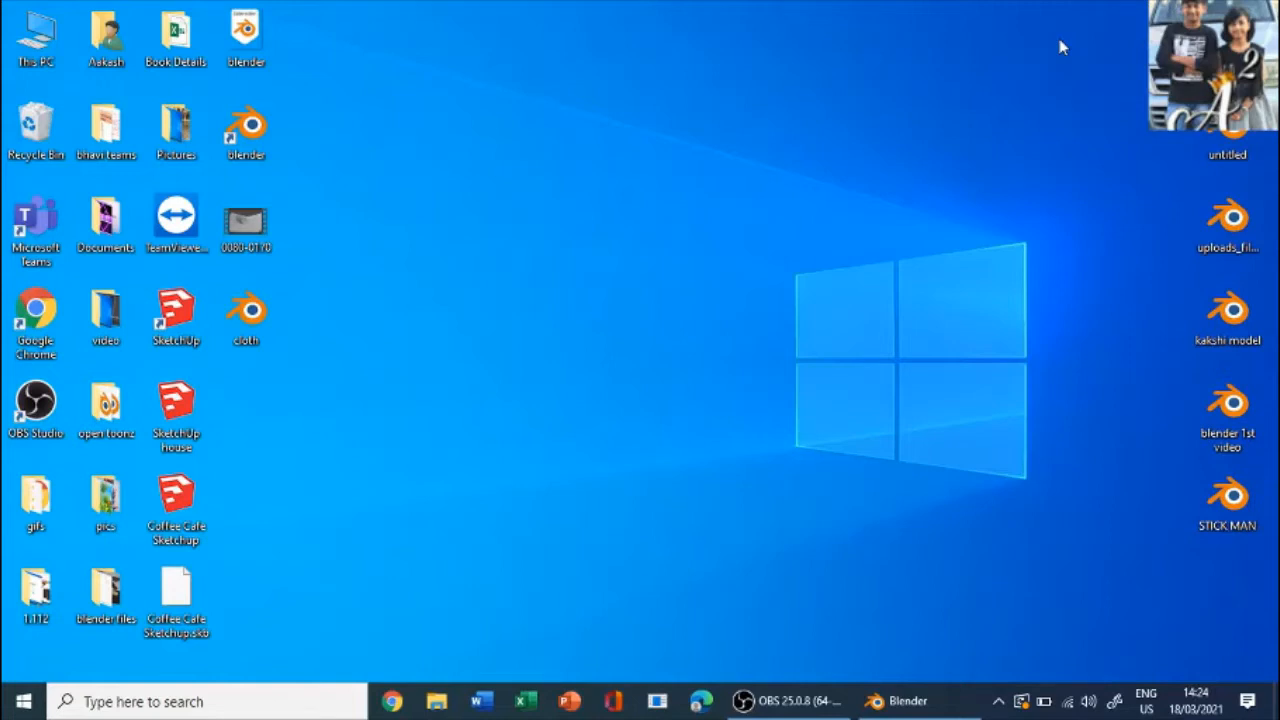
# - Switch to Blender and bring the monkey head on the ground plane into closer view
pyautogui.moveTo(893, 716)
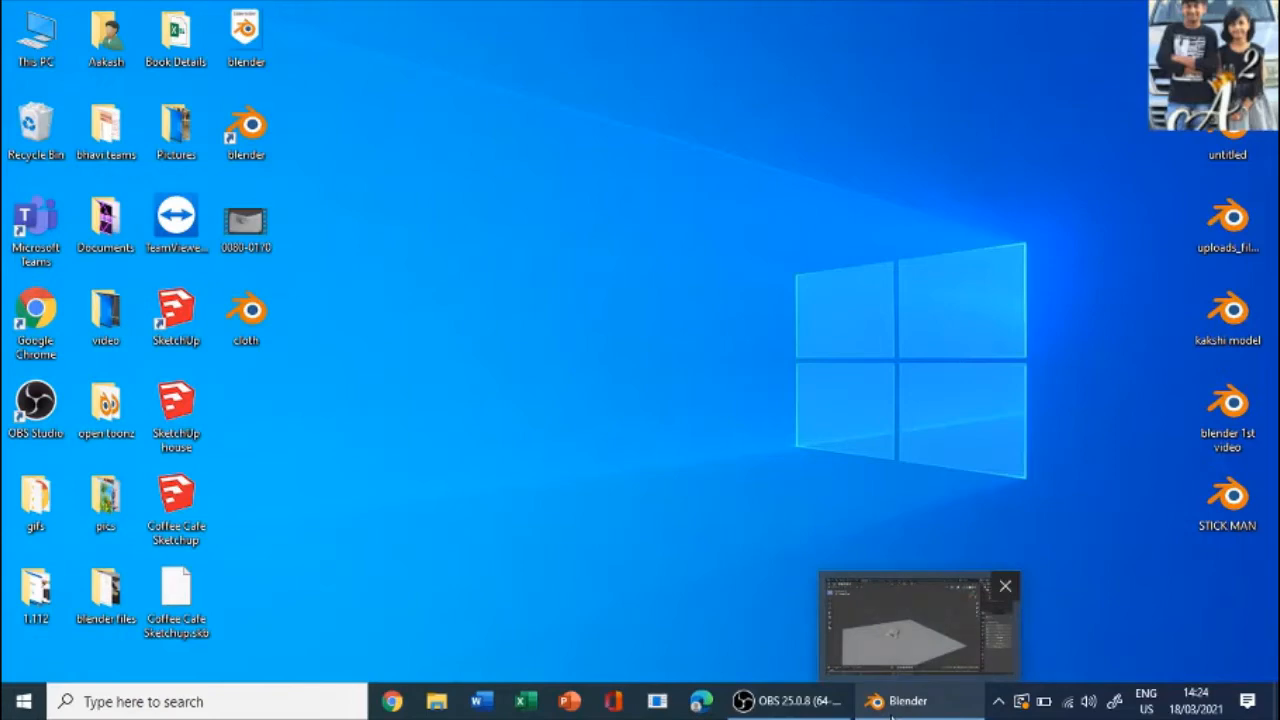
pyautogui.click(893, 714)
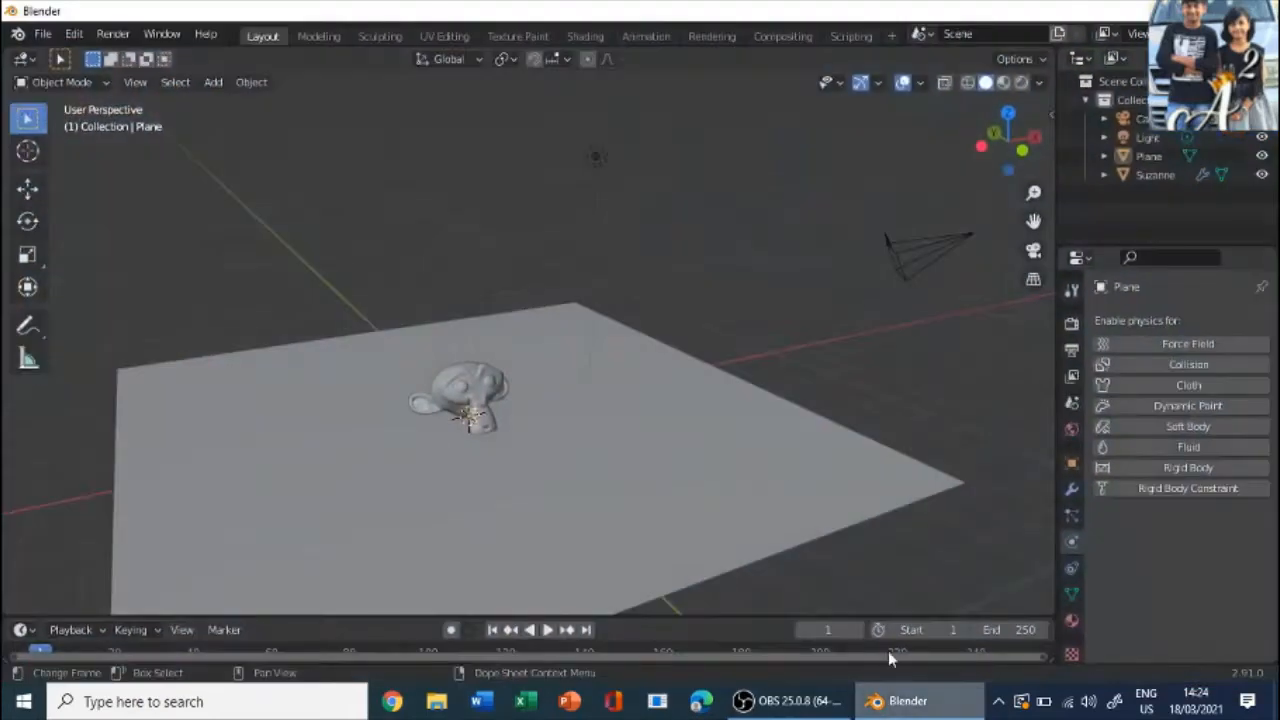
pyautogui.moveTo(894, 391); pyautogui.dragTo(677, 446, button='middle')
pyautogui.scroll(6, 597, 378)
pyautogui.moveTo(597, 378); pyautogui.dragTo(675, 355, button='middle')
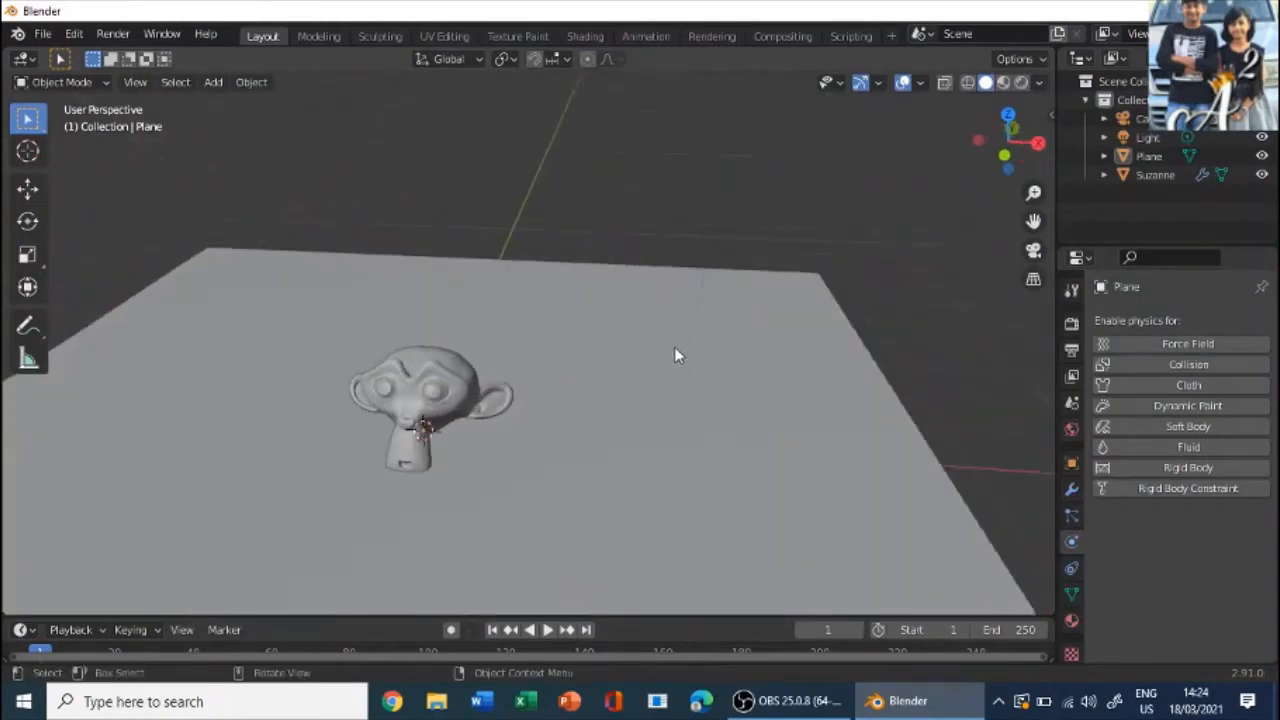
# - Examine the monkey head and ground plane from several angles and through the scene camera
pyautogui.click(380, 368)
pyautogui.moveTo(557, 363); pyautogui.dragTo(466, 179, button='middle')
pyautogui.click(338, 177)
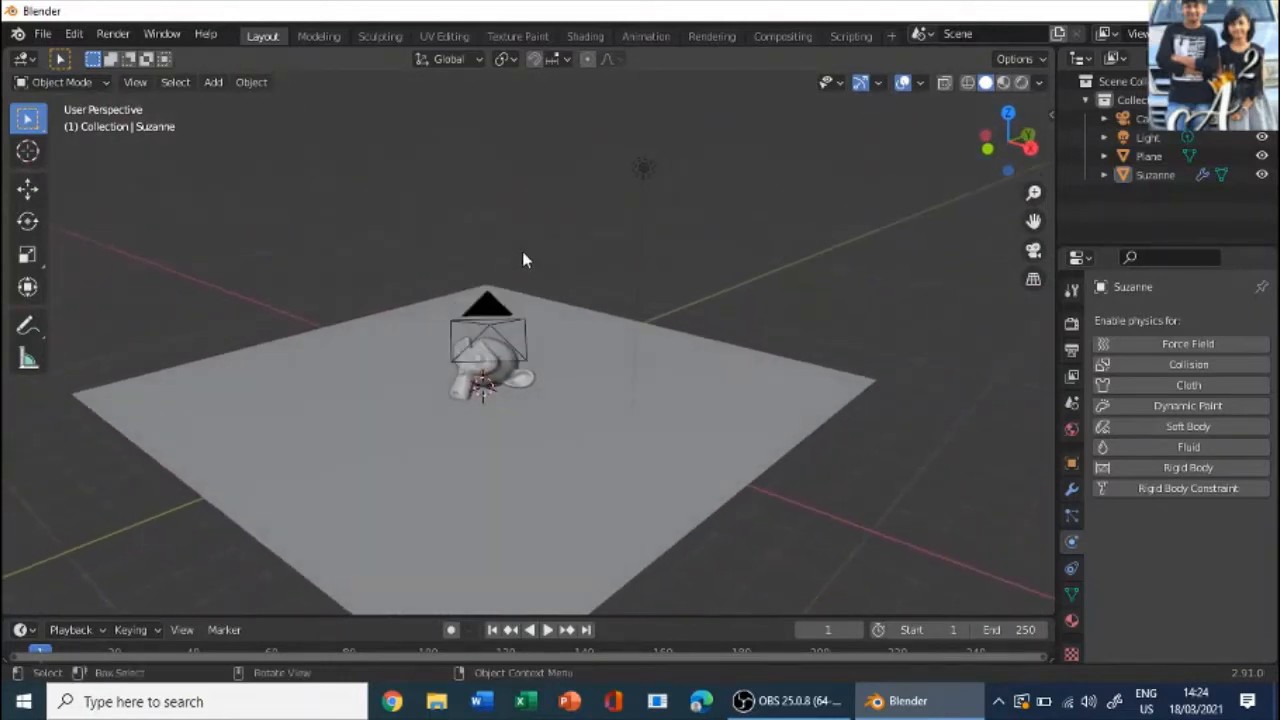
pyautogui.scroll(4, 520, 263)
pyautogui.scroll(-3, 519, 258)
pyautogui.moveTo(518, 258); pyautogui.dragTo(528, 263, button='middle')
pyautogui.scroll(2, 519, 266)
pyautogui.press('KP_0')
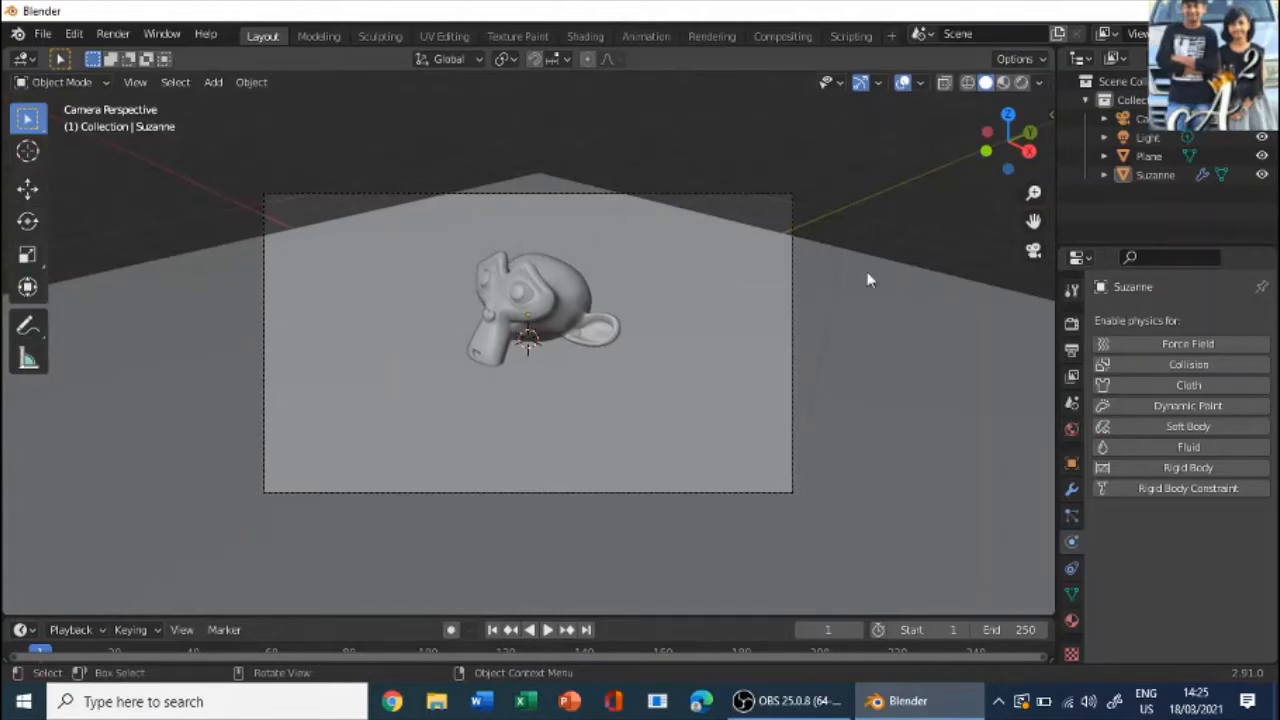
pyautogui.moveTo(961, 322); pyautogui.dragTo(458, 360, button='middle')
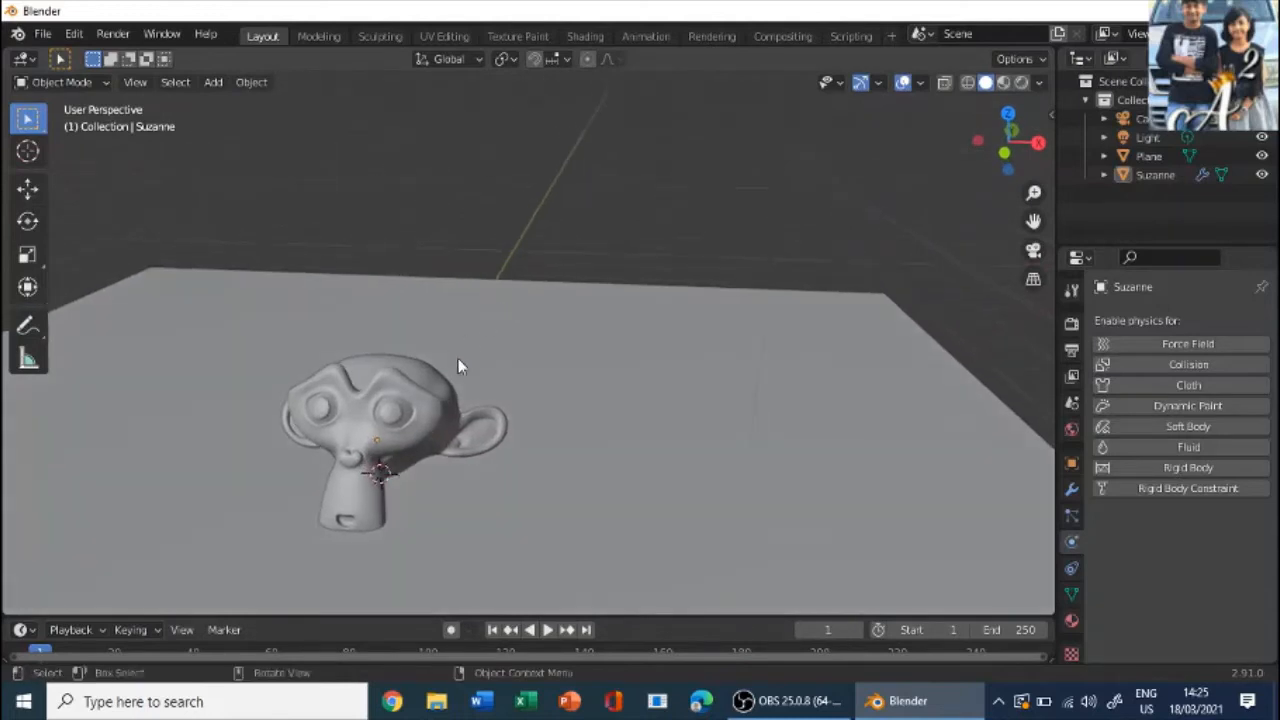
# - Delete the existing monkey head from the ground plane
pyautogui.click(453, 398)
pyautogui.moveTo(563, 397); pyautogui.dragTo(662, 370, button='middle')
pyautogui.press('Delete')
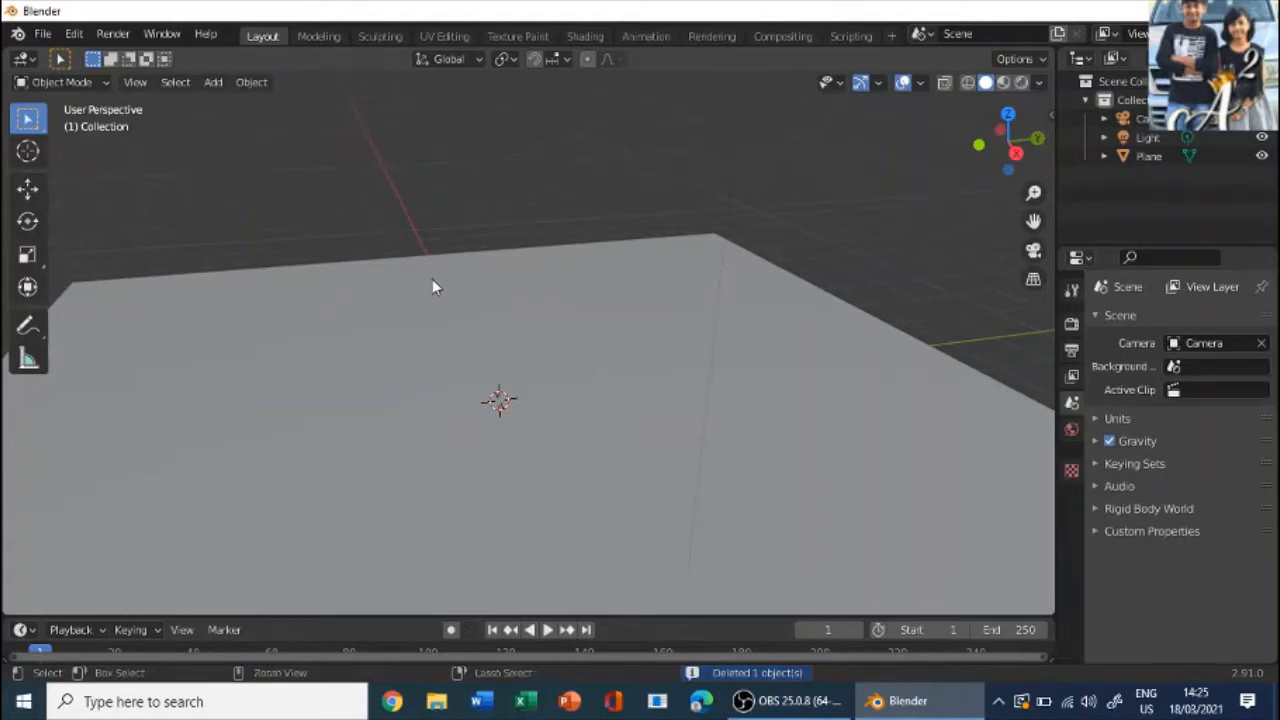
# - Add a new Monkey mesh at the 3D cursor and raise it about 0.65 m along the Z axis
pyautogui.hotkey('shift', 'a')
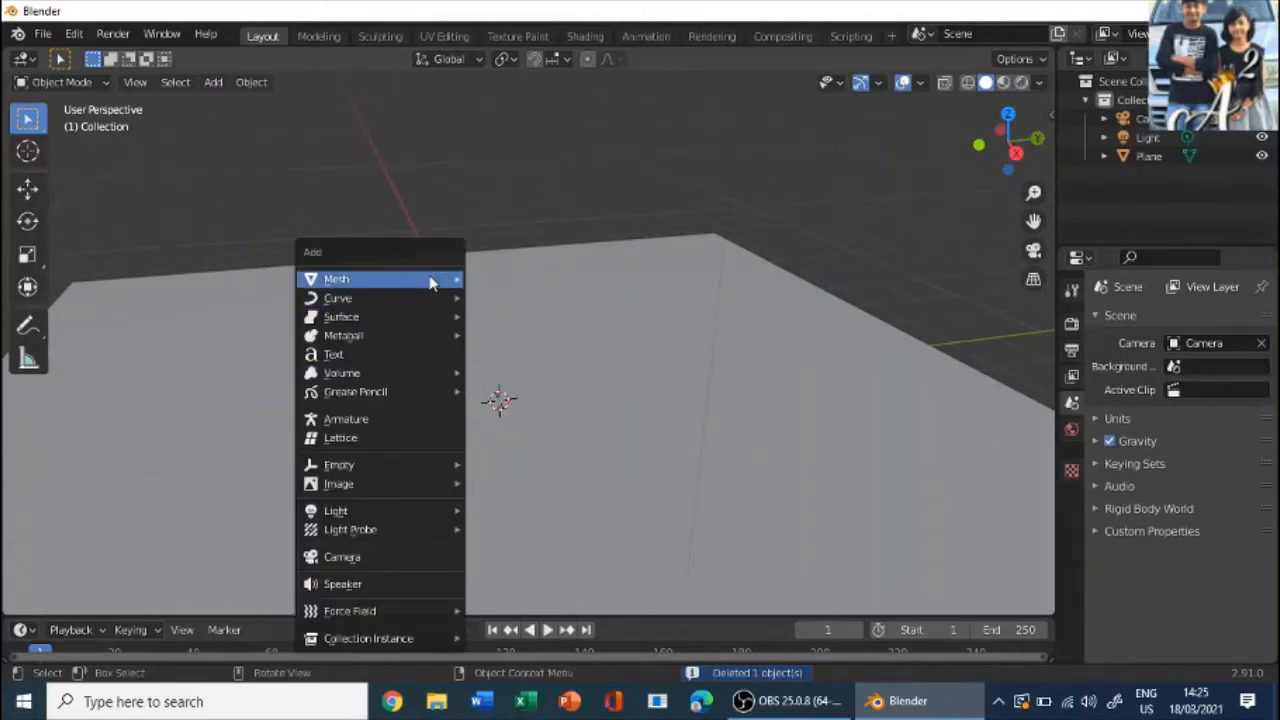
pyautogui.moveTo(440, 279)
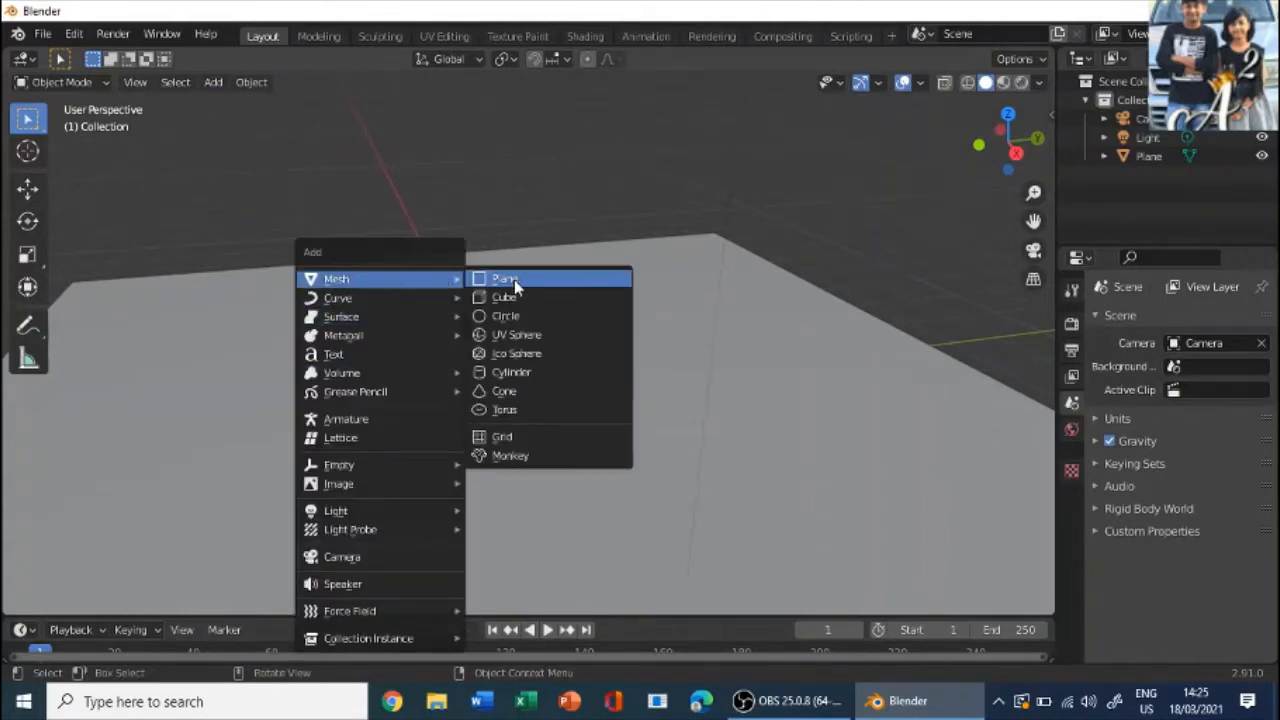
pyautogui.click(517, 455)
pyautogui.moveTo(518, 435); pyautogui.dragTo(486, 337, button='middle')
pyautogui.press('g')
pyautogui.press('z')
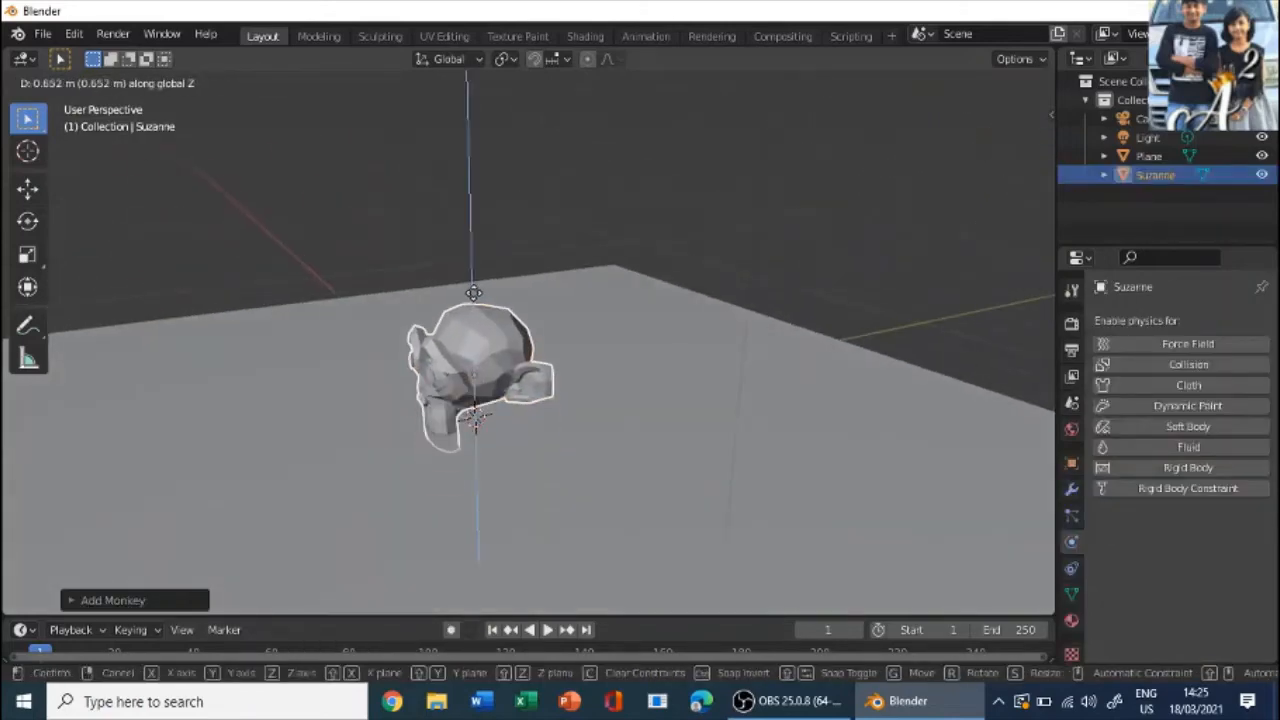
pyautogui.click(474, 292)
# - Tilt the monkey head backward around the global X axis and lower it about 0.3 m along Z toward the plane
pyautogui.moveTo(574, 349); pyautogui.dragTo(494, 323, button='middle')
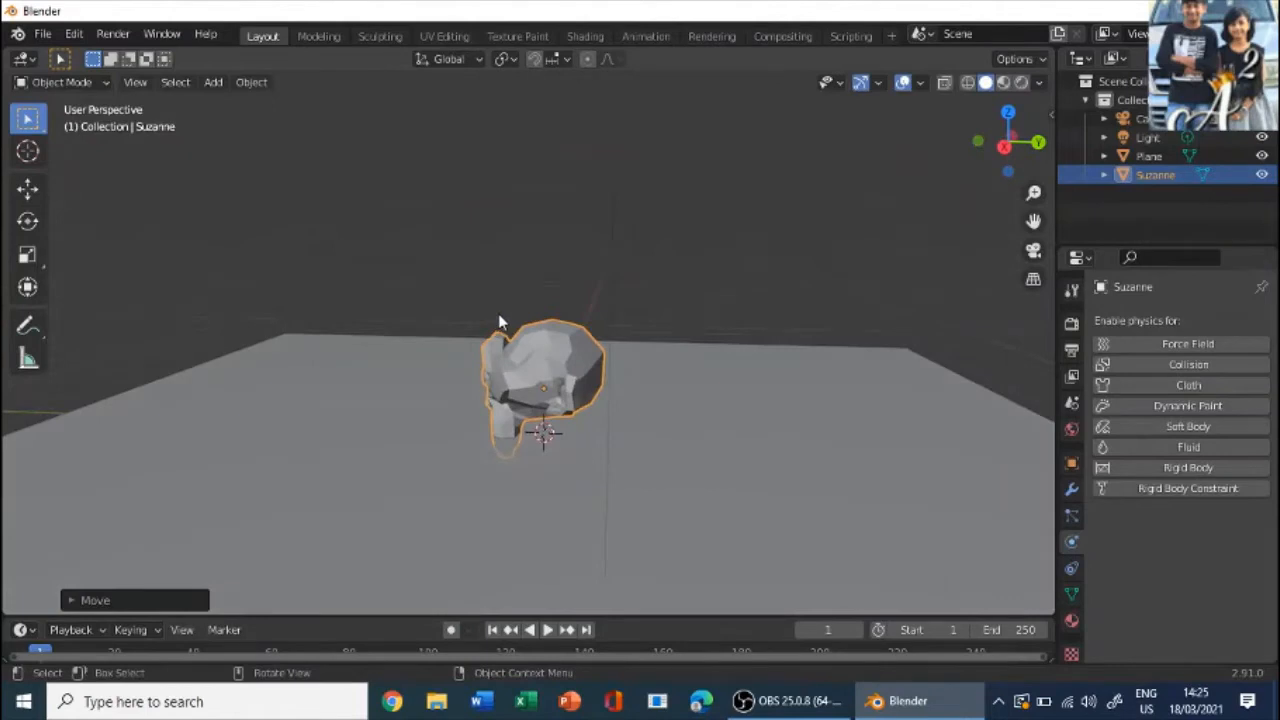
pyautogui.press('r')
pyautogui.press('x')
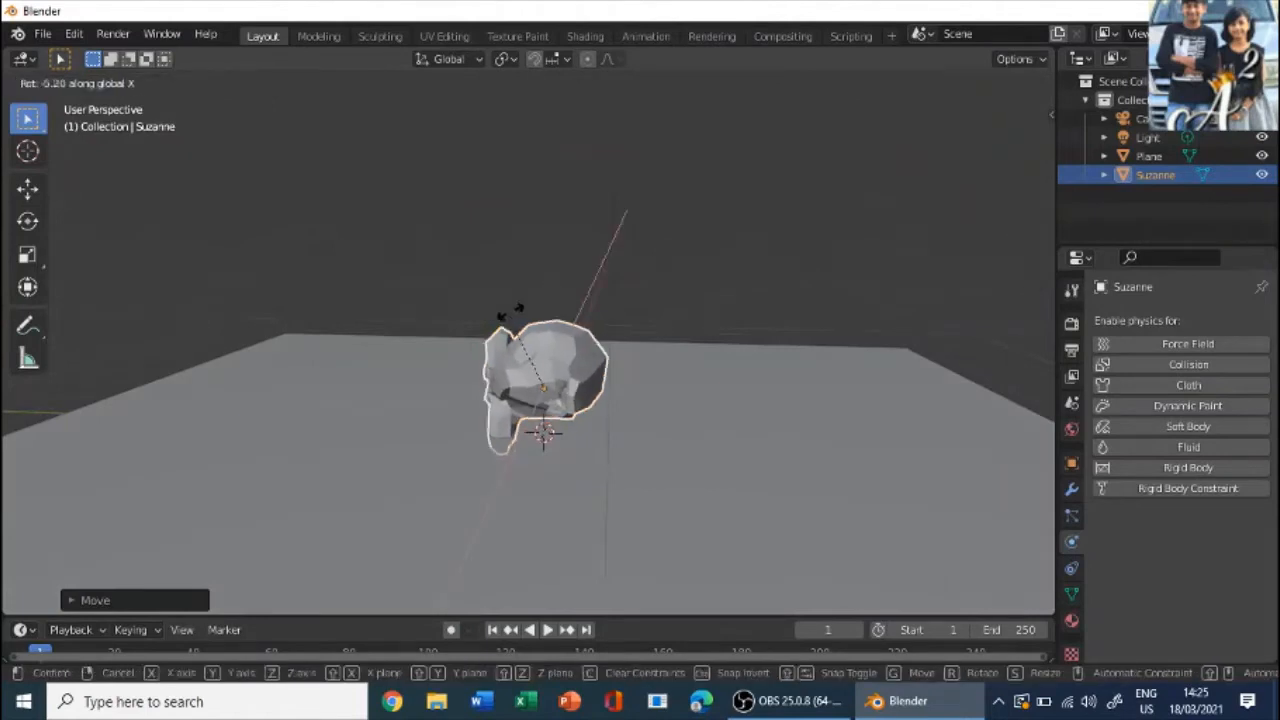
pyautogui.click(541, 320)
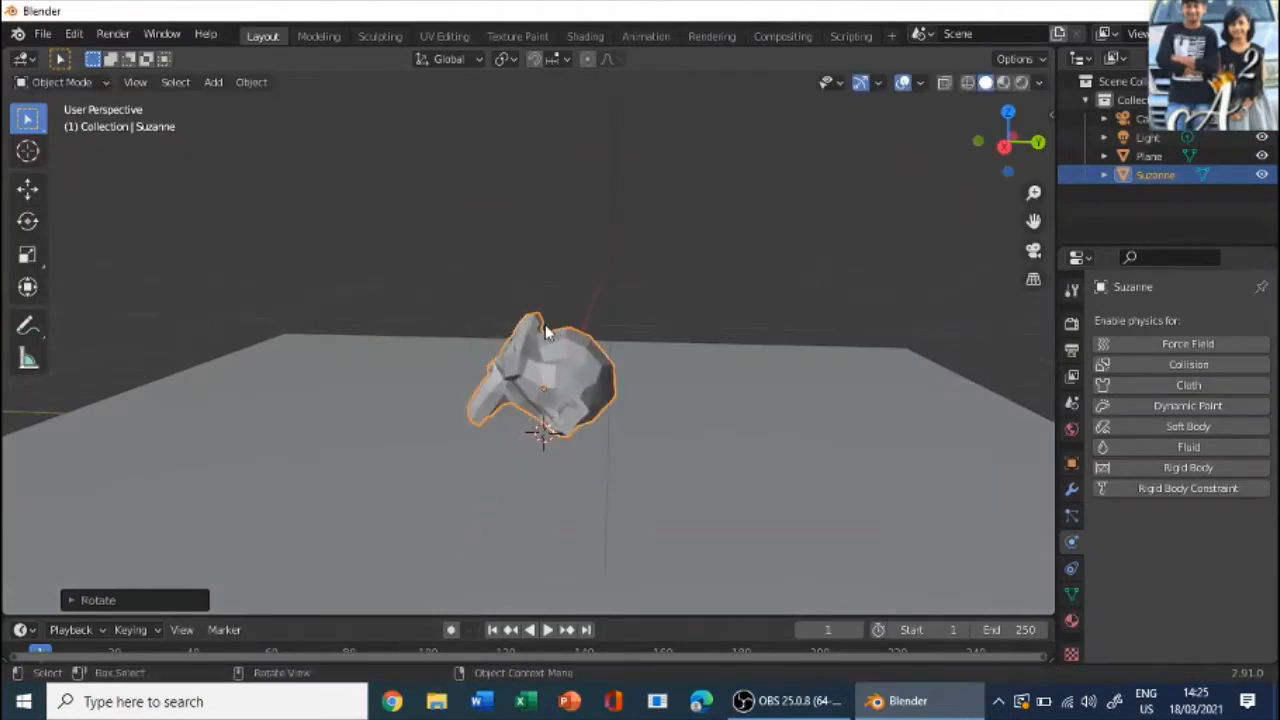
pyautogui.press('g')
pyautogui.press('z')
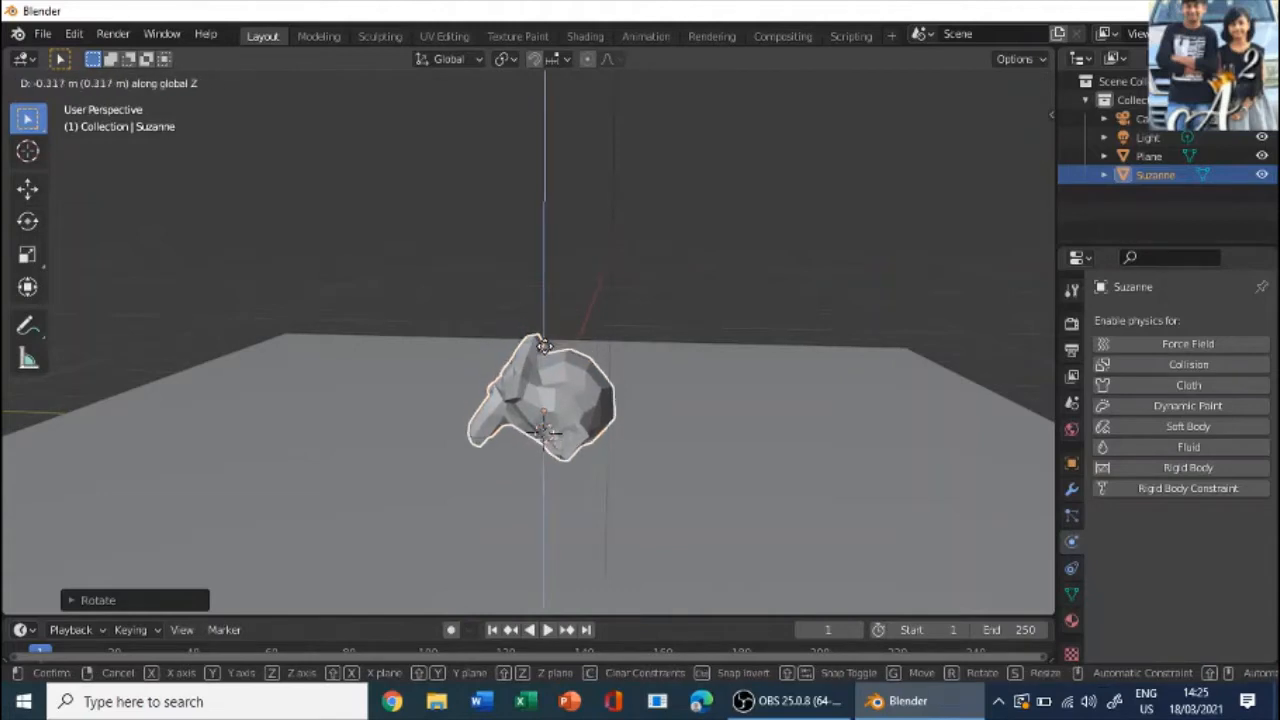
pyautogui.click(548, 348)
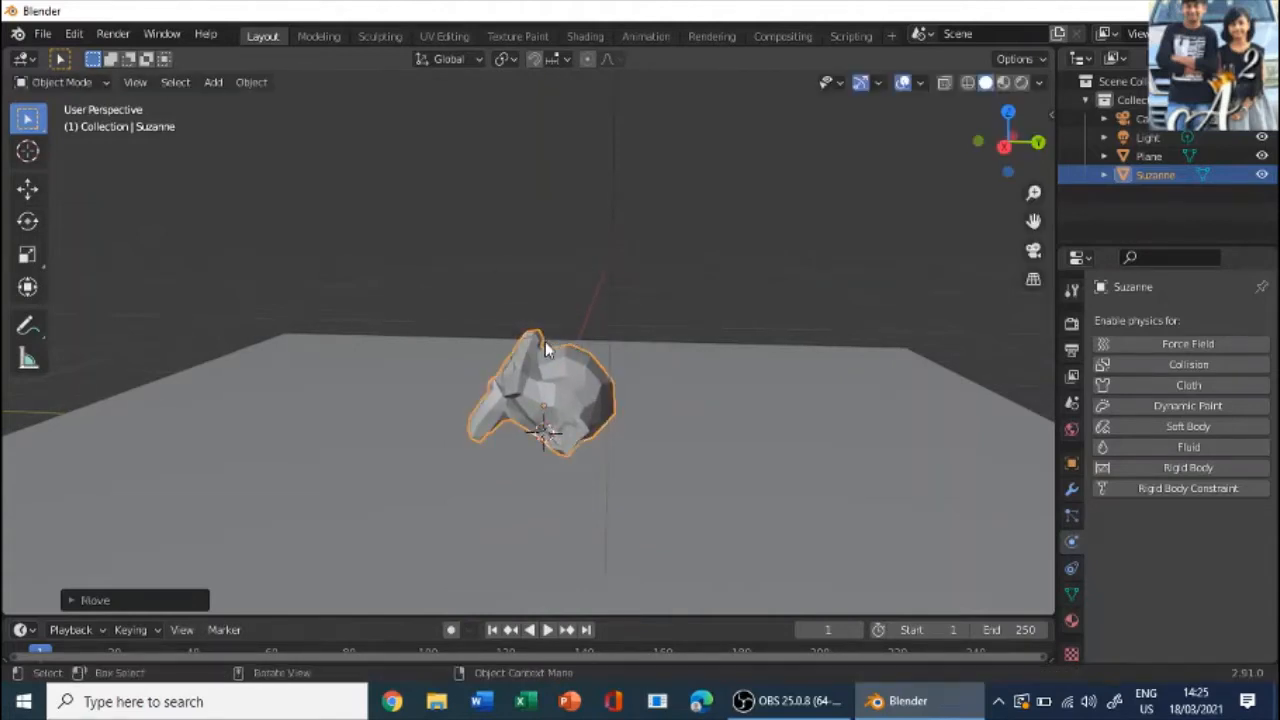
# - Apply Shade Smooth to the monkey head
pyautogui.moveTo(434, 320); pyautogui.dragTo(389, 372, button='middle')
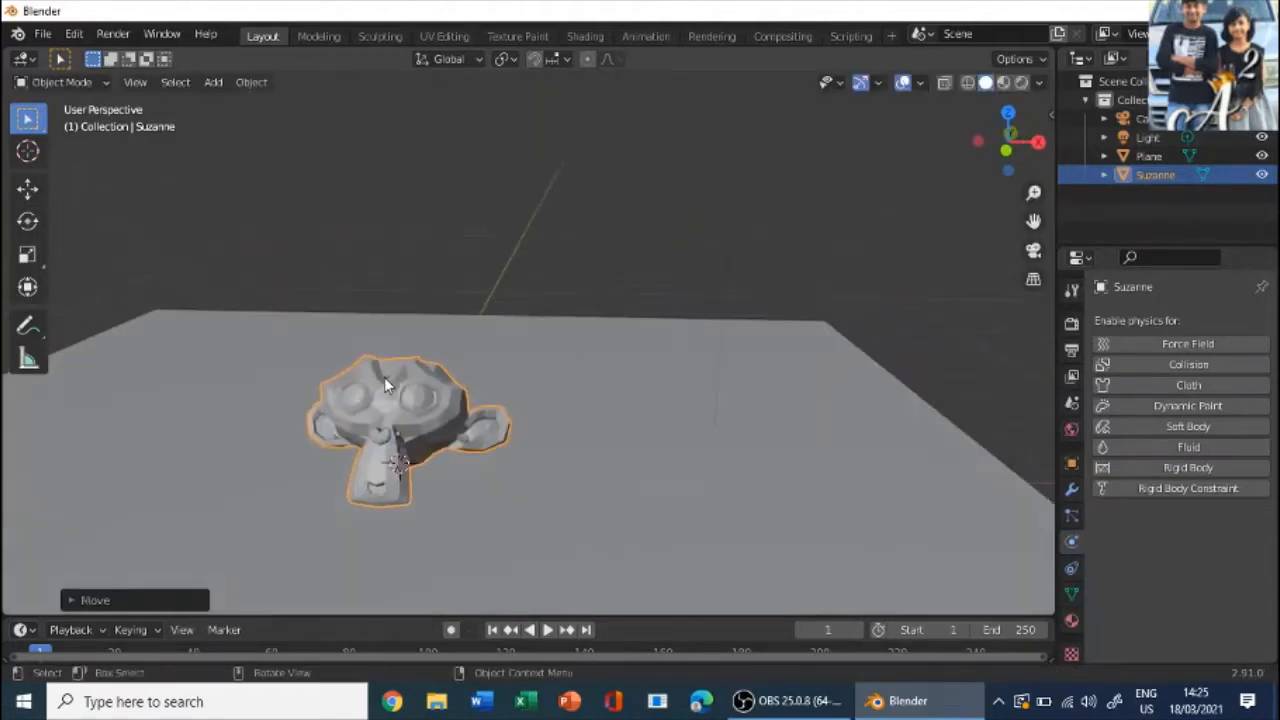
pyautogui.rightClick(384, 377)
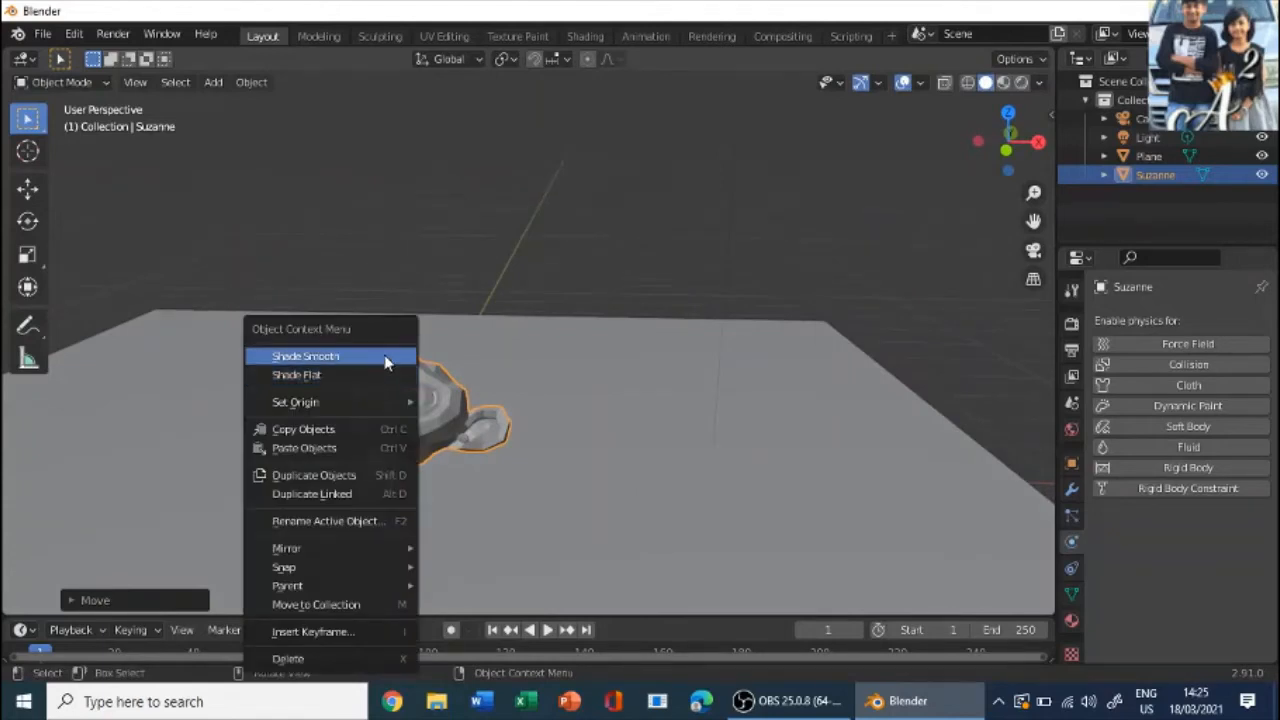
pyautogui.click(387, 362)
pyautogui.moveTo(400, 365)
pyautogui.mouseDown(button='middle')
pyautogui.moveTo(754, 343)
pyautogui.moveTo(674, 351)
pyautogui.mouseUp(button='middle')
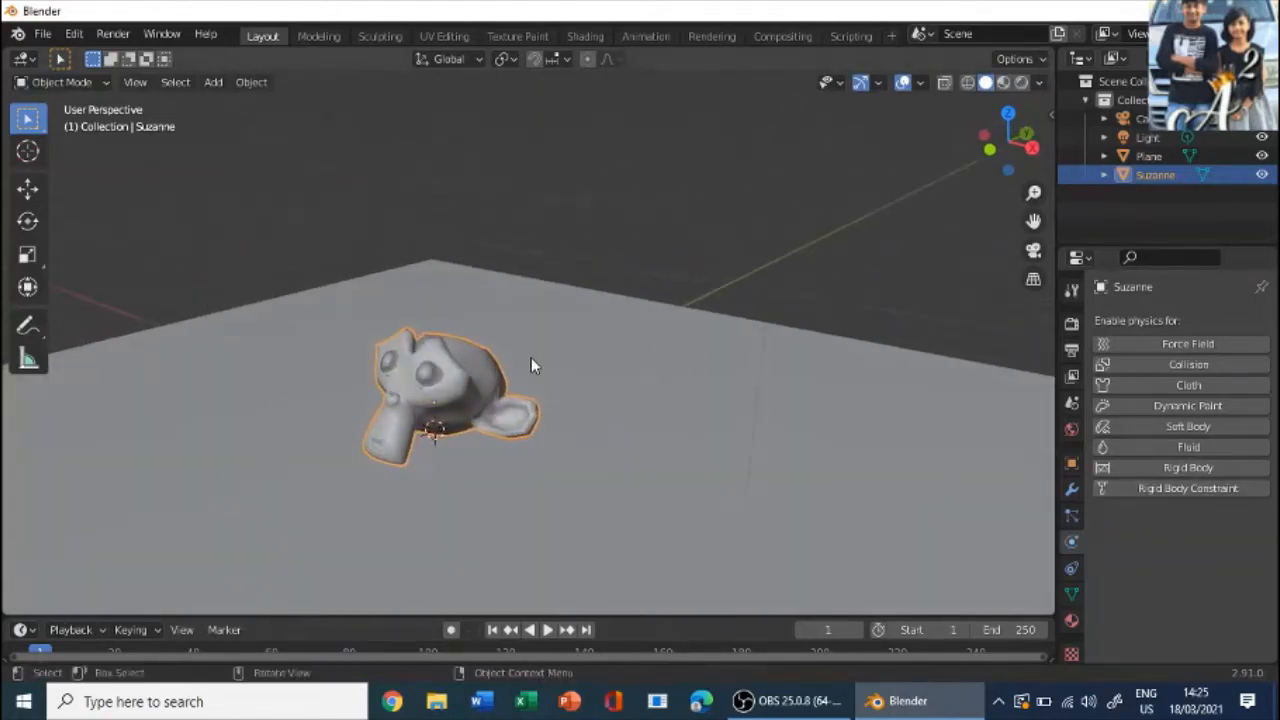
# - Add a Subdivision Surface modifier to the monkey head
pyautogui.scroll(5, 531, 365)
pyautogui.moveTo(494, 300); pyautogui.dragTo(400, 366, button='middle')
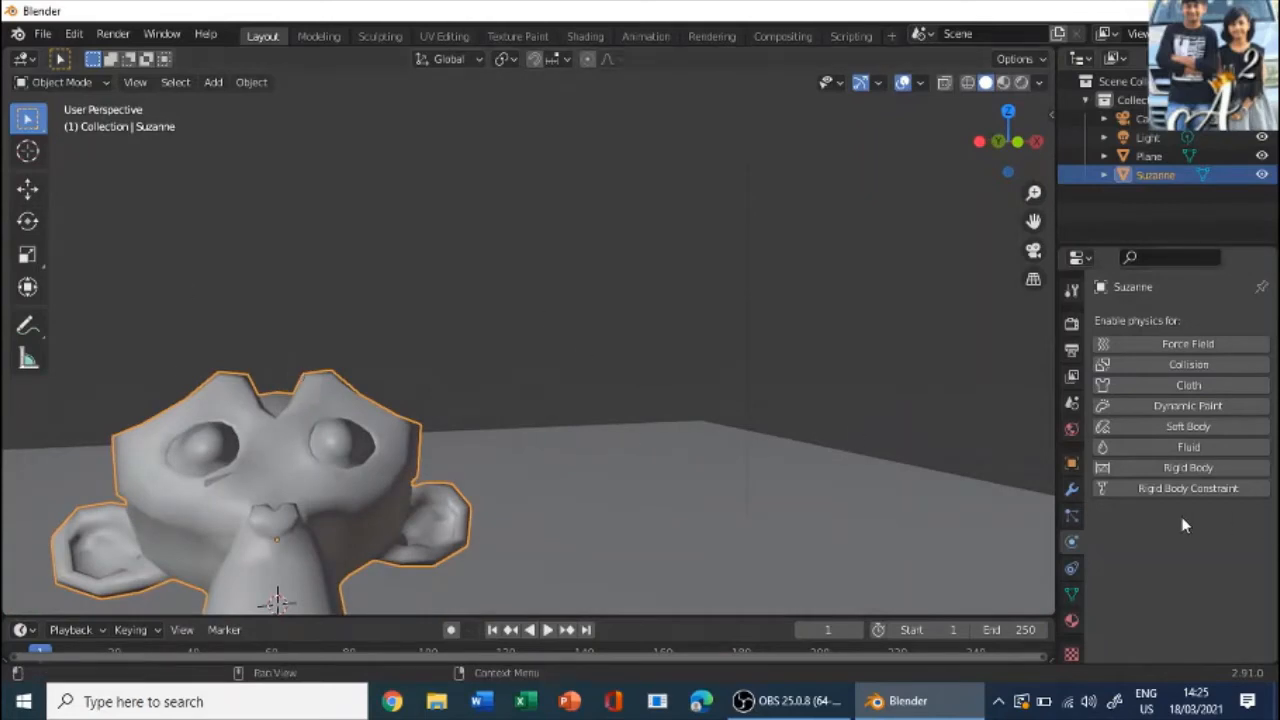
pyautogui.click(1073, 486)
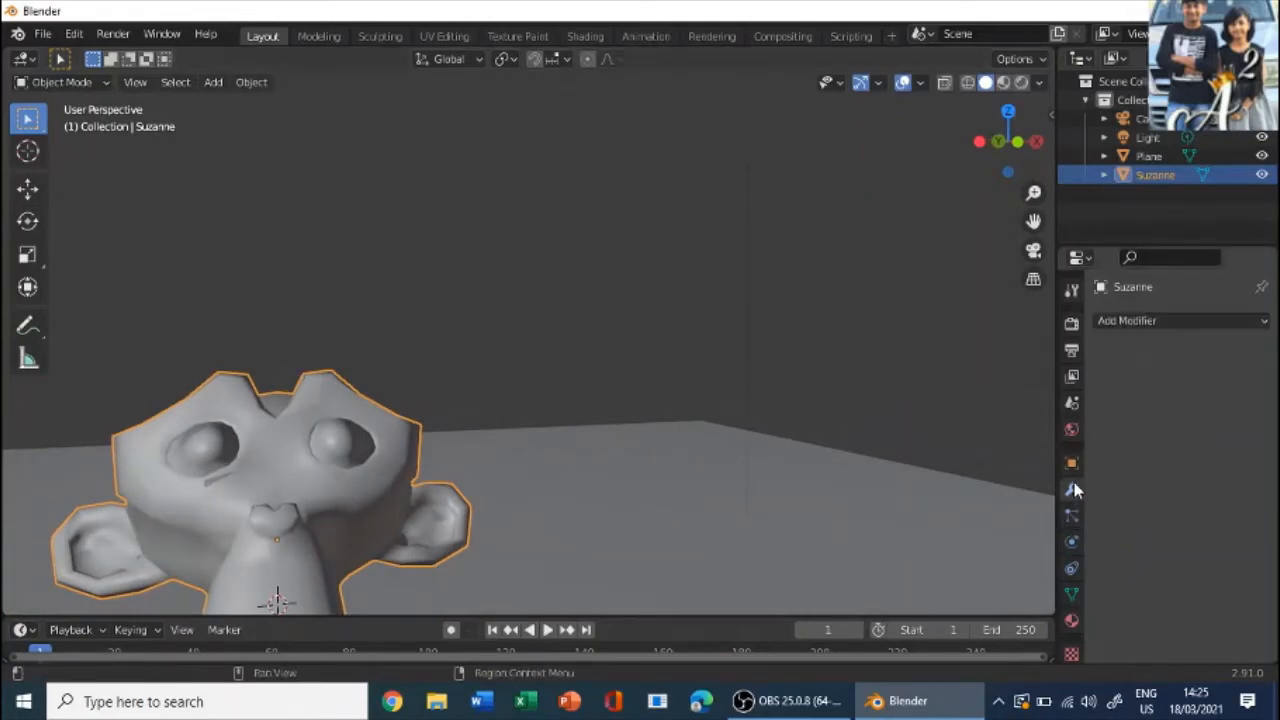
pyautogui.click(1128, 321)
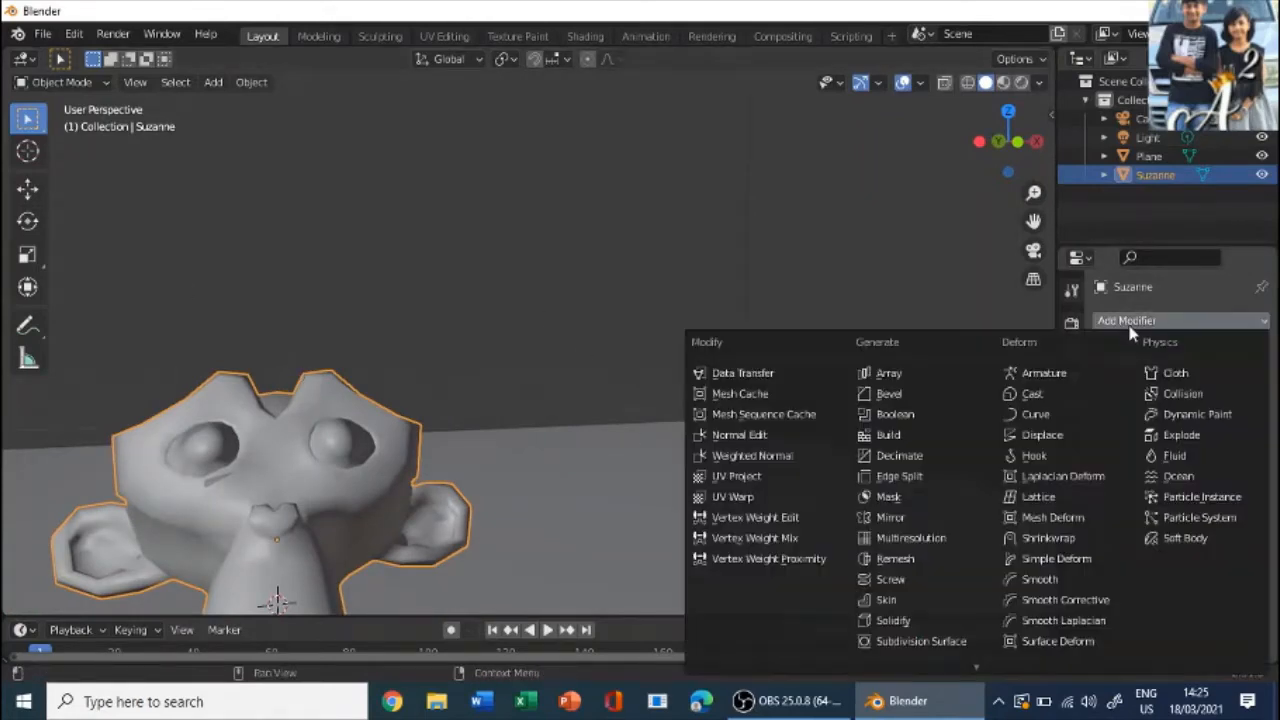
pyautogui.click(964, 645)
# - Raise the Subdivision Surface viewport levels to 2 and then to 3
pyautogui.moveTo(491, 443); pyautogui.dragTo(819, 418, button='middle')
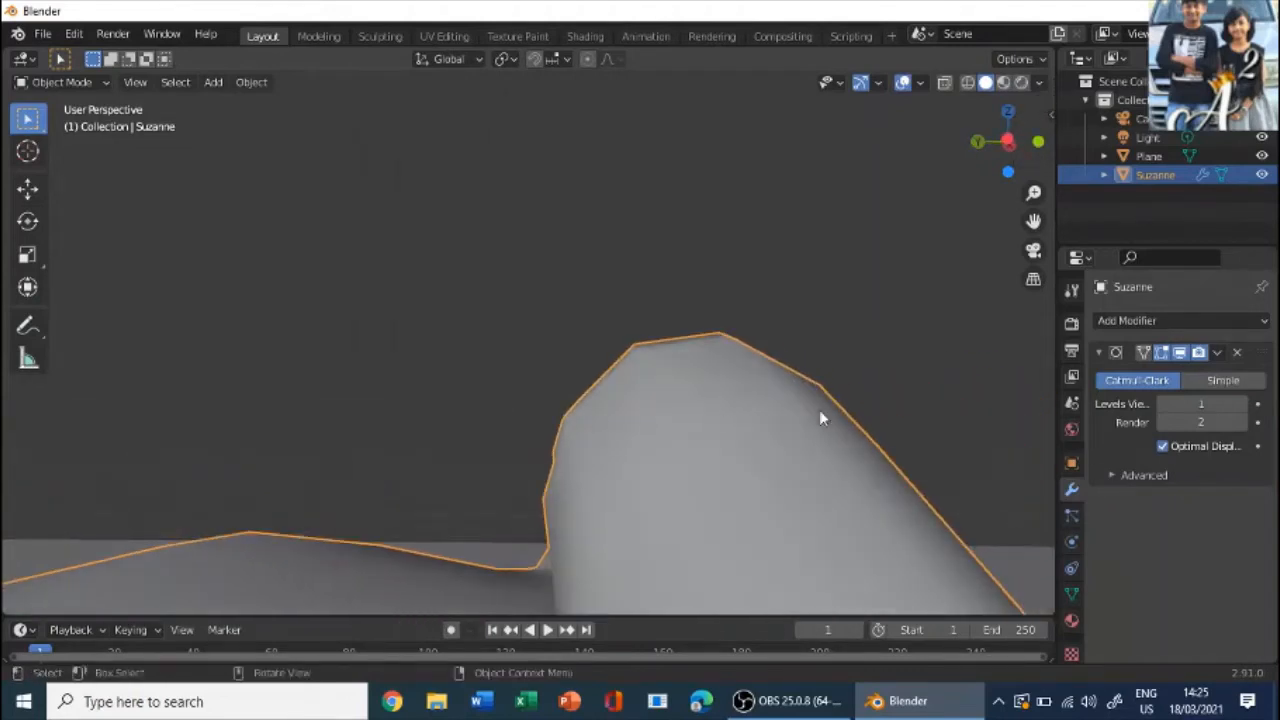
pyautogui.click(1190, 404)
pyautogui.write('2')
pyautogui.press('Return')
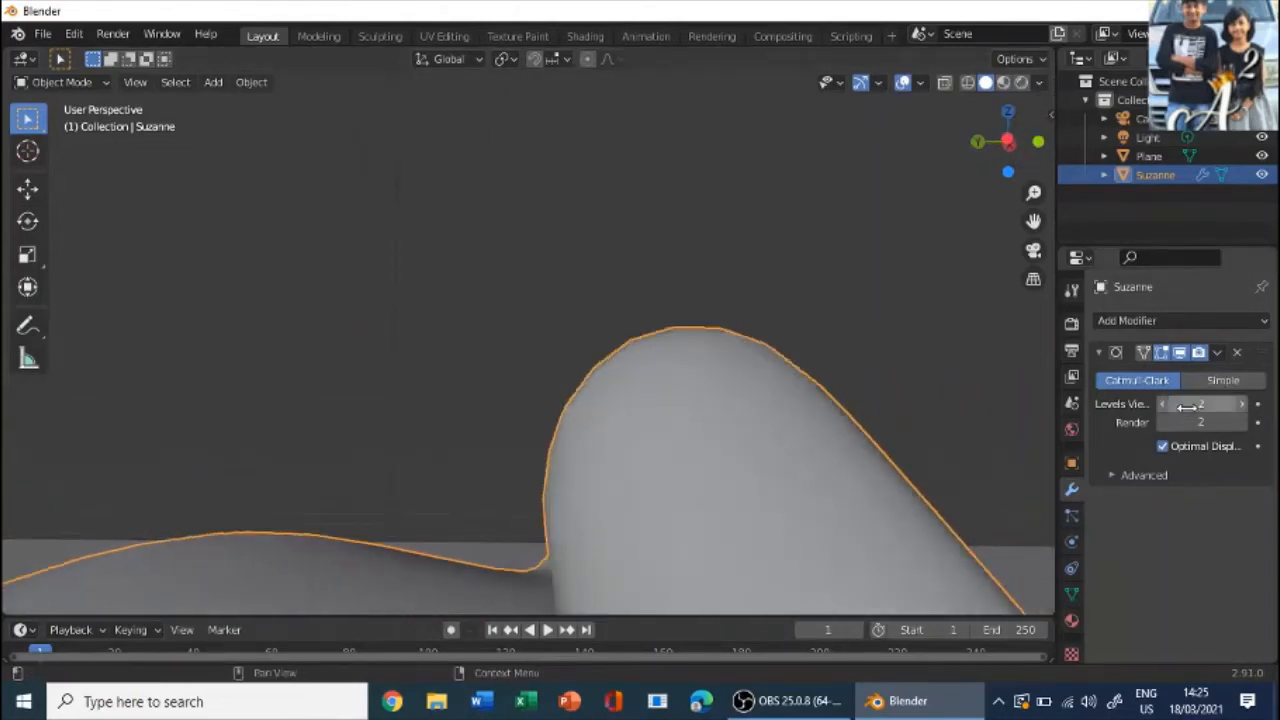
pyautogui.click(1187, 407)
pyautogui.write('3')
pyautogui.press('Return')
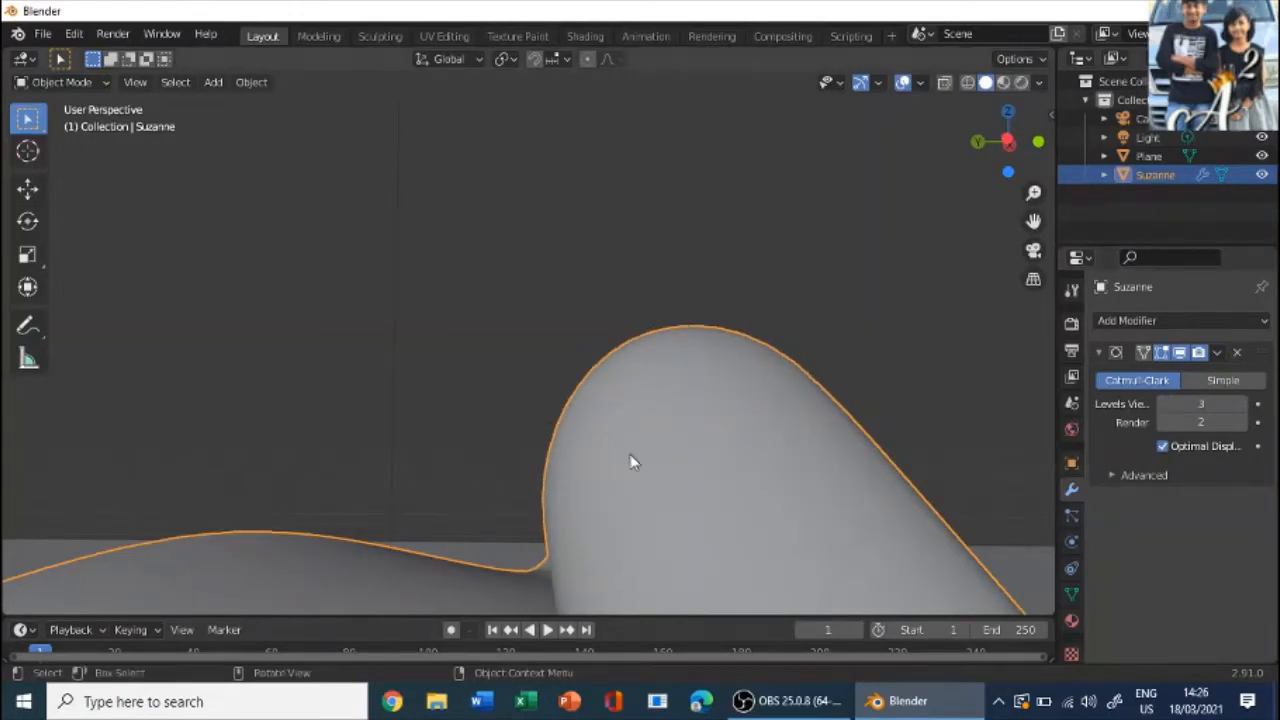
# - Enable Collision physics on the monkey head and on the ground plane
pyautogui.scroll(-5, 632, 460)
pyautogui.moveTo(754, 314); pyautogui.dragTo(589, 517, button='middle')
pyautogui.click(607, 310)
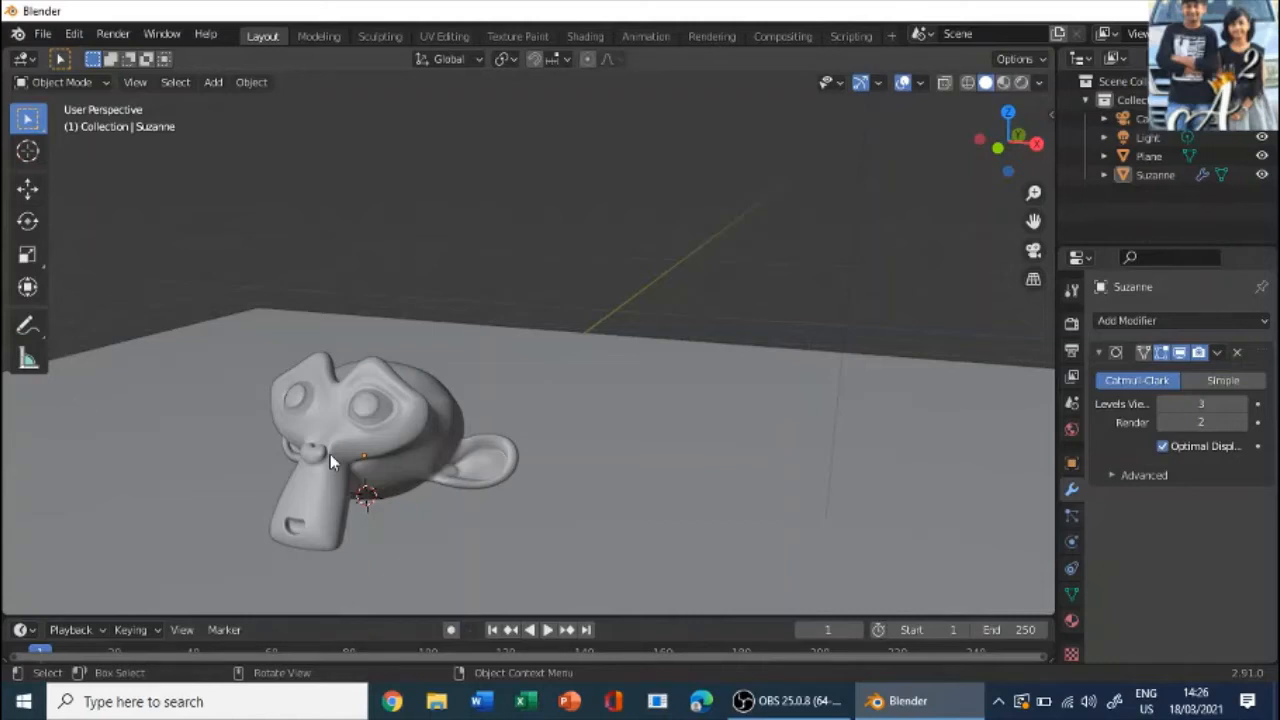
pyautogui.scroll(-3, 390, 387)
pyautogui.click(401, 384)
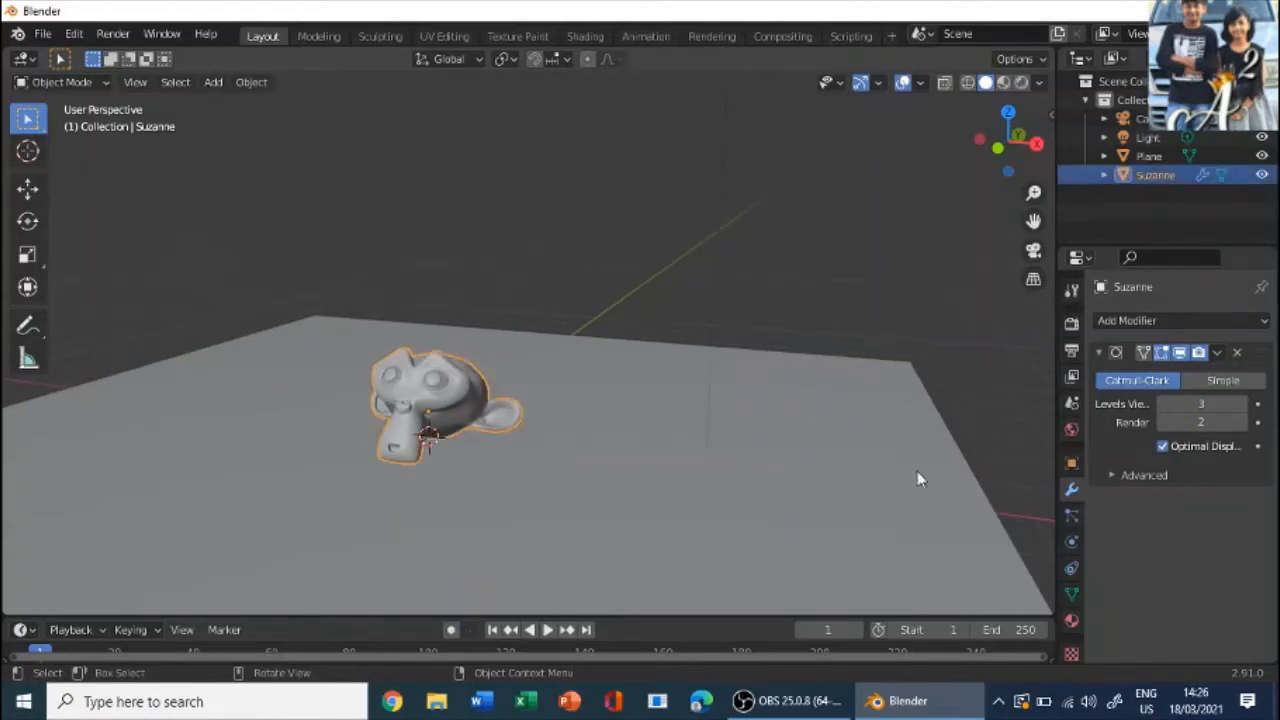
pyautogui.click(1071, 541)
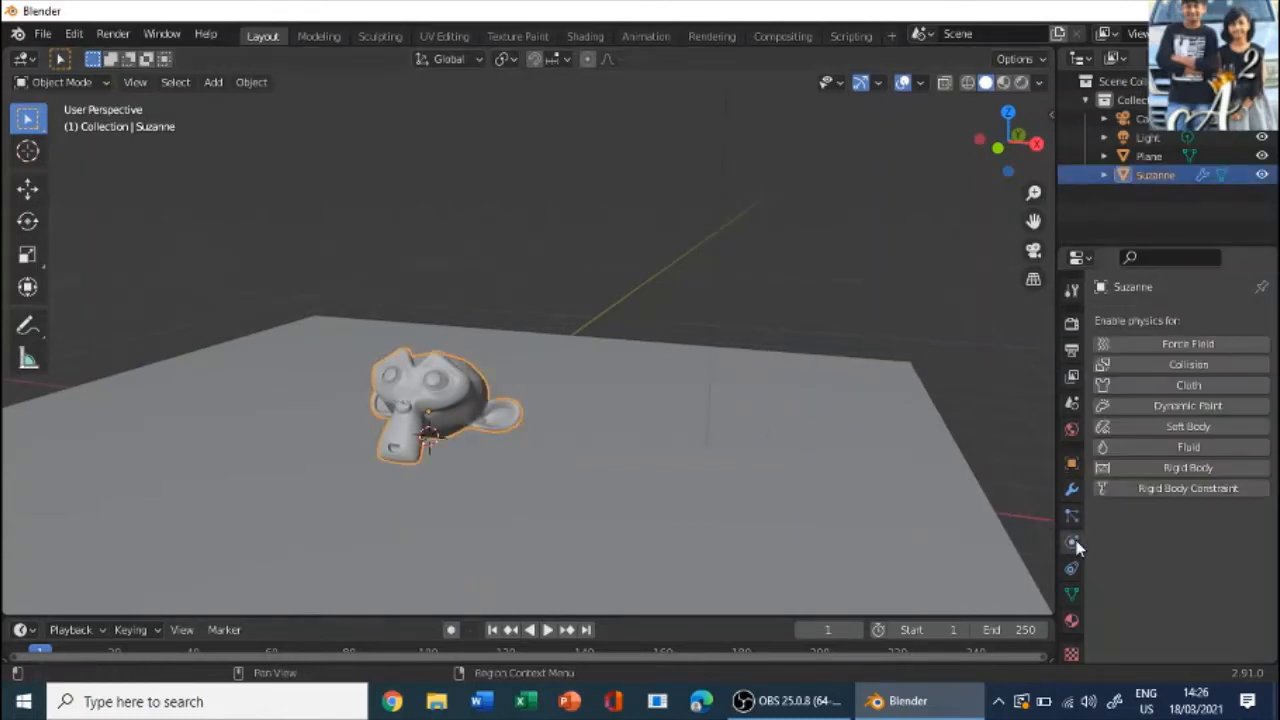
pyautogui.click(1162, 372)
pyautogui.click(800, 470)
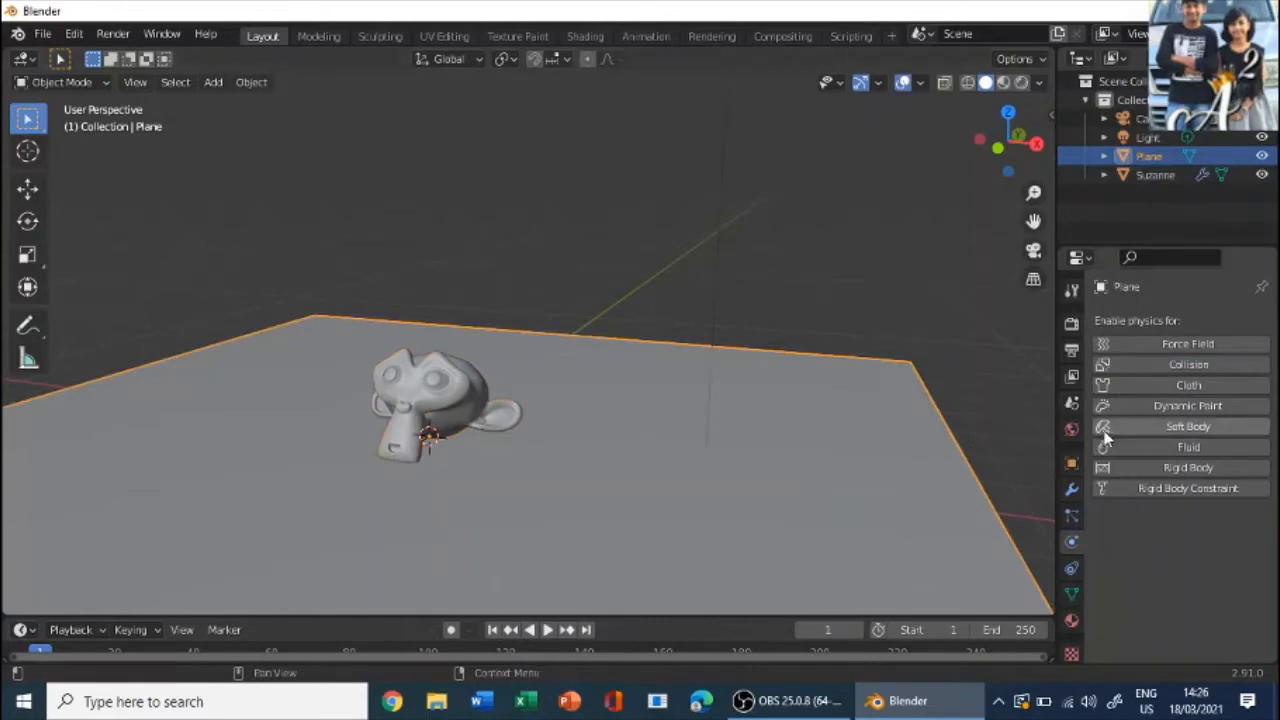
pyautogui.click(1159, 379)
pyautogui.moveTo(926, 331); pyautogui.dragTo(725, 357, button='middle')
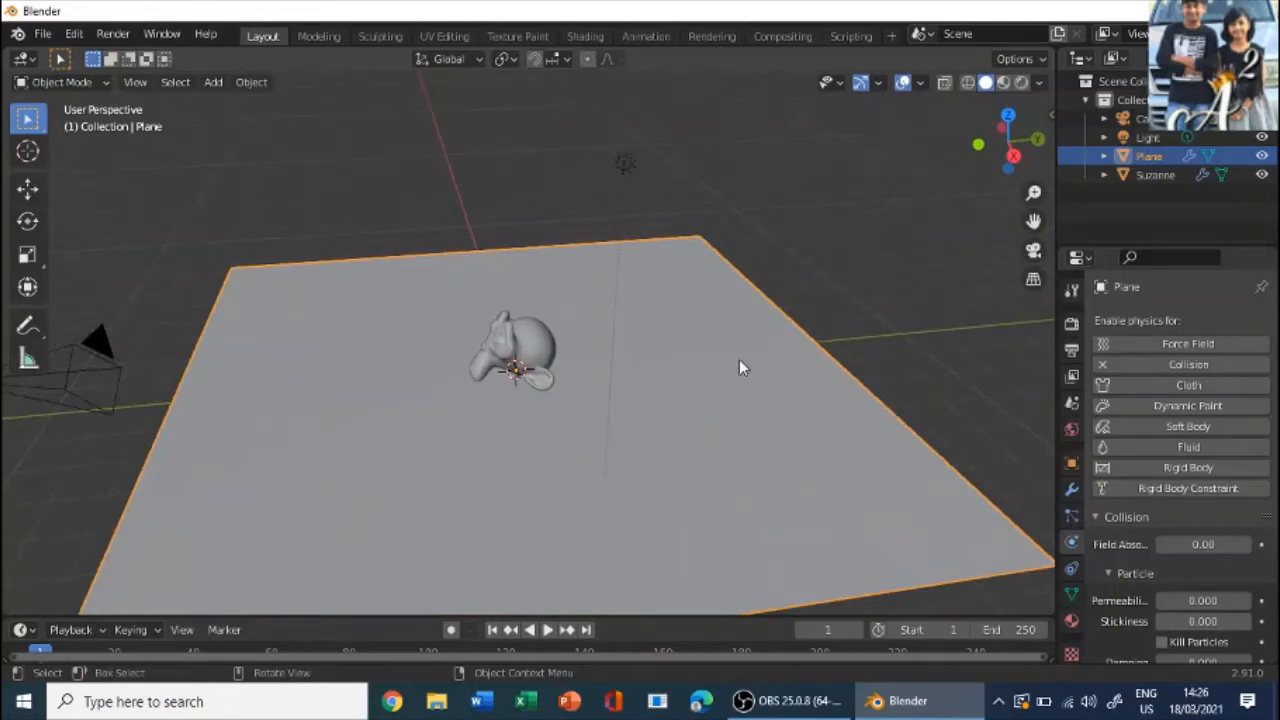
pyautogui.moveTo(605, 347); pyautogui.dragTo(726, 347, button='middle')
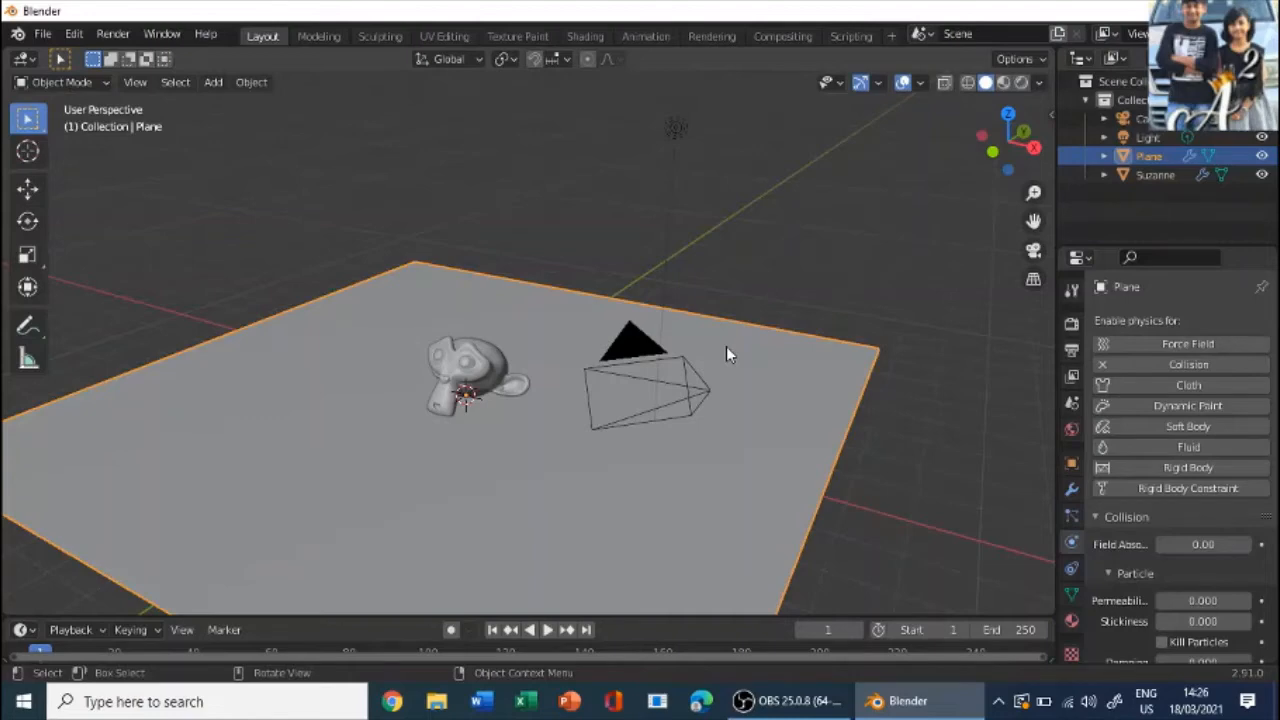
pyautogui.scroll(3, 512, 244)
pyautogui.moveTo(512, 244); pyautogui.dragTo(792, 291, button='middle')
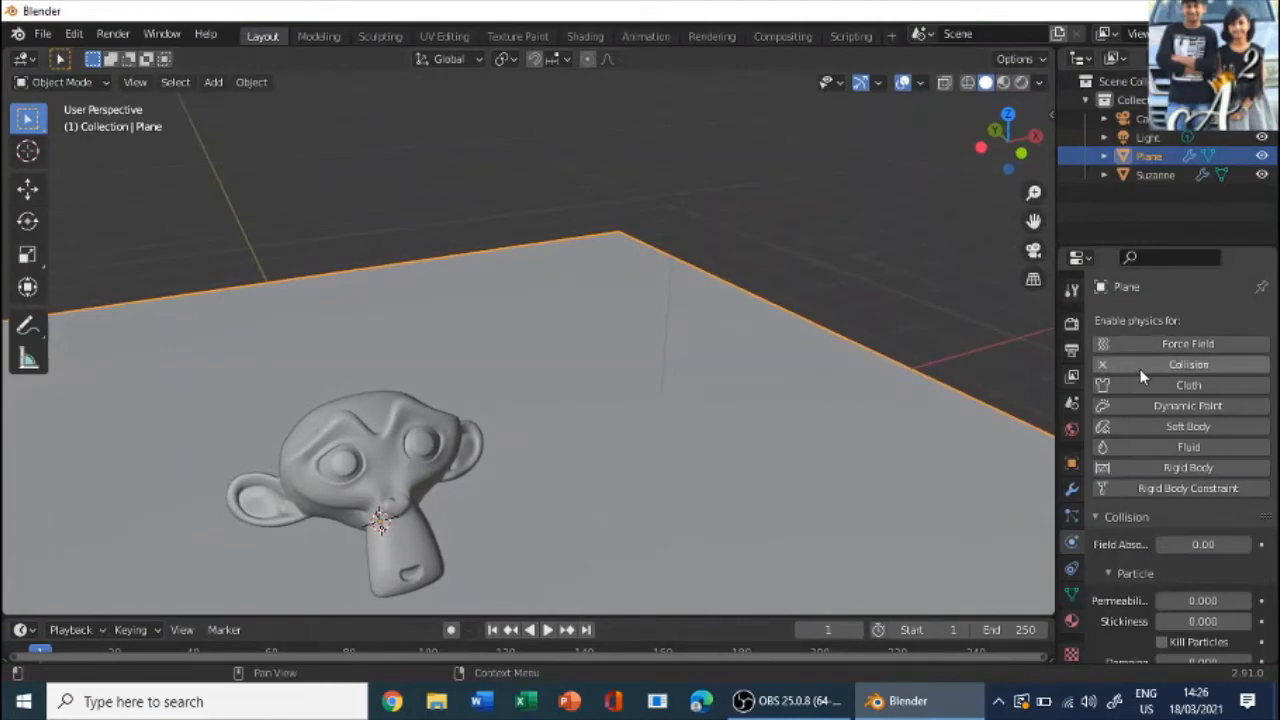
pyautogui.scroll(-2, 528, 321)
pyautogui.moveTo(200, 245); pyautogui.dragTo(591, 283, button='middle')
# - Add a second plane at the monkey head's location and scale it up until it is wider than the head
pyautogui.click(406, 286)
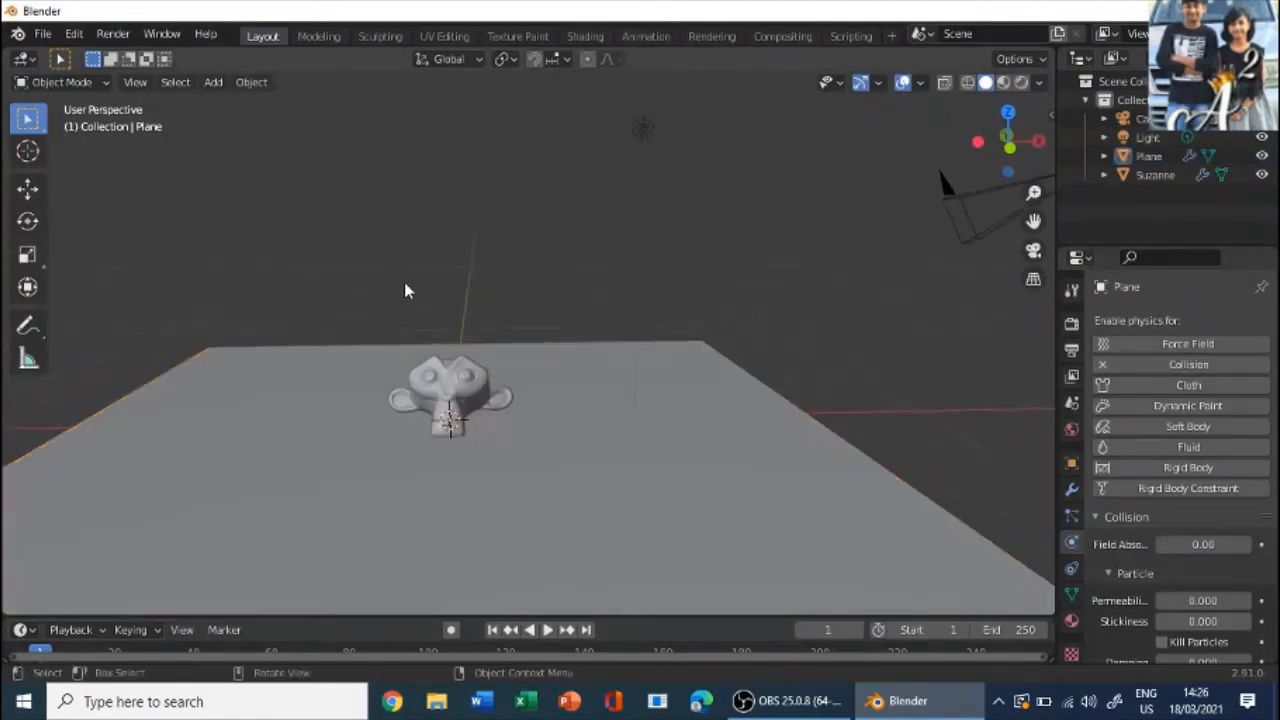
pyautogui.moveTo(406, 286); pyautogui.dragTo(213, 157, button='middle')
pyautogui.click(213, 82)
pyautogui.moveTo(229, 103)
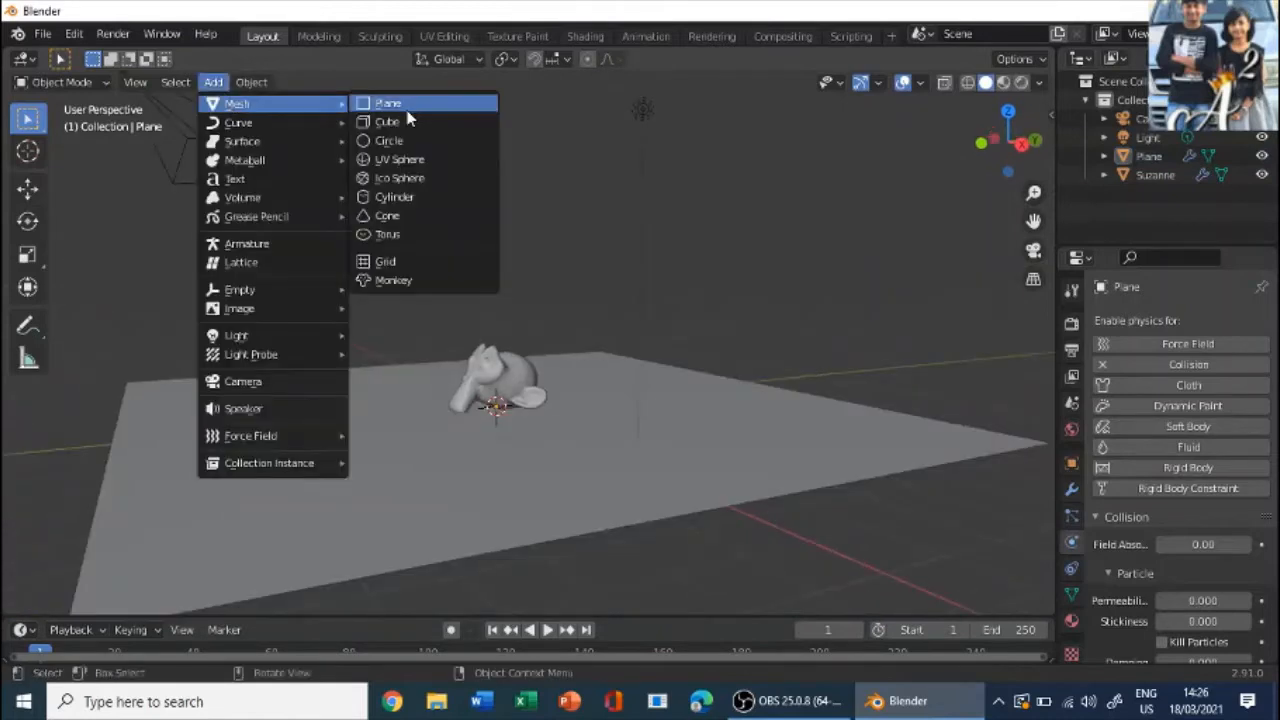
pyautogui.click(400, 101)
pyautogui.moveTo(566, 205); pyautogui.dragTo(538, 389, button='middle')
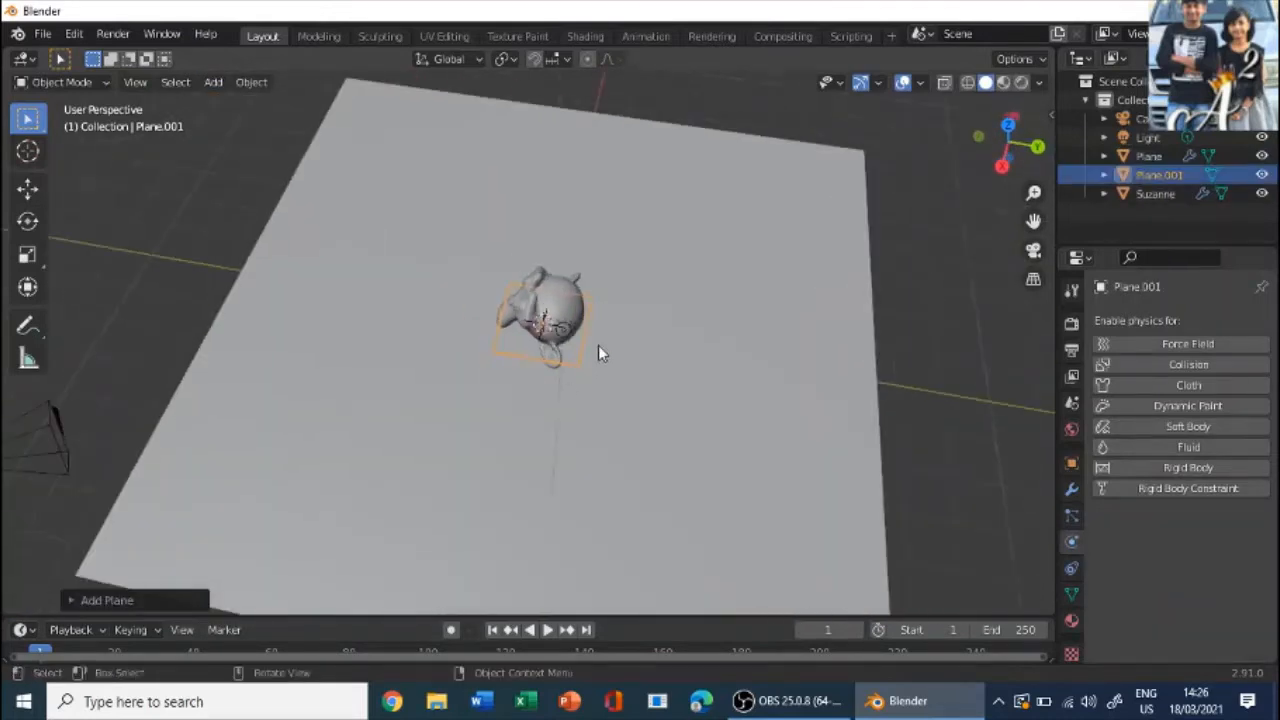
pyautogui.press('s')
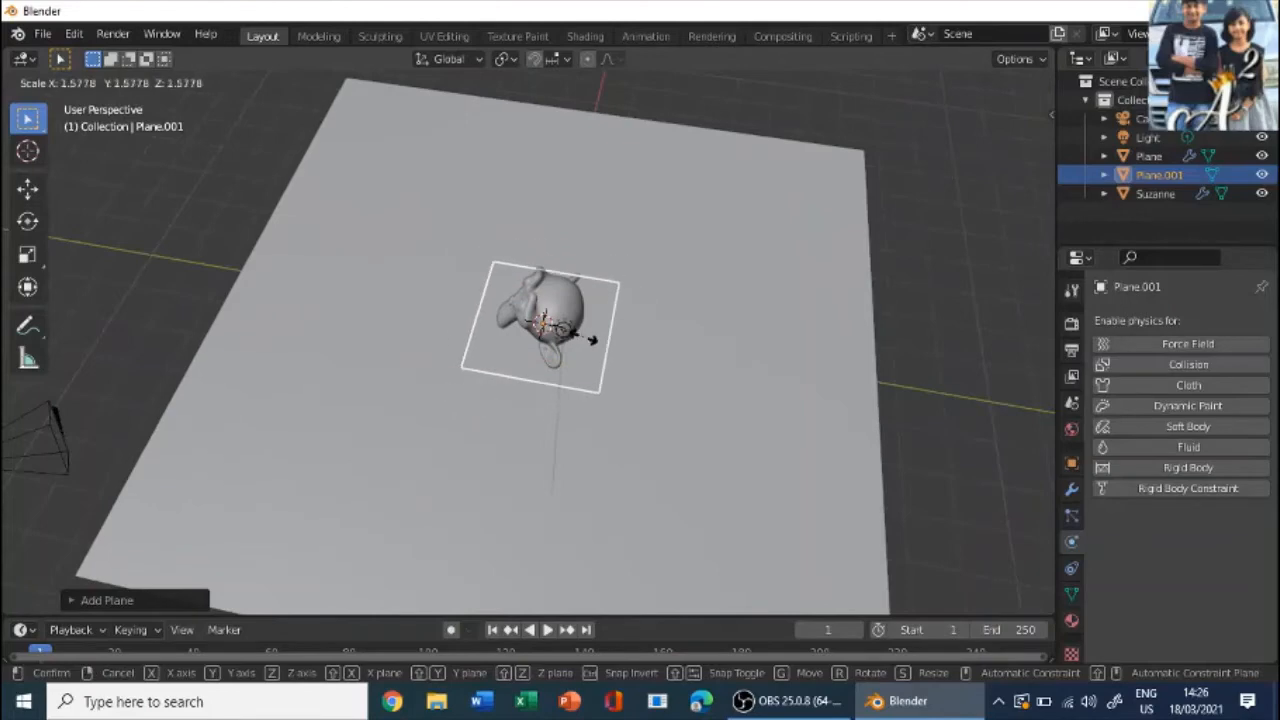
pyautogui.click(596, 338)
# - Raise the new plane about 1.5 m along the Z axis, above the monkey head
pyautogui.moveTo(594, 336); pyautogui.dragTo(843, 287, button='middle')
pyautogui.press('g')
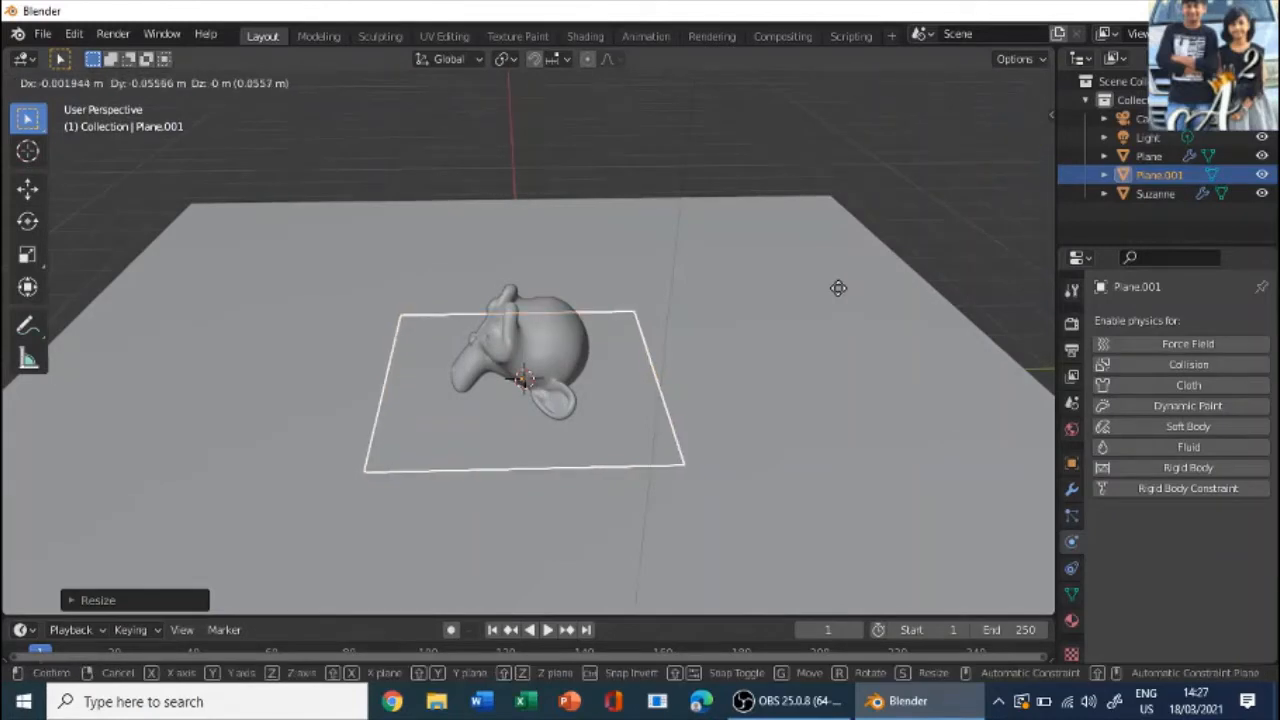
pyautogui.press('z')
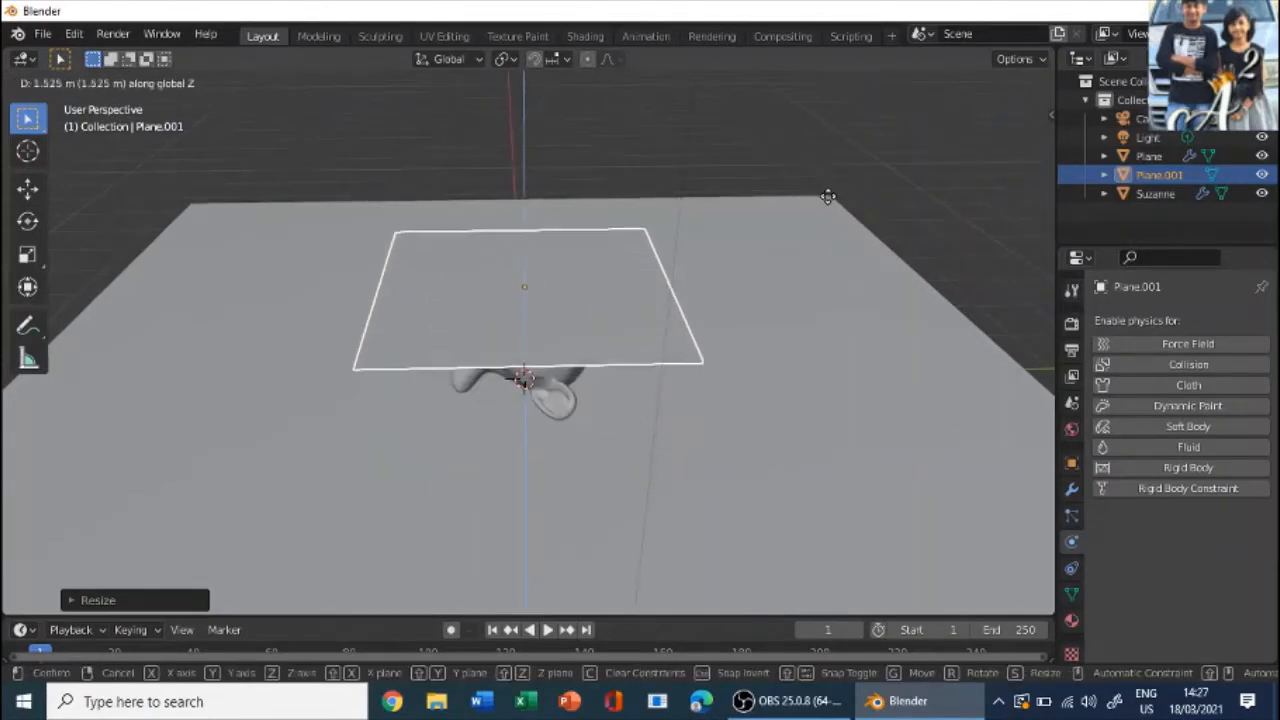
pyautogui.click(828, 196)
# - Move the raised plane about -3 m along the Y axis, in front of the monkey head
pyautogui.moveTo(791, 271); pyautogui.dragTo(754, 306, button='middle')
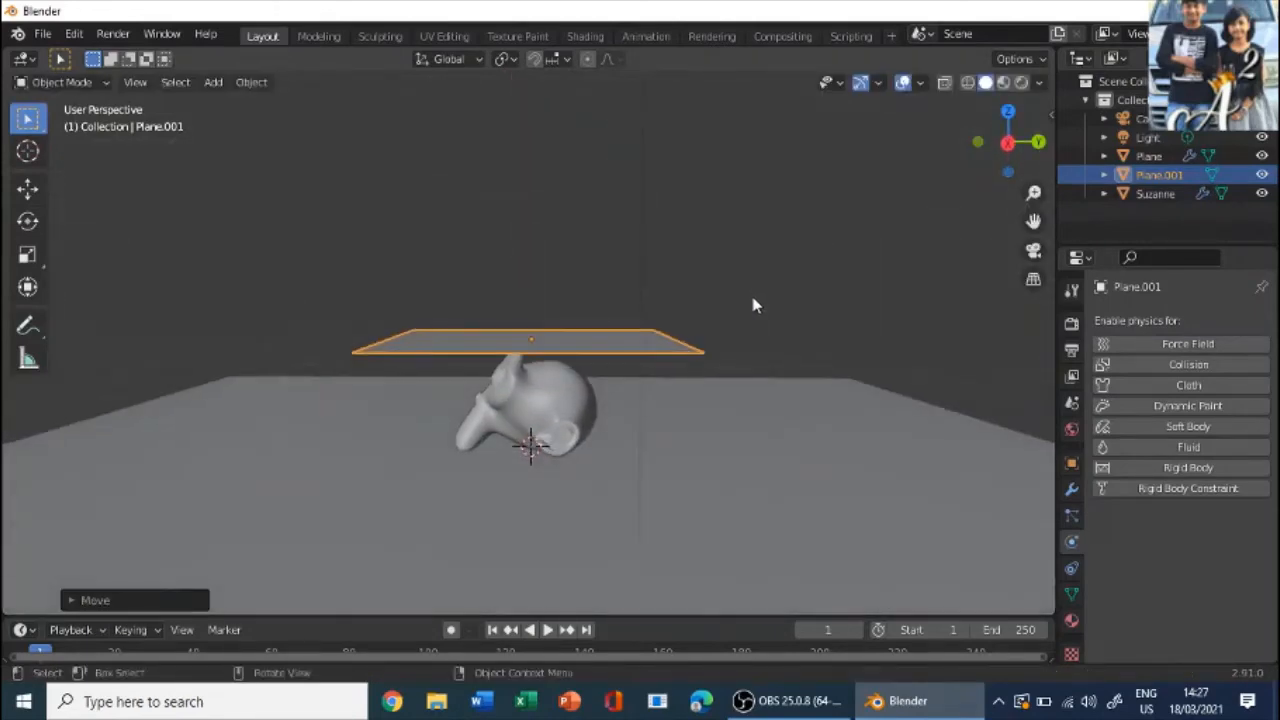
pyautogui.press('g')
pyautogui.press('y')
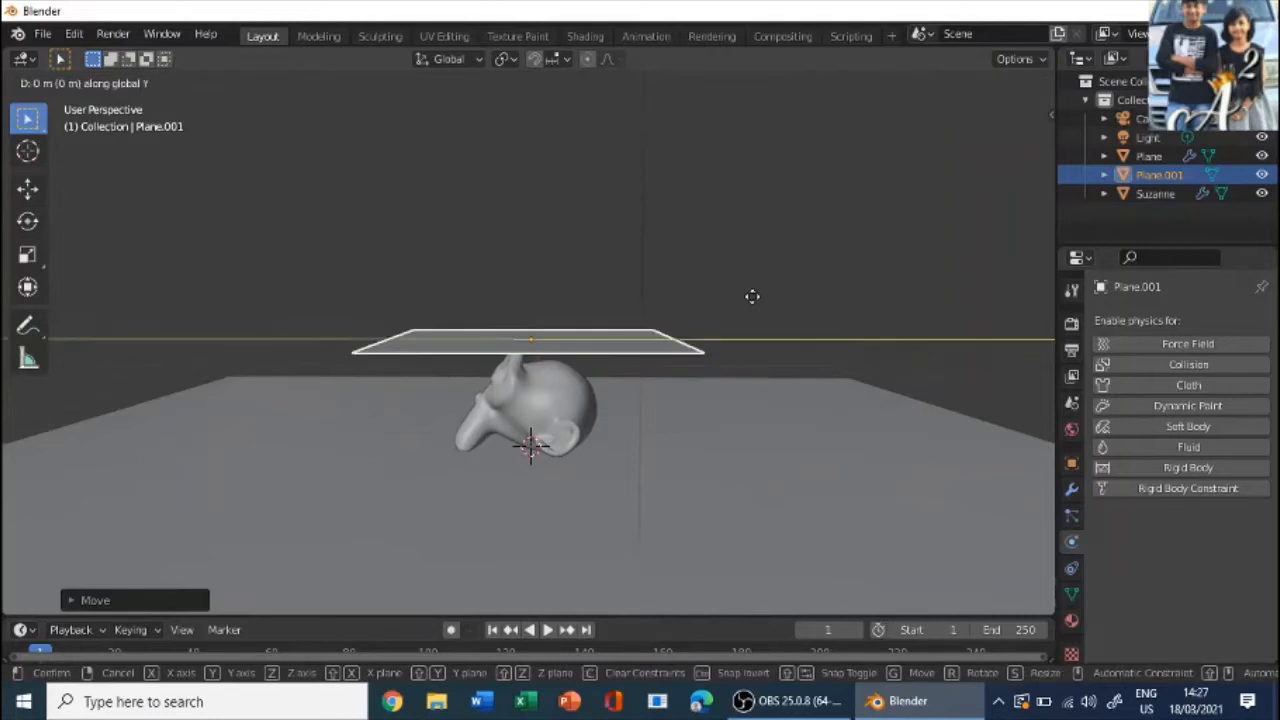
pyautogui.click(540, 320)
# - Subdivide the raised plane repeatedly in Edit Mode until it is a very dense grid
pyautogui.moveTo(540, 320); pyautogui.dragTo(926, 306, button='middle')
pyautogui.scroll(5, 640, 322)
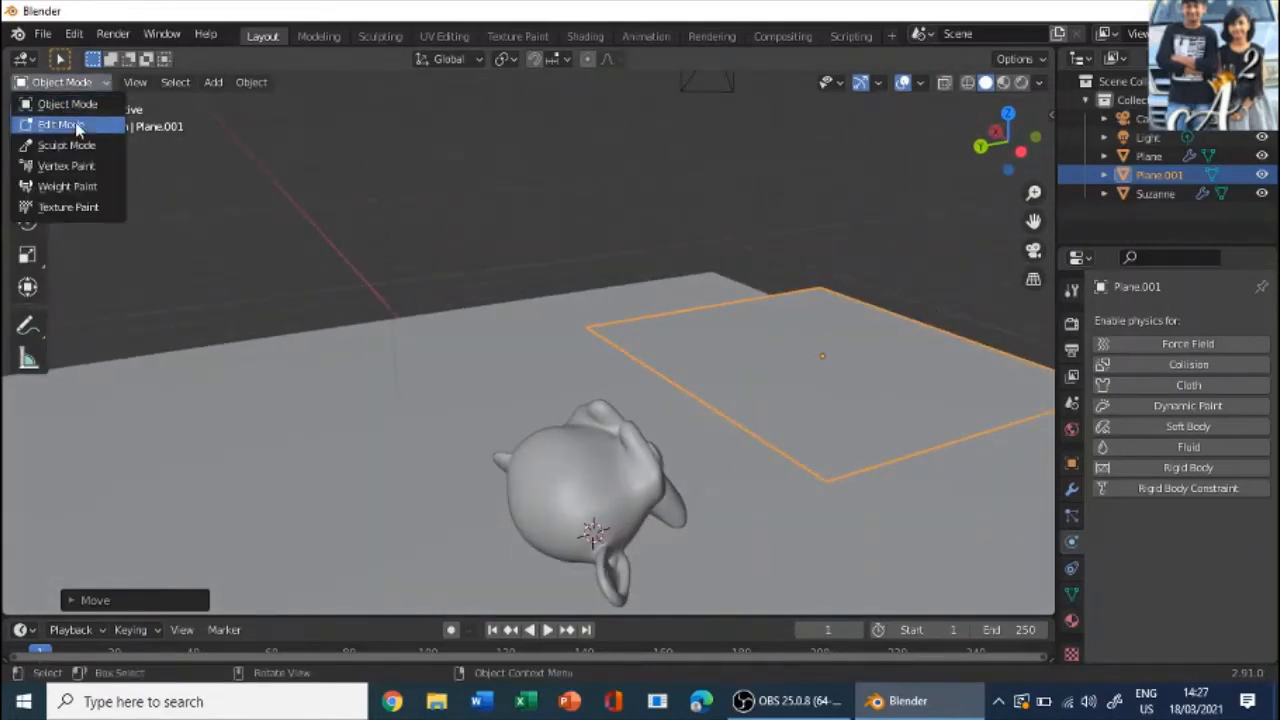
pyautogui.click(61, 124)
pyautogui.moveTo(571, 160); pyautogui.dragTo(680, 245, button='middle')
pyautogui.rightClick(680, 245)
pyautogui.click(680, 240)
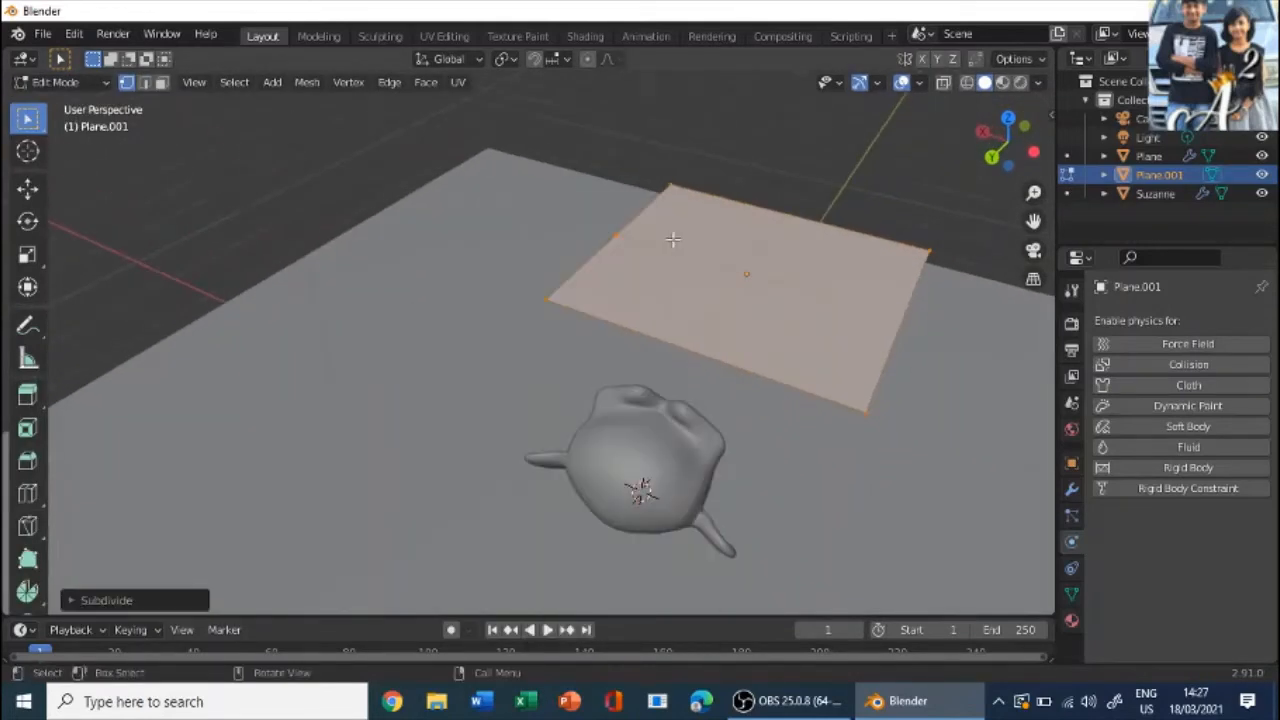
pyautogui.rightClick(673, 240)
pyautogui.click(673, 240)
pyautogui.rightClick(673, 240)
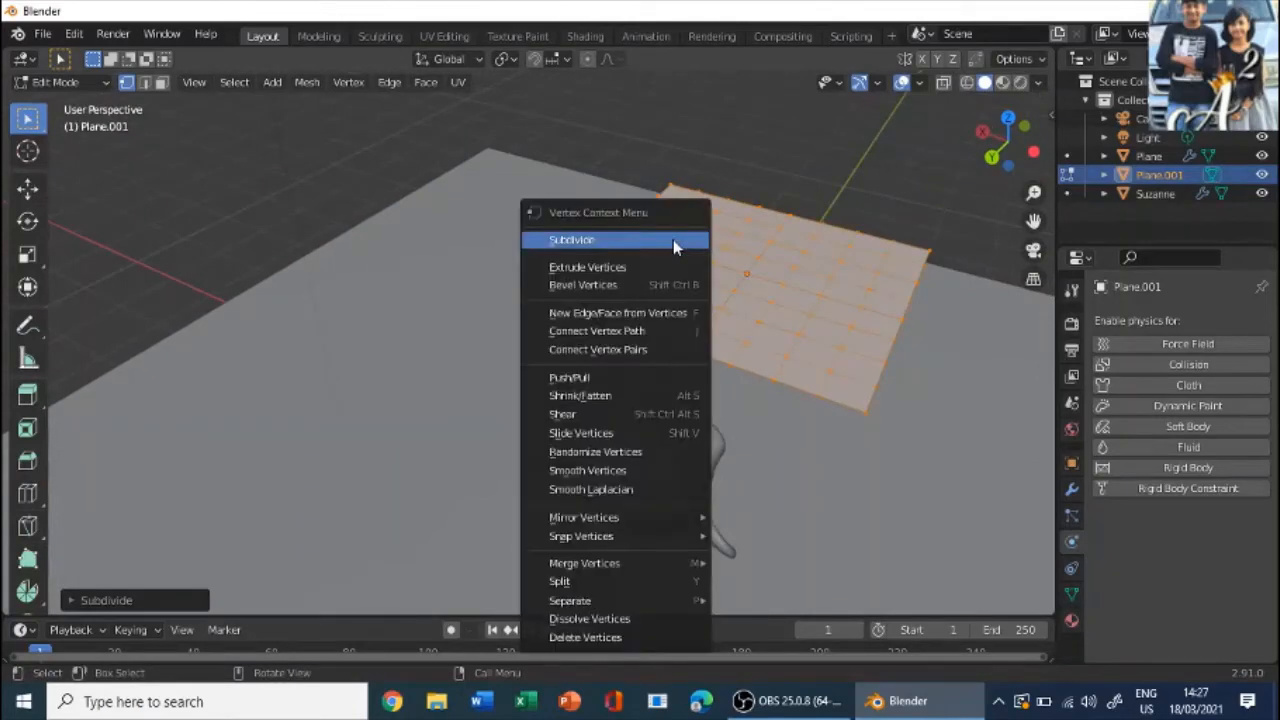
pyautogui.click(673, 240)
pyautogui.rightClick(673, 240)
pyautogui.click(673, 240)
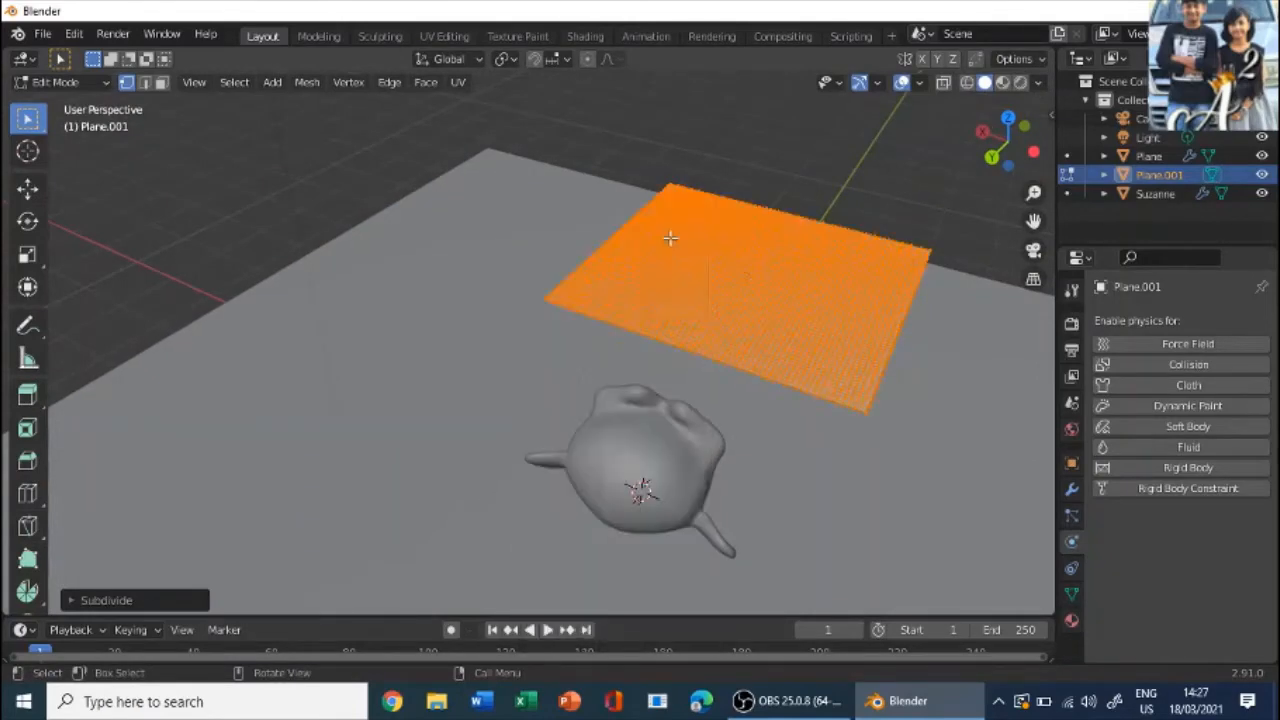
pyautogui.rightClick(670, 237)
pyautogui.click(670, 237)
# - Select only the vertices along the subdivided plane's edge nearest the monkey head
pyautogui.moveTo(446, 277); pyautogui.dragTo(514, 177, button='middle')
pyautogui.click(1000, 147)
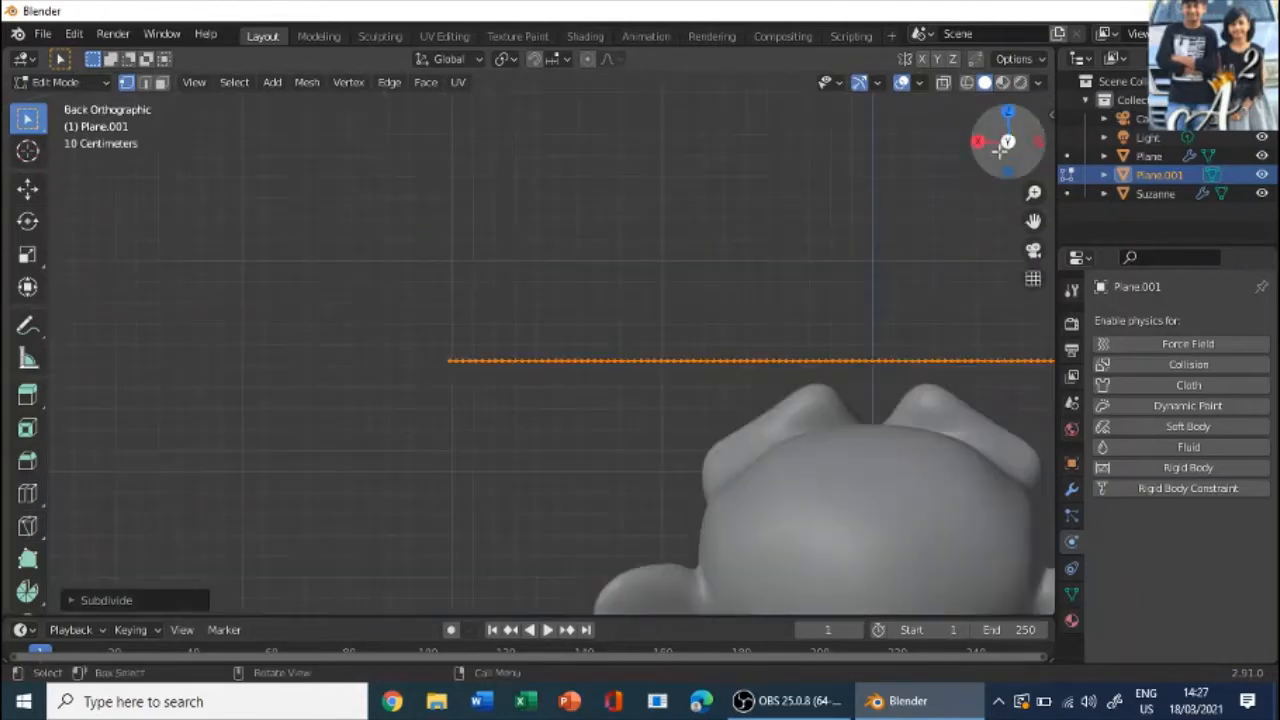
pyautogui.scroll(-5, 806, 286)
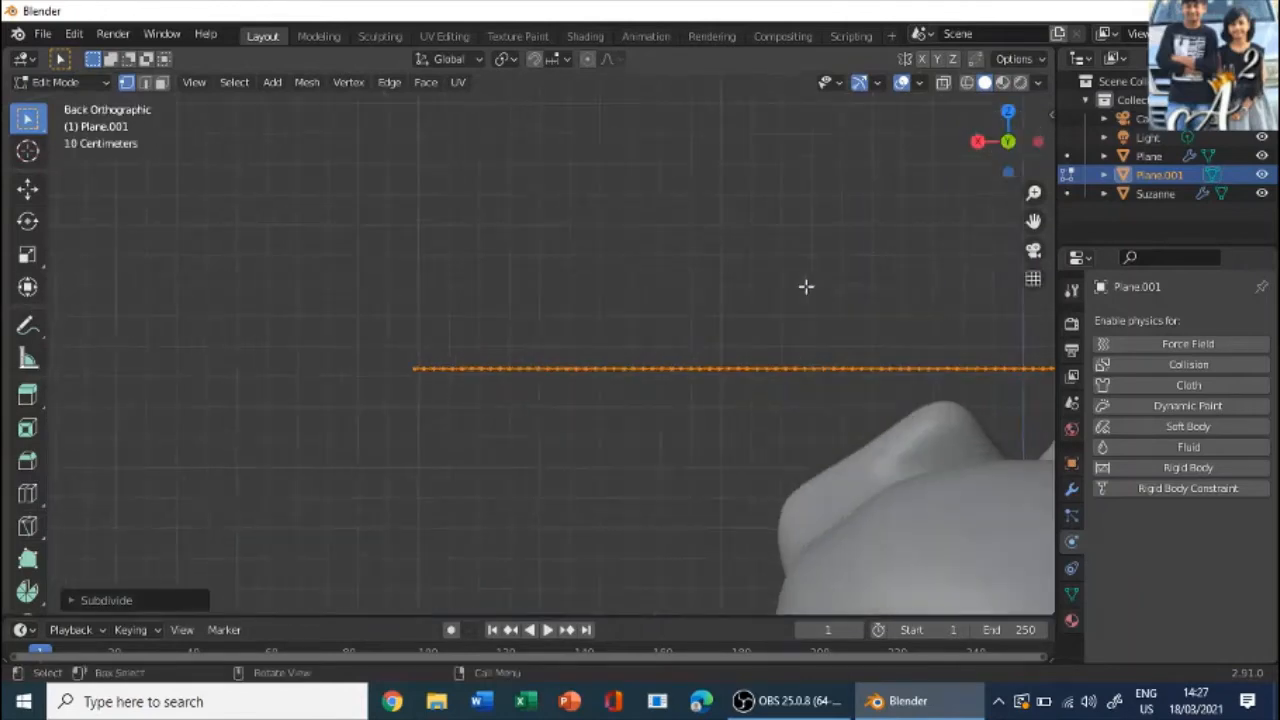
pyautogui.click(903, 275)
pyautogui.moveTo(927, 364); pyautogui.dragTo(488, 307)
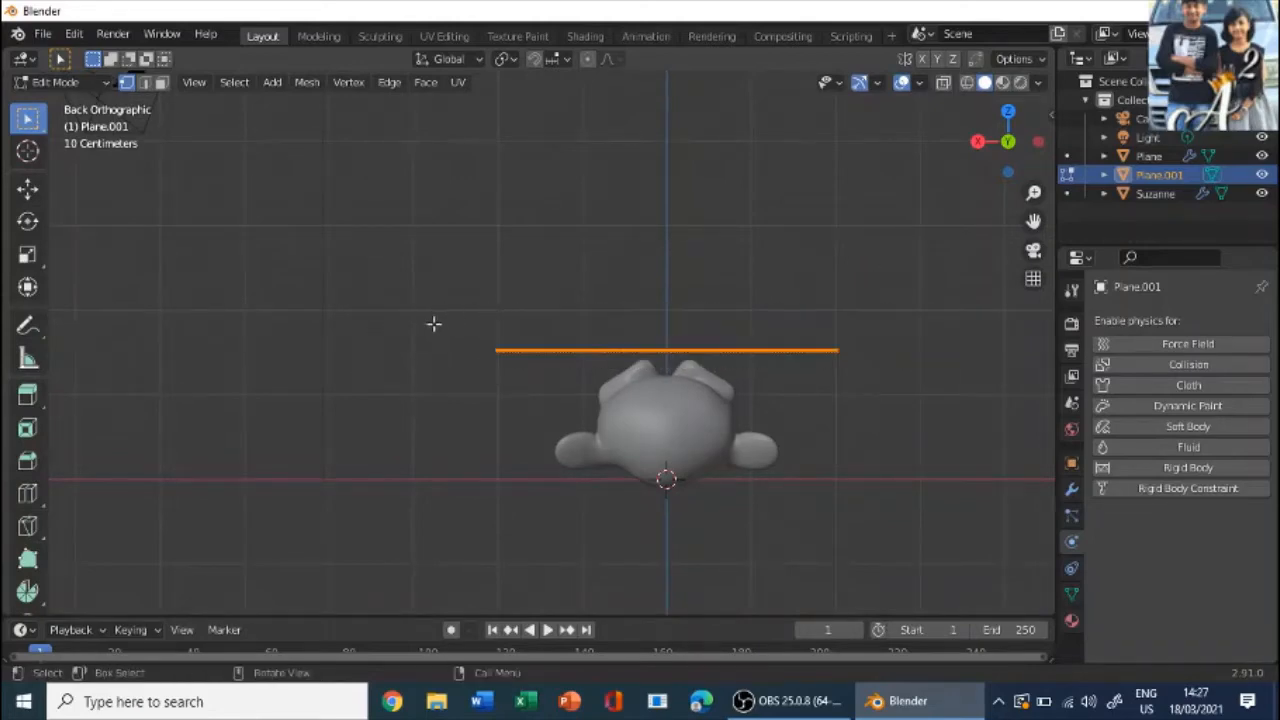
pyautogui.moveTo(434, 323)
pyautogui.mouseDown(button='middle')
pyautogui.moveTo(618, 421)
pyautogui.moveTo(689, 423)
pyautogui.moveTo(453, 337)
pyautogui.mouseUp(button='middle')
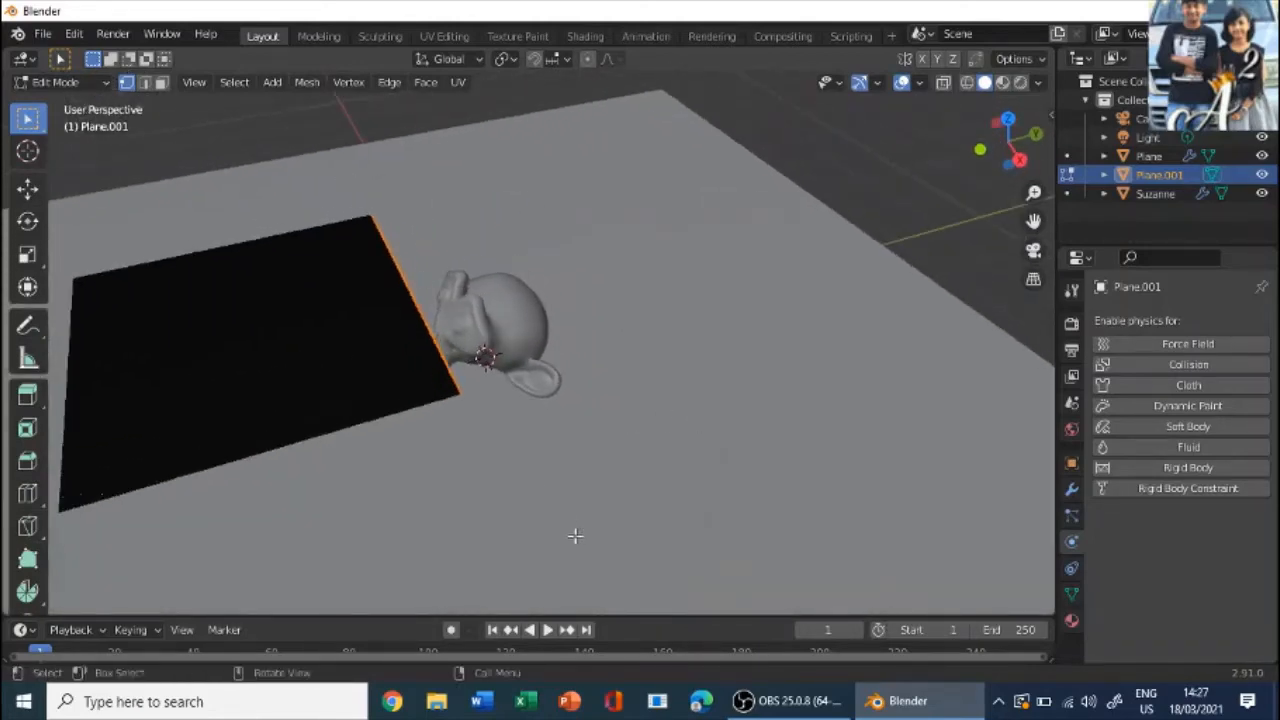
pyautogui.moveTo(902, 544); pyautogui.dragTo(720, 466, button='middle')
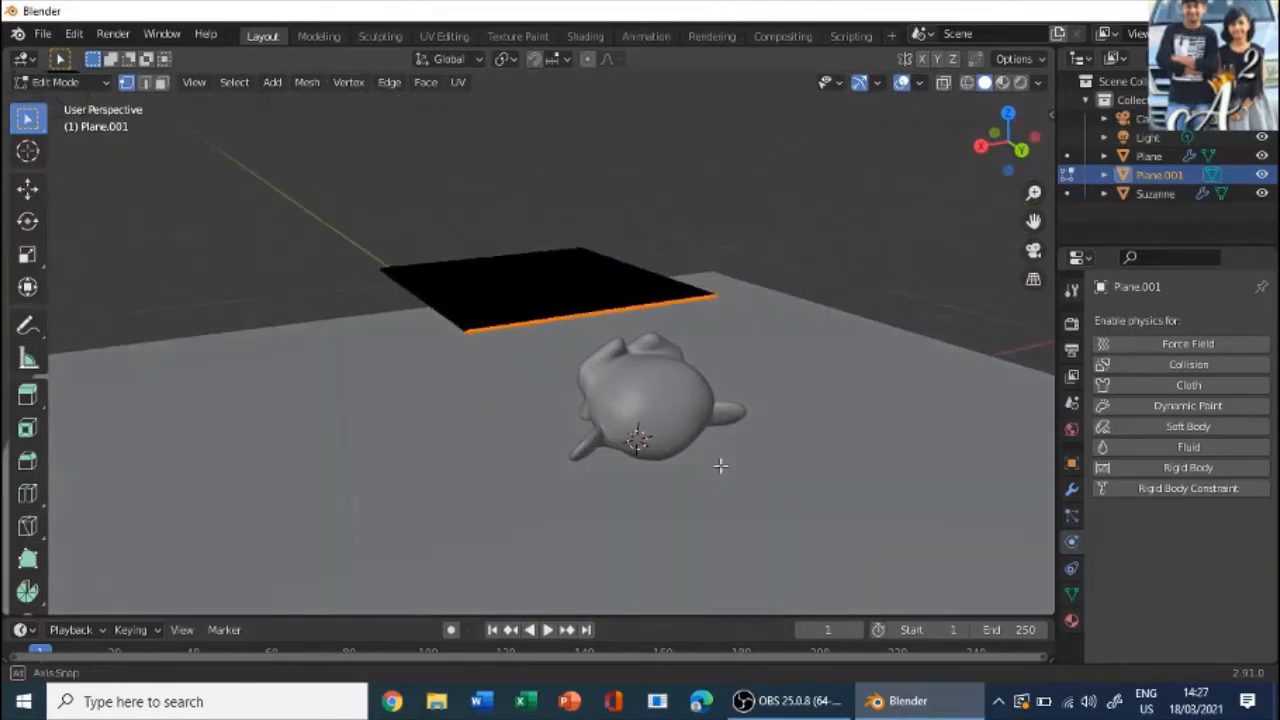
# - Add a vertex group named "cloth" to the subdivided plane and return to Object Mode
pyautogui.click(1070, 594)
pyautogui.click(1262, 381)
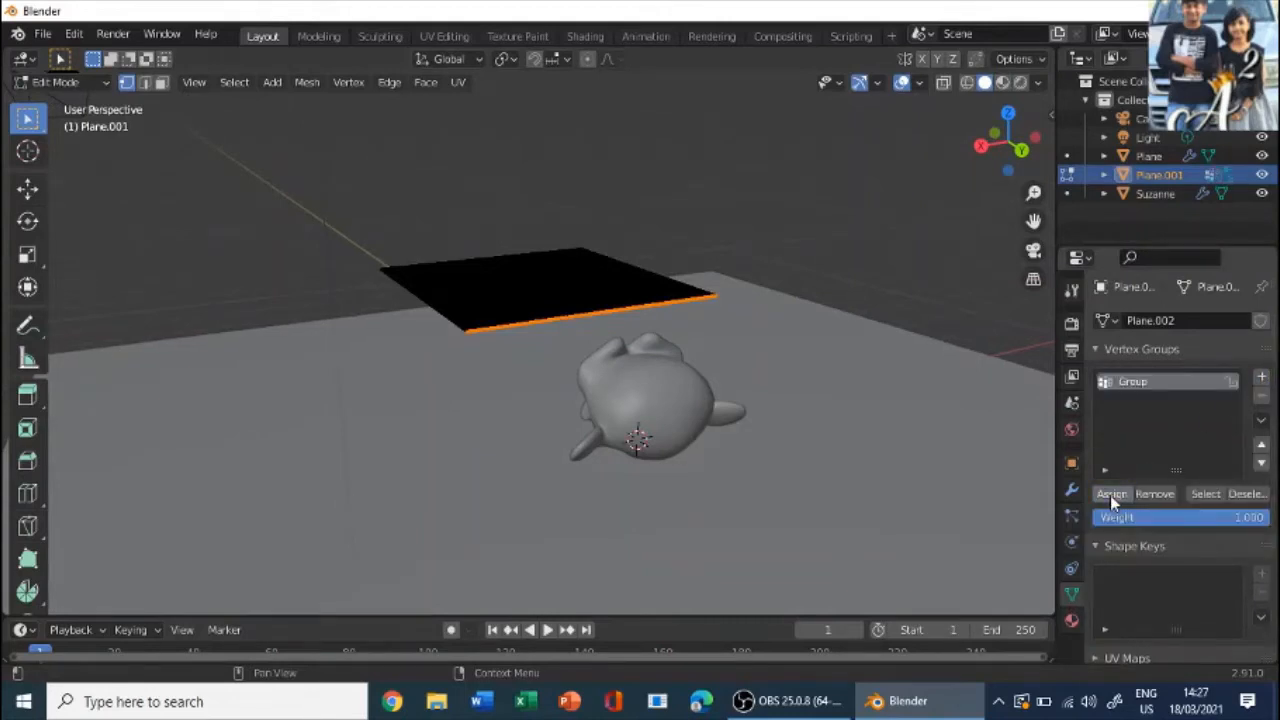
pyautogui.doubleClick(1138, 383)
pyautogui.write('cloth')
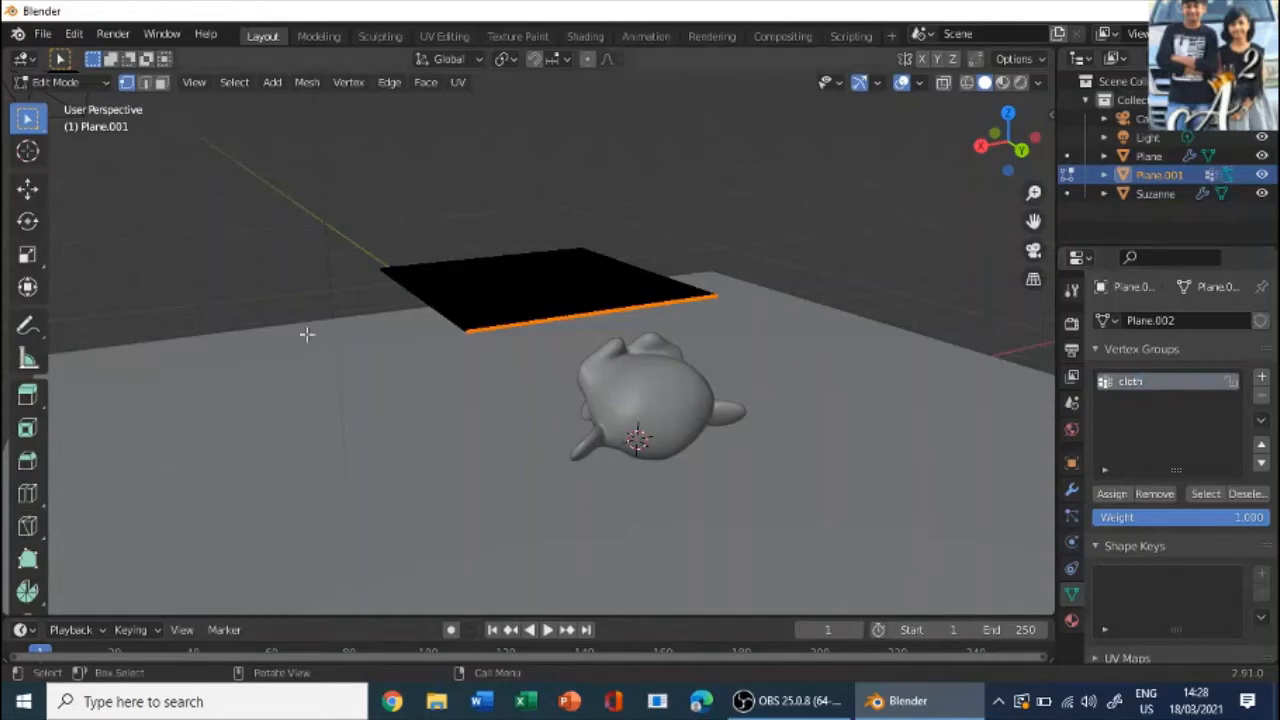
pyautogui.click(60, 82)
pyautogui.click(66, 104)
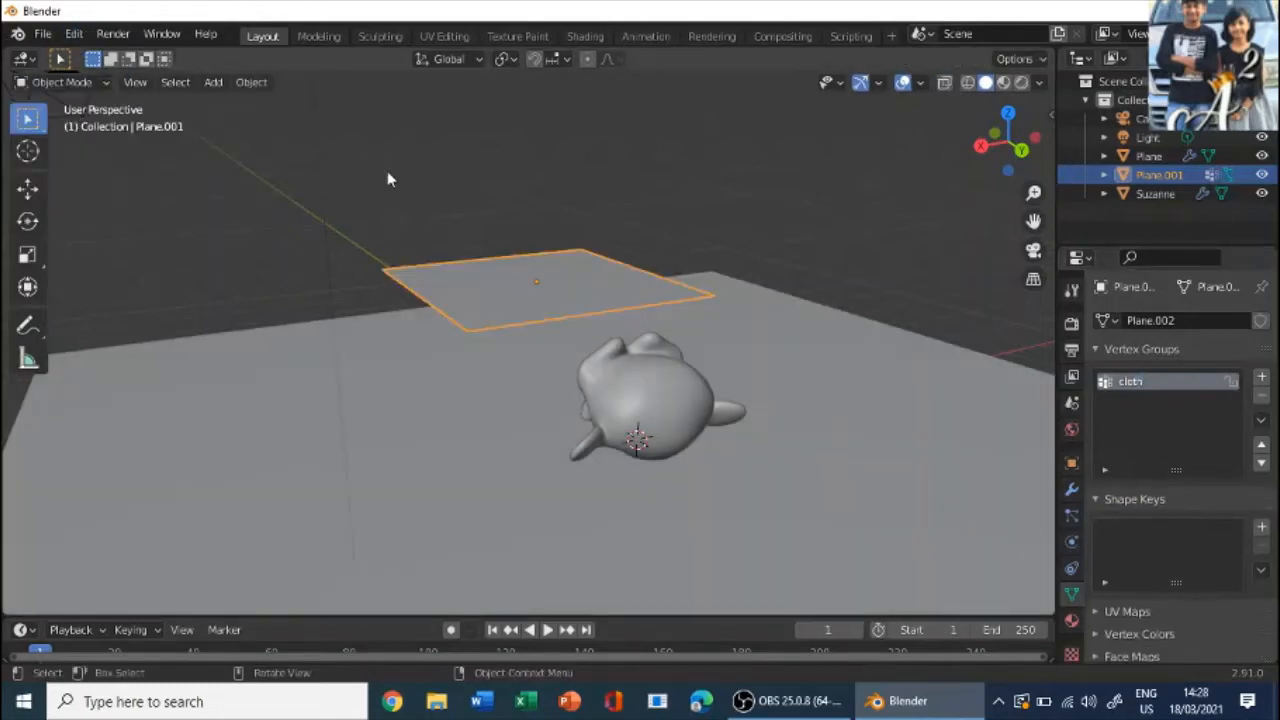
# - Enable Cloth physics on the subdivided plane and collapse its Physical Properties settings
pyautogui.moveTo(387, 171); pyautogui.dragTo(373, 270, button='middle')
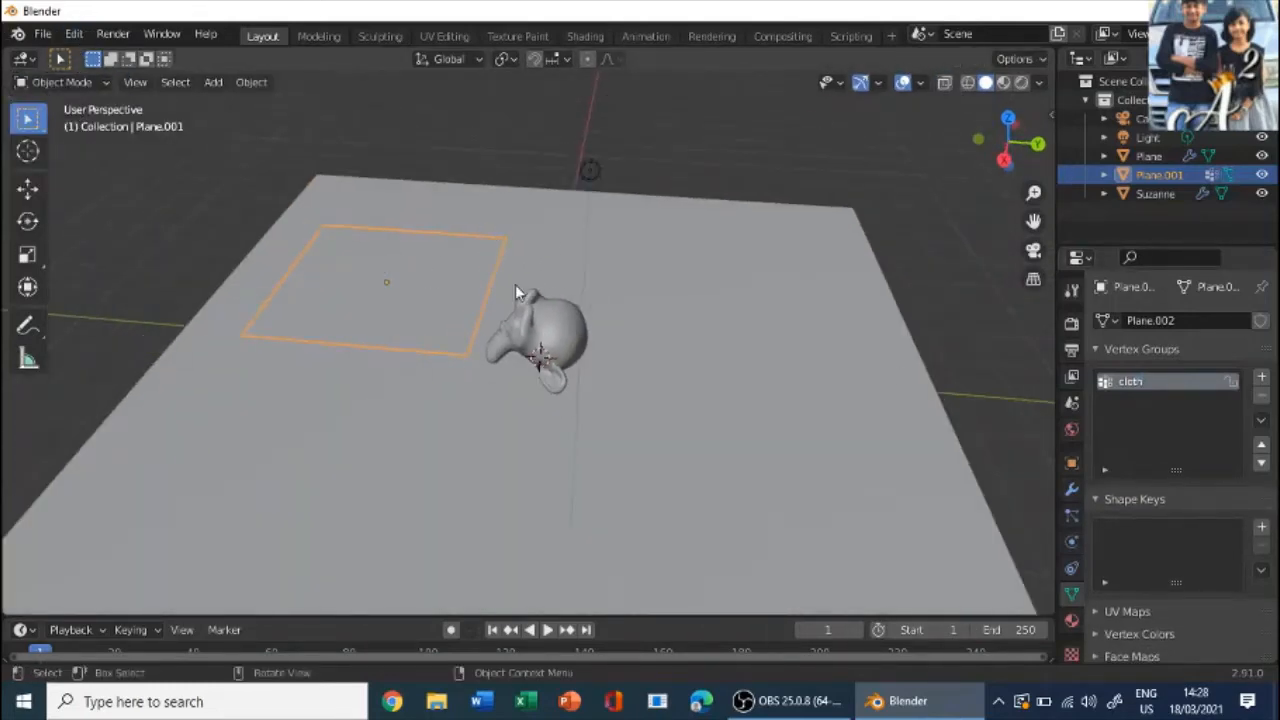
pyautogui.click(1070, 540)
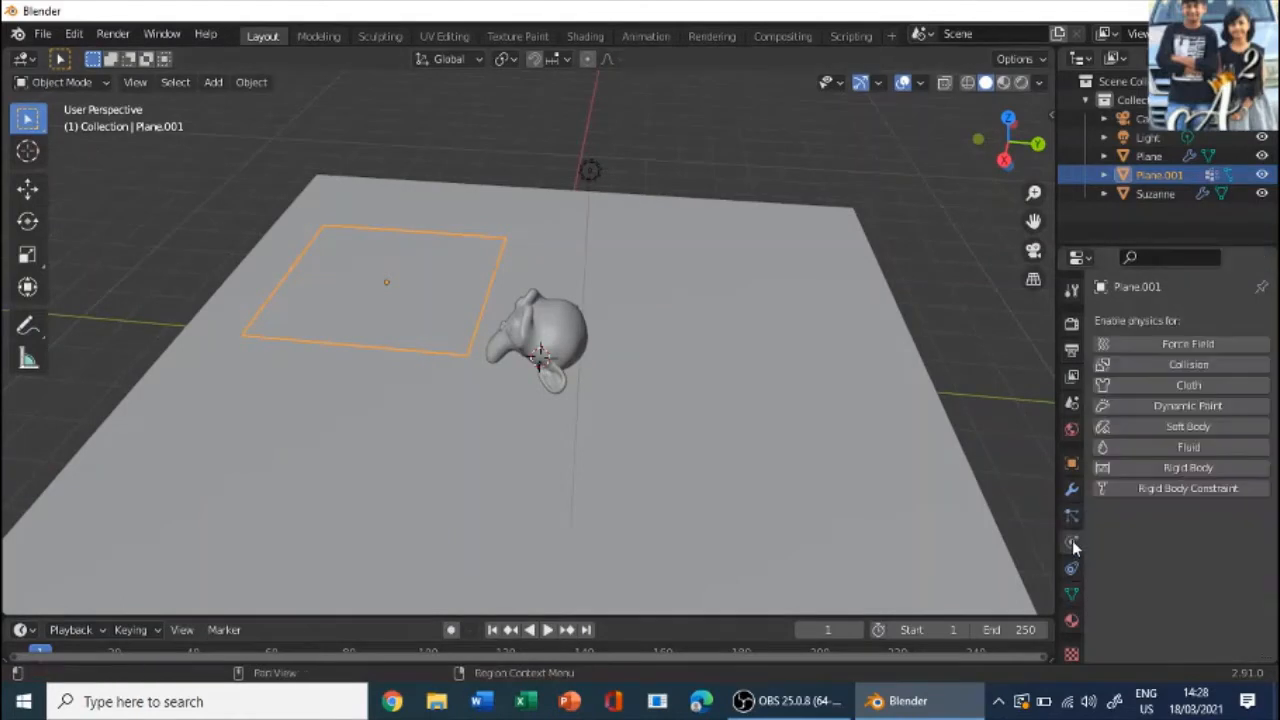
pyautogui.click(1202, 383)
pyautogui.scroll(-2, 1205, 392)
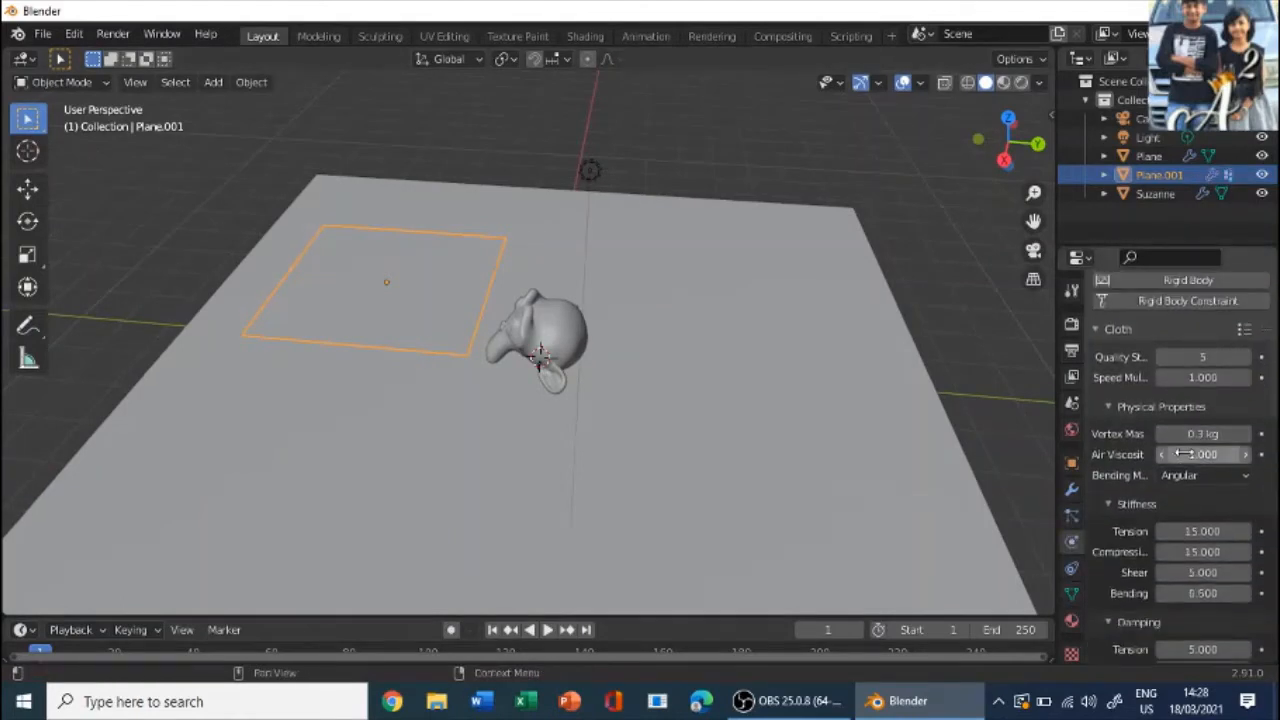
pyautogui.scroll(-3, 1214, 452)
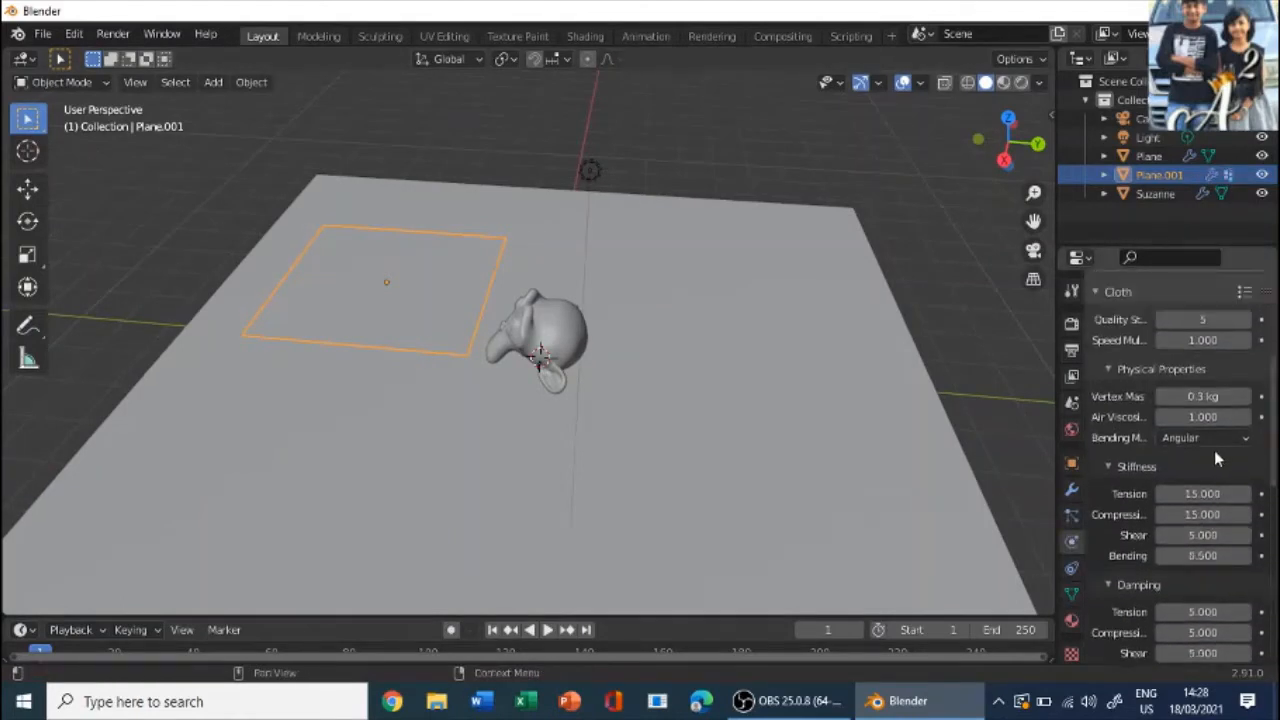
pyautogui.click(1122, 369)
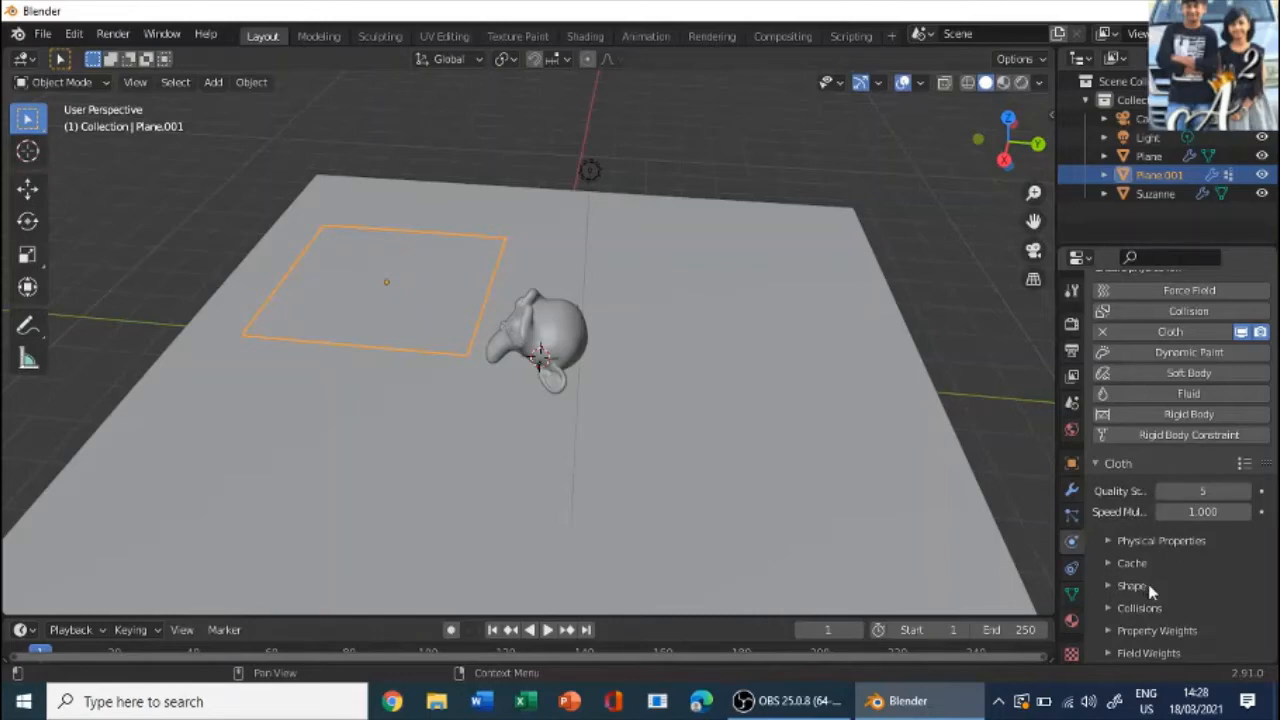
# - Set the cloth simulation's Quality Steps to 10
pyautogui.click(1243, 463)
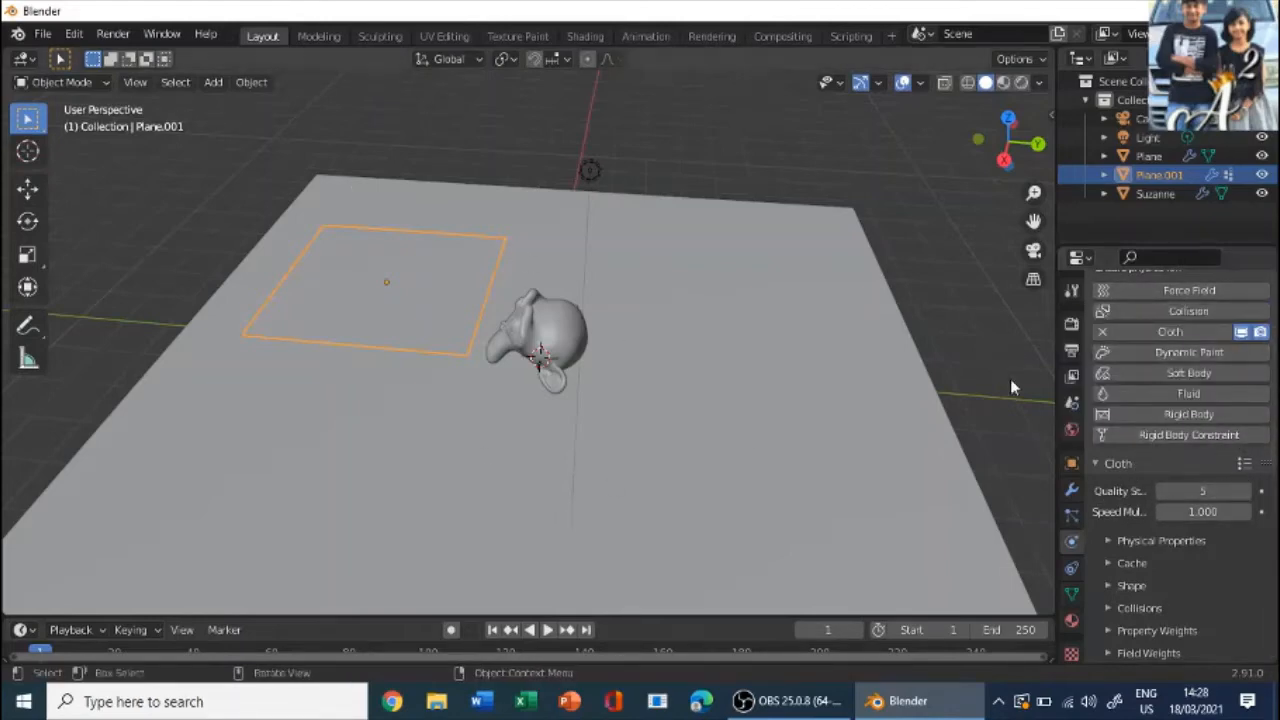
pyautogui.click(1205, 490)
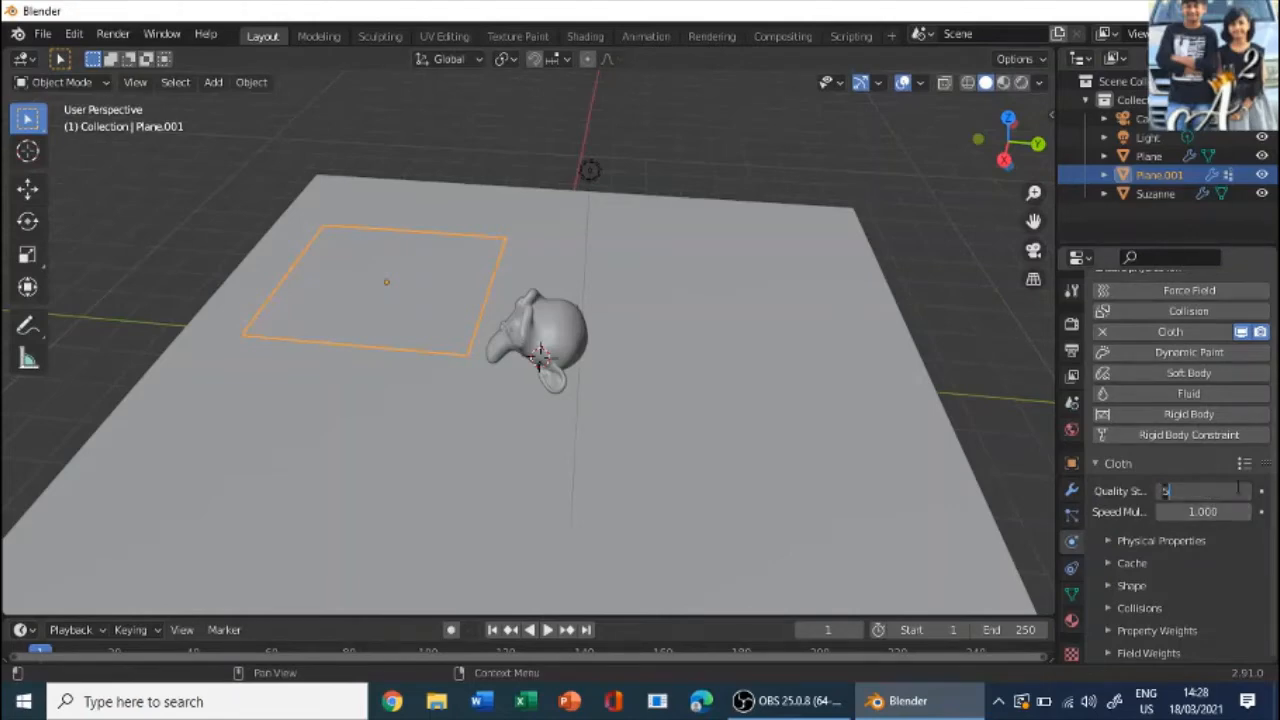
pyautogui.write('10')
pyautogui.press('Return')
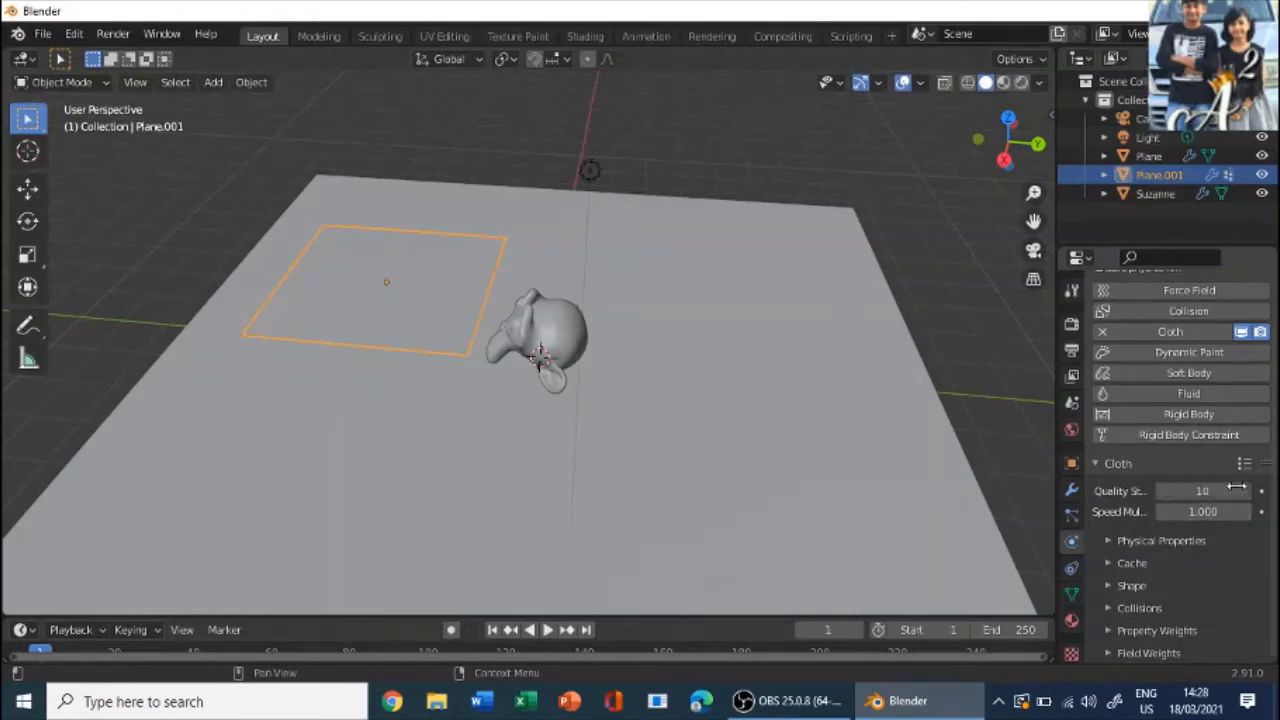
# - Assign the "cloth" vertex group as the Pin Group in the cloth's Shape settings
pyautogui.click(1150, 586)
pyautogui.scroll(-3, 1160, 580)
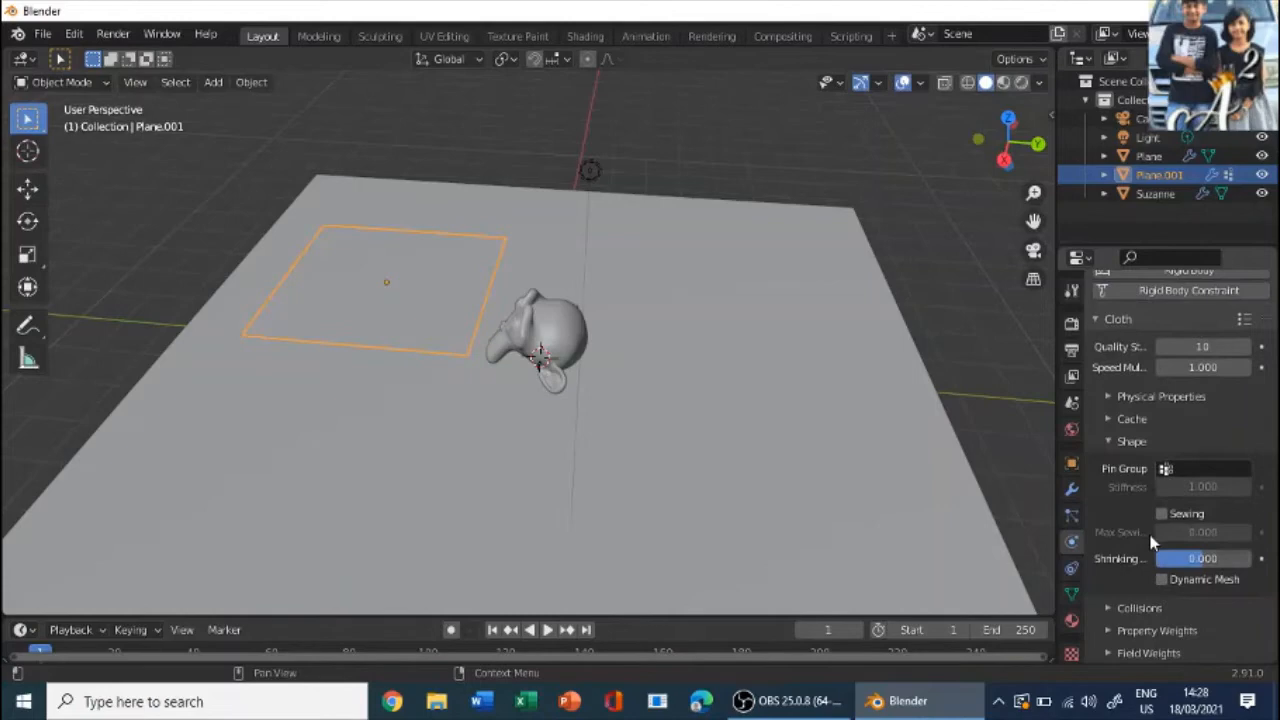
pyautogui.click(1165, 469)
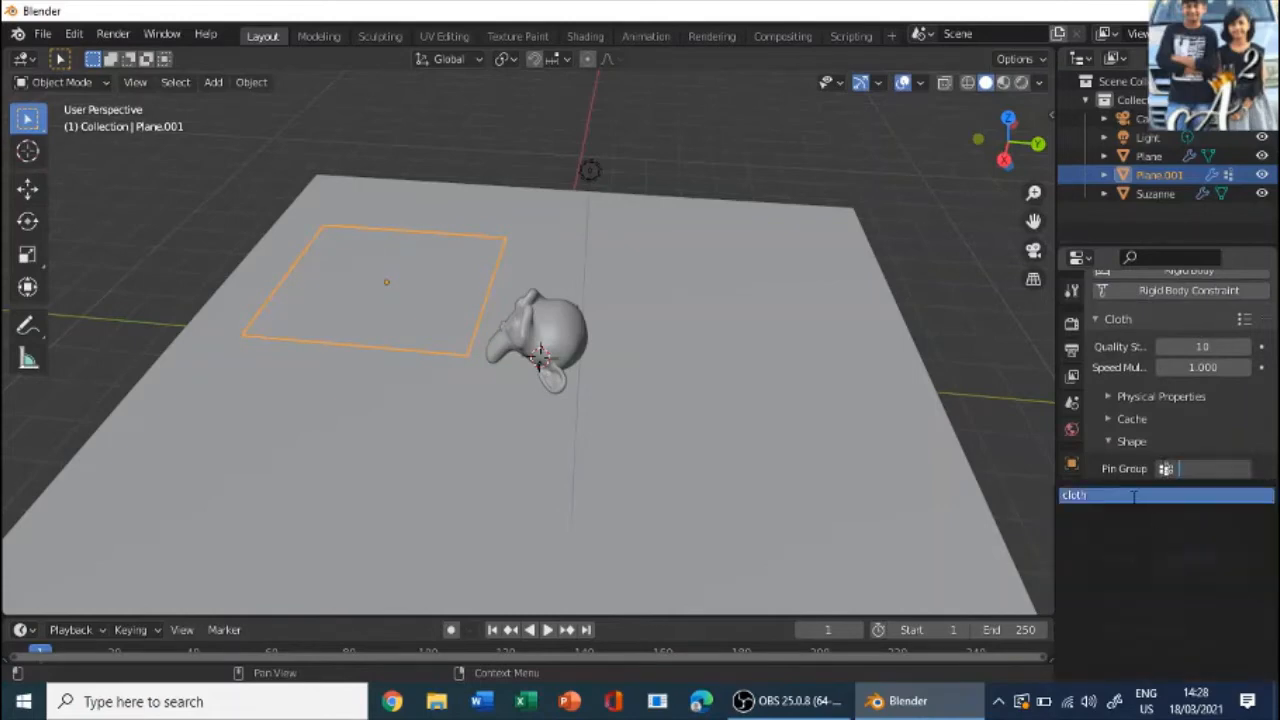
pyautogui.click(1133, 496)
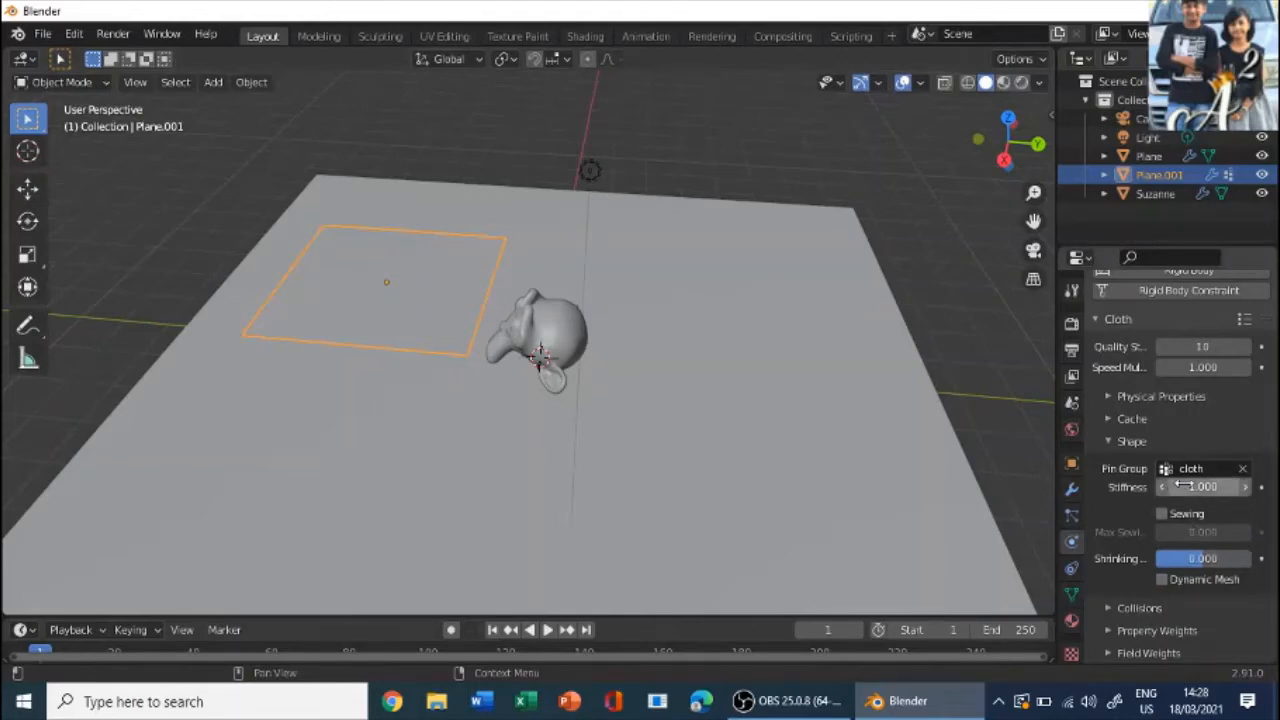
# - Set the cloth's collision Quality to 5
pyautogui.click(1138, 608)
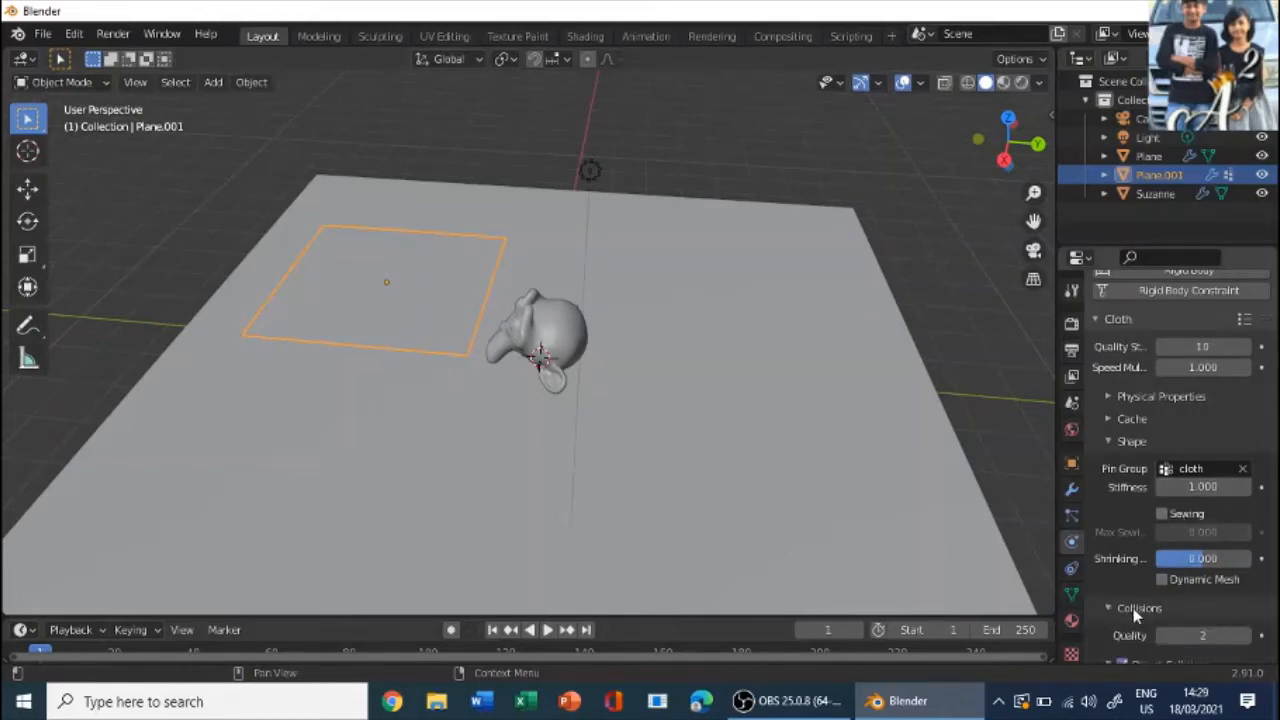
pyautogui.scroll(-4, 1135, 580)
pyautogui.click(1188, 485)
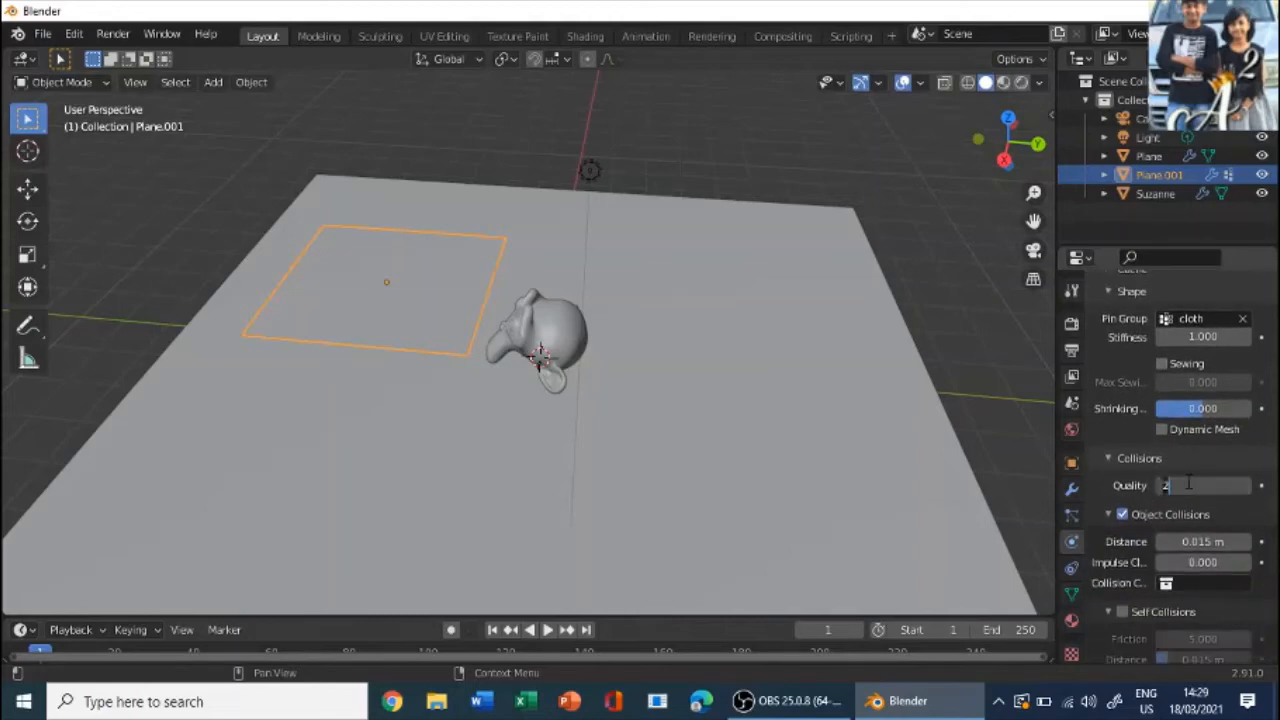
pyautogui.press('Return')
pyautogui.scroll(-3, 1240, 534)
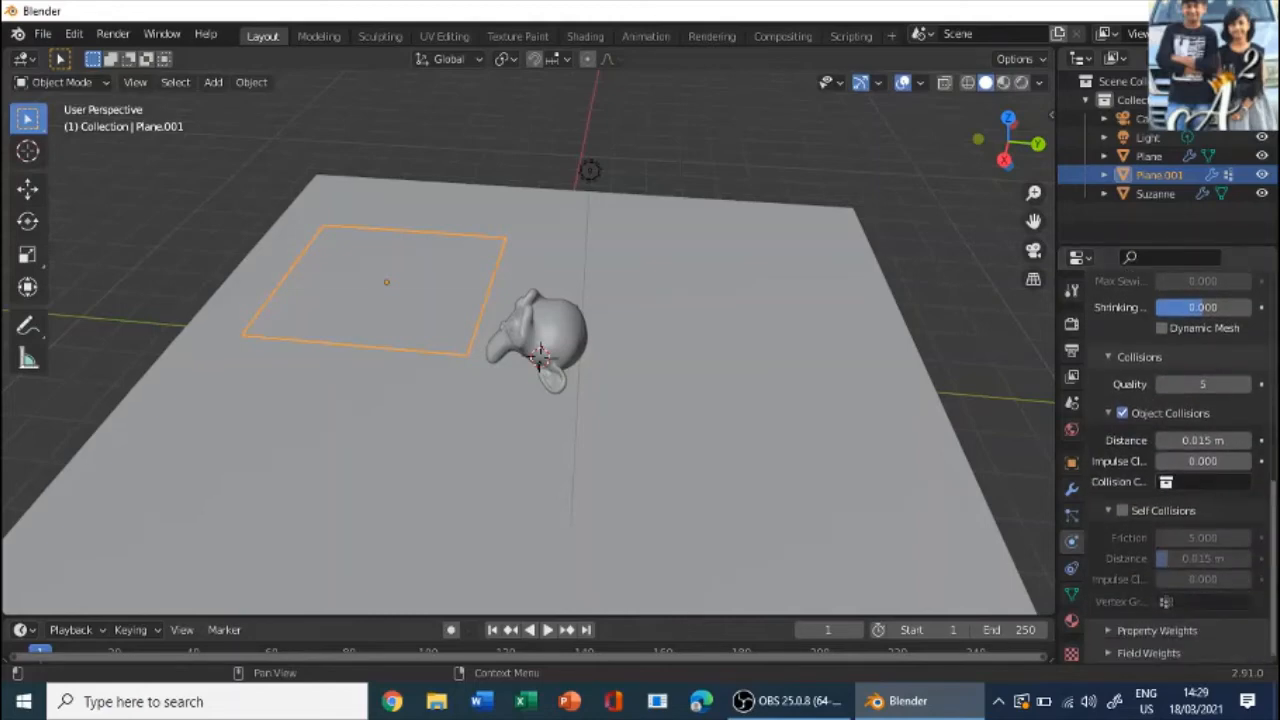
pyautogui.scroll(2, 1188, 454)
pyautogui.scroll(3, 1090, 403)
pyautogui.scroll(3, 1105, 403)
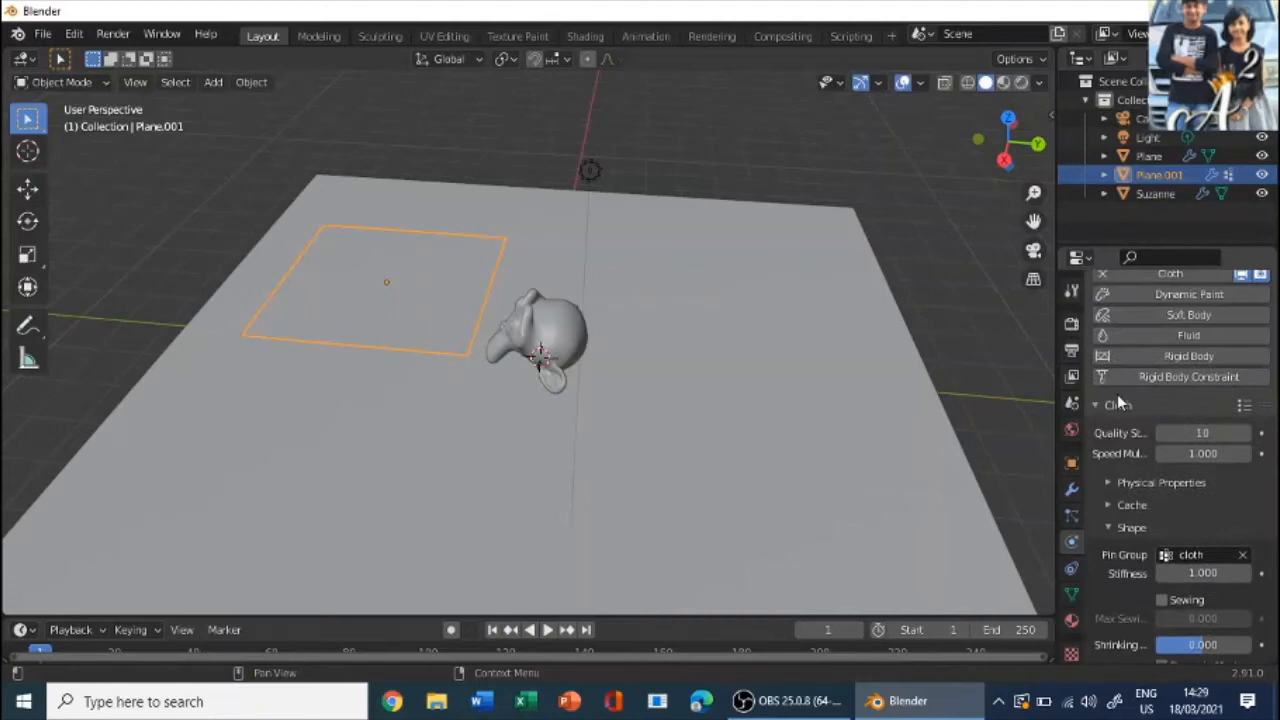
# - Expand the cloth's Cache settings and enlarge the timeline area below the viewport
pyautogui.click(1132, 505)
pyautogui.scroll(-4, 1140, 500)
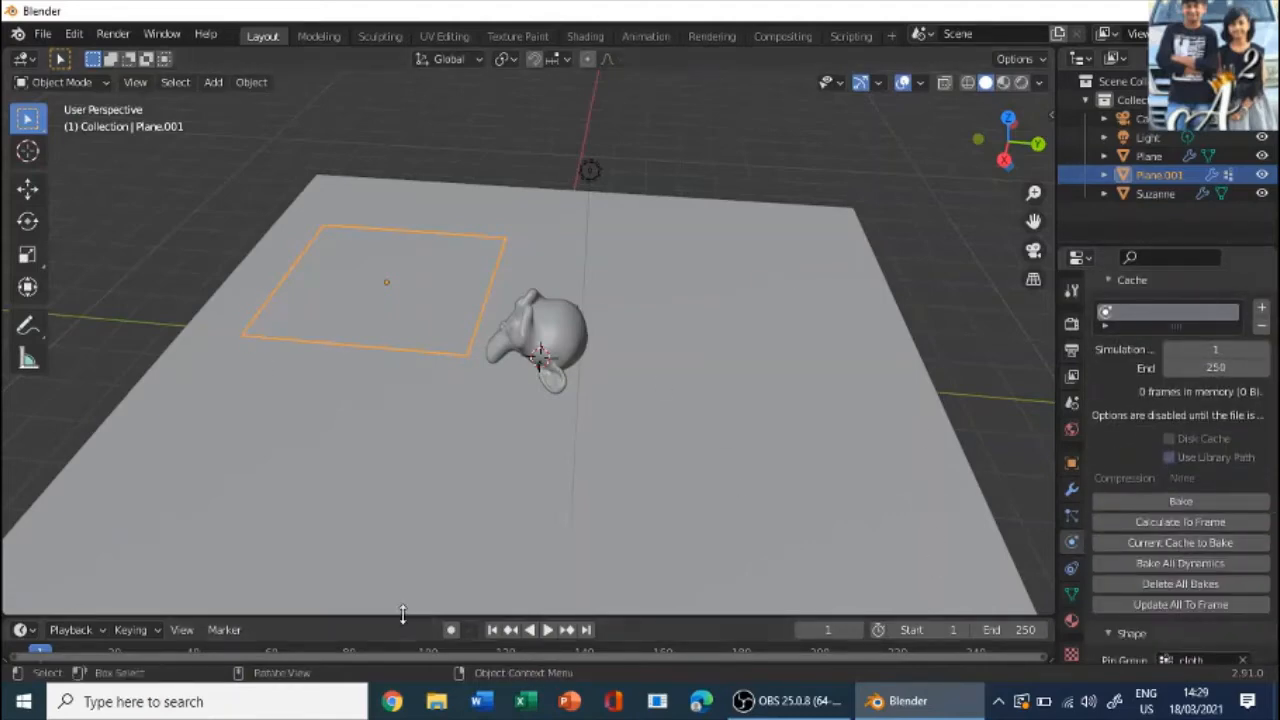
pyautogui.moveTo(398, 615); pyautogui.dragTo(410, 580)
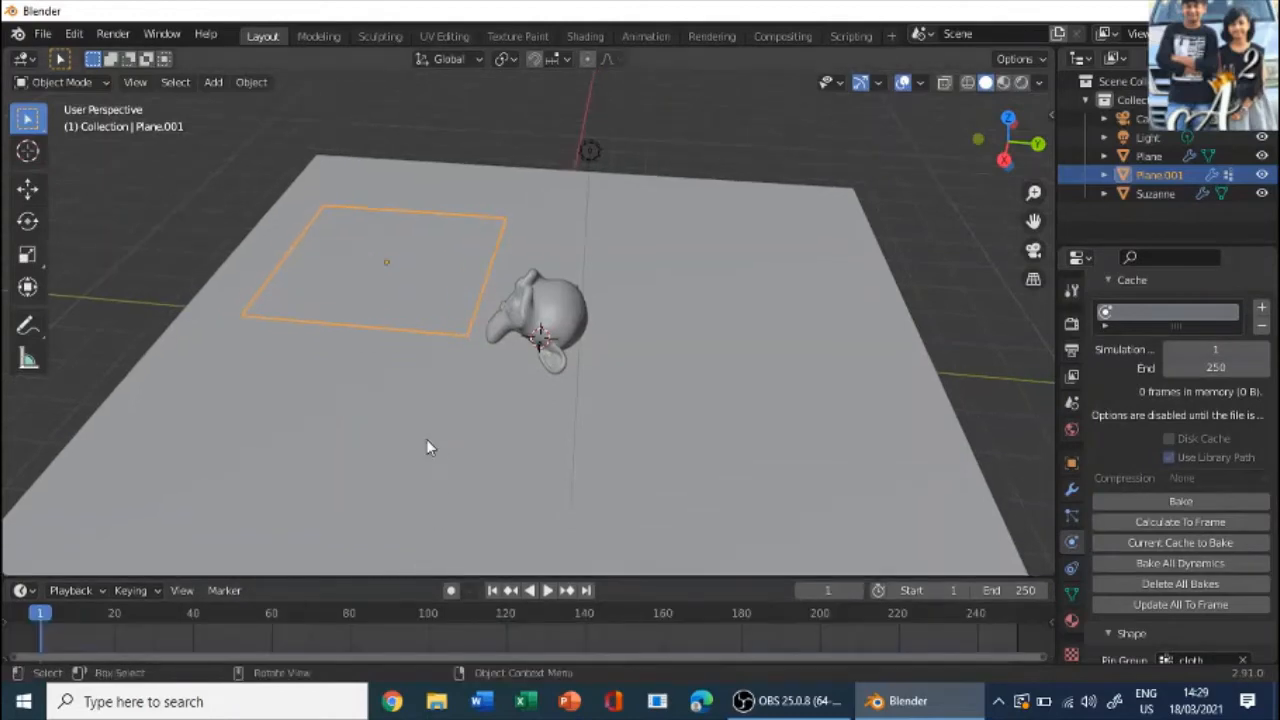
# - Add an armature and move it about 0.5 m in X, -1.04 m in Y and 1.56 m in Z, near the cloth's pinned edge
pyautogui.moveTo(426, 439); pyautogui.dragTo(714, 349, button='middle')
pyautogui.scroll(3, 570, 362)
pyautogui.scroll(2, 612, 337)
pyautogui.scroll(3, 551, 351)
pyautogui.scroll(-5, 630, 325)
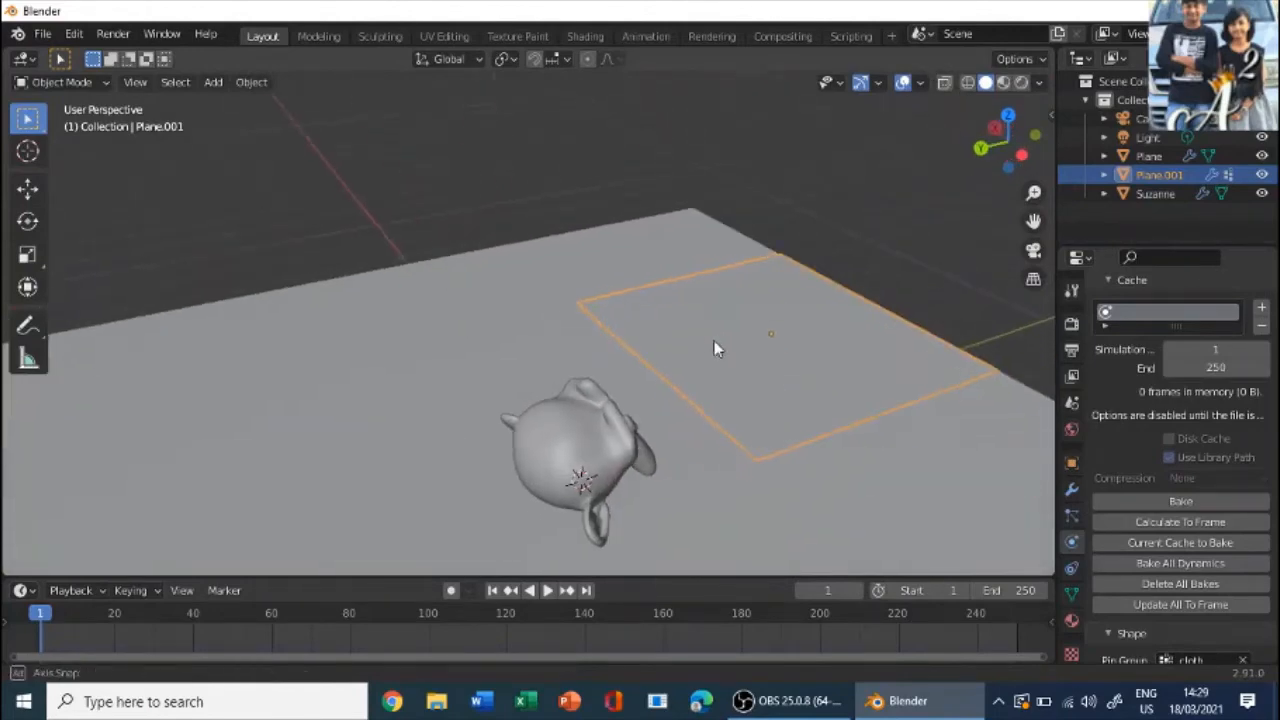
pyautogui.click(213, 82)
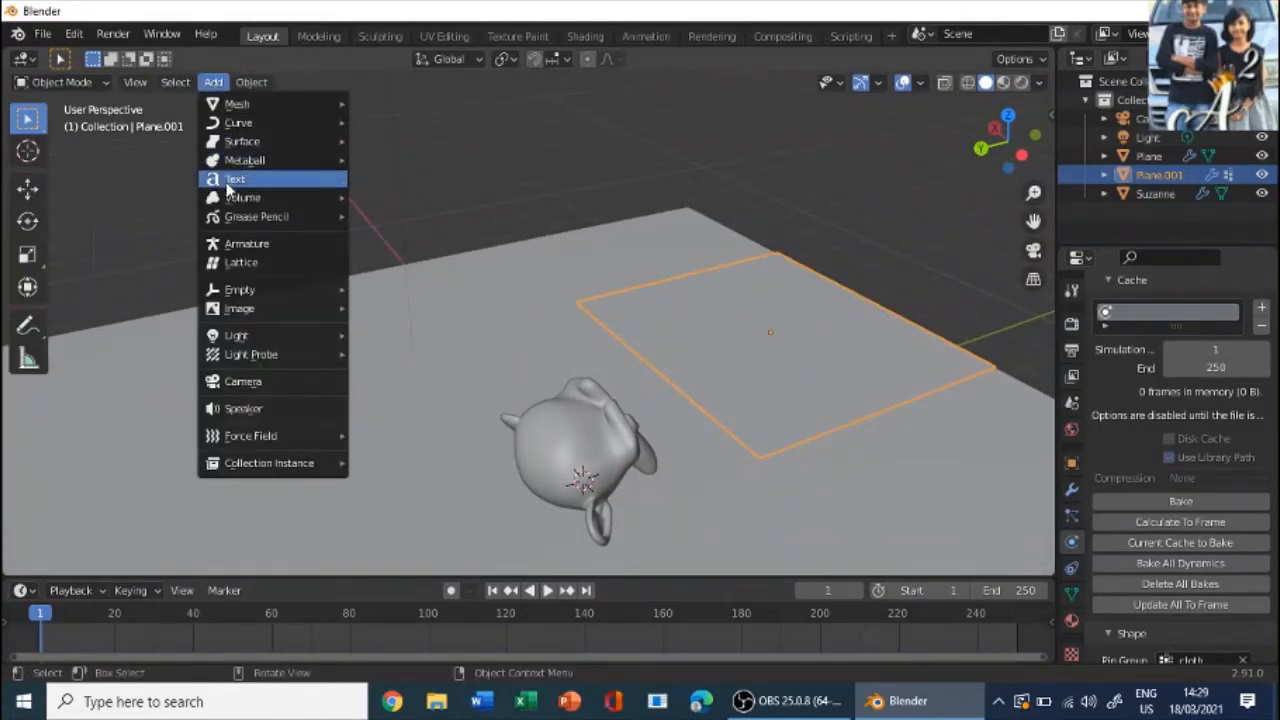
pyautogui.click(250, 244)
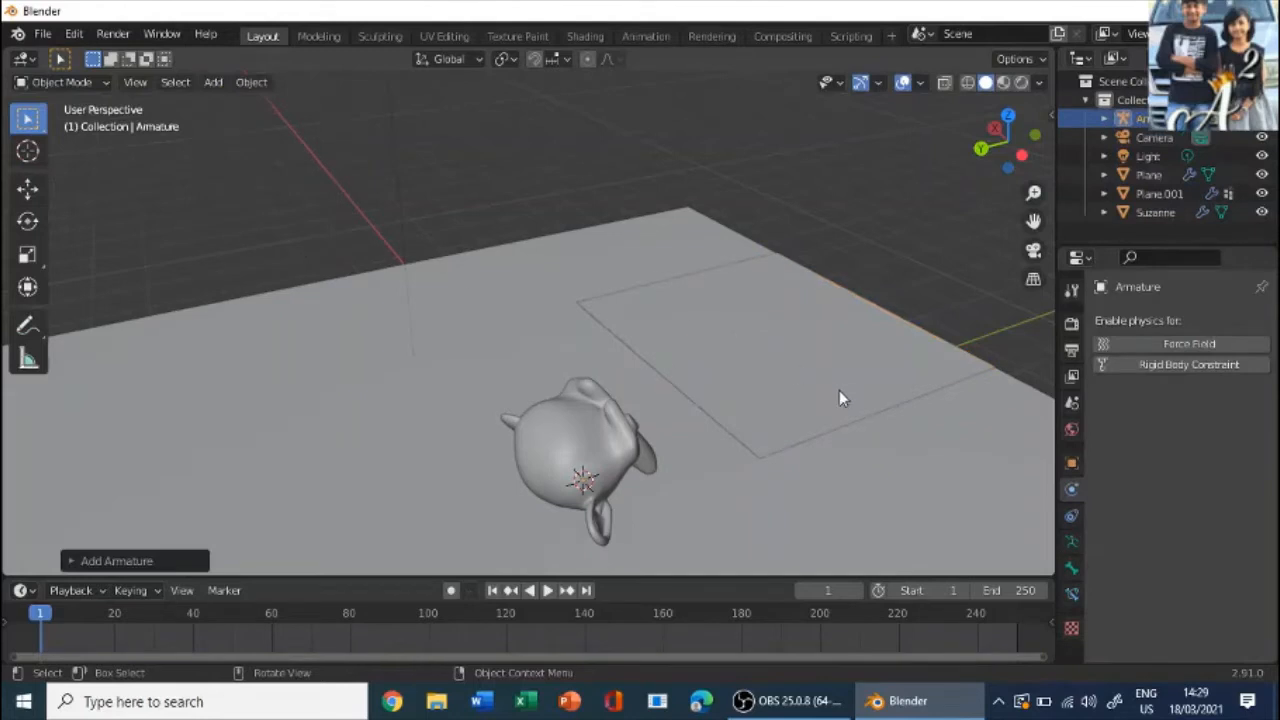
pyautogui.moveTo(839, 397); pyautogui.dragTo(701, 355, button='middle')
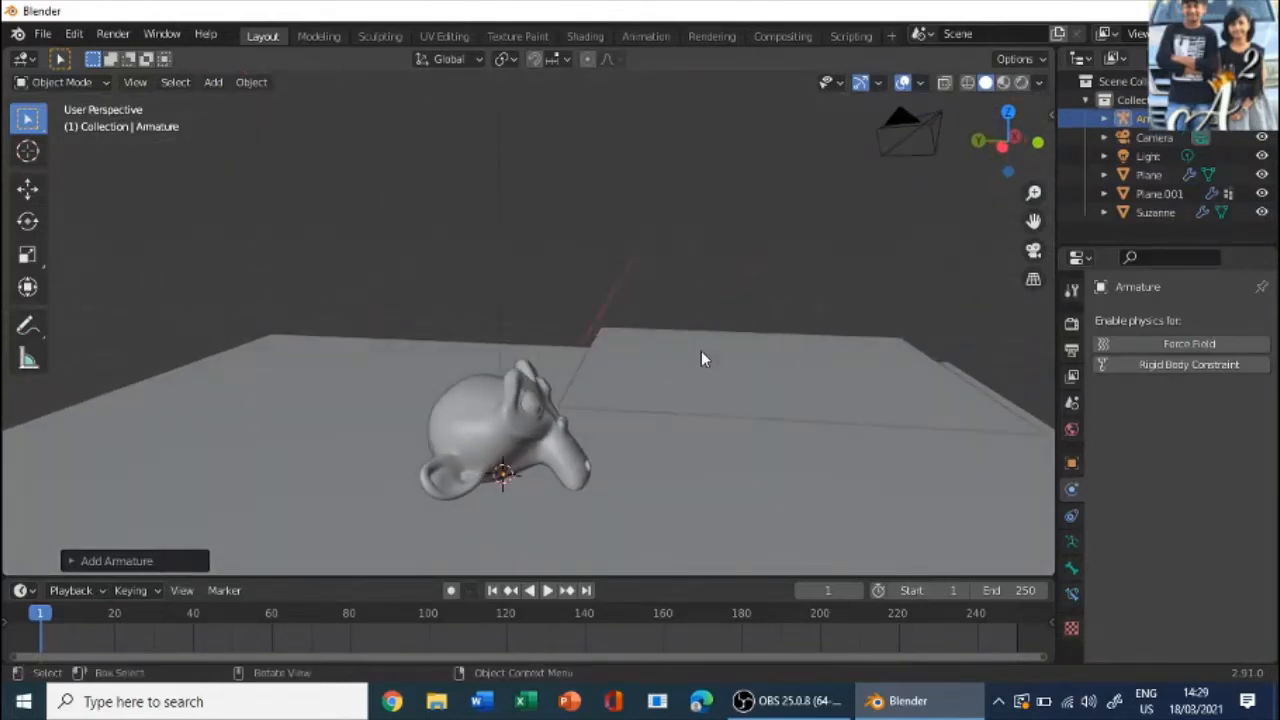
pyautogui.press('g')
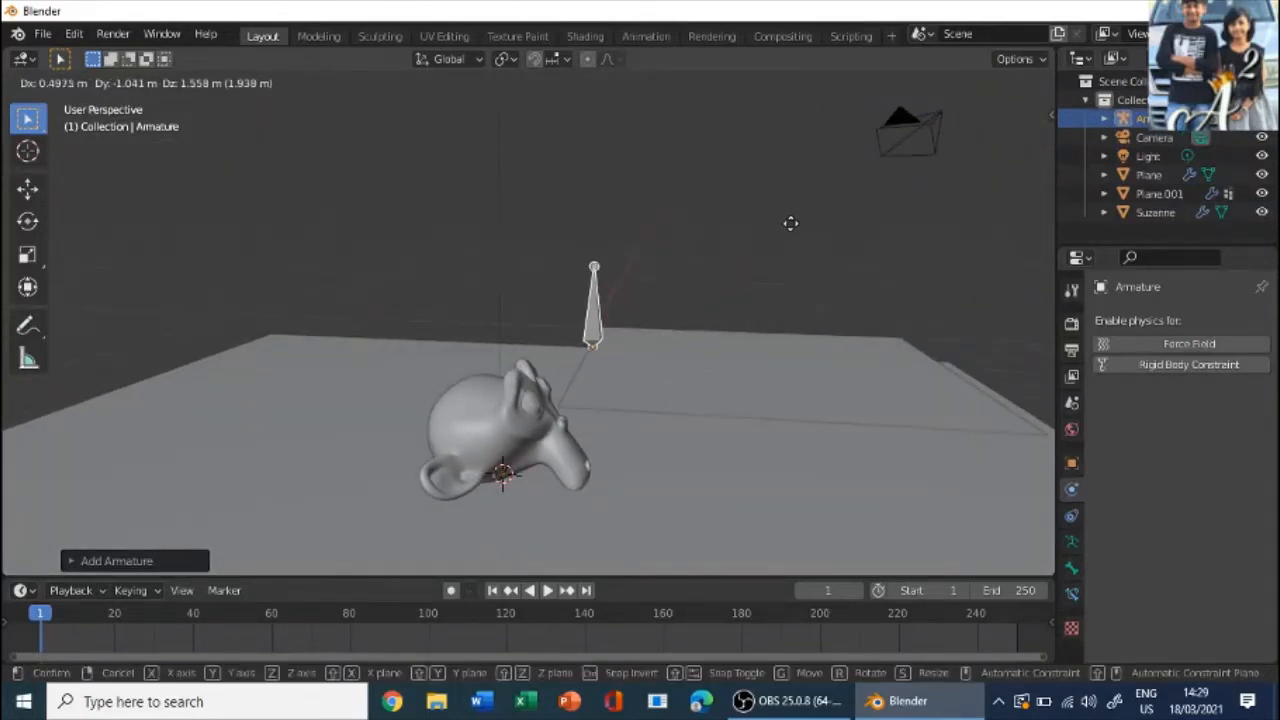
pyautogui.click(790, 223)
# - Align the armature with the cloth plane's corner by setting its location to X 2.0275 m and Y -1.0009 m
pyautogui.moveTo(791, 223); pyautogui.dragTo(860, 402, button='middle')
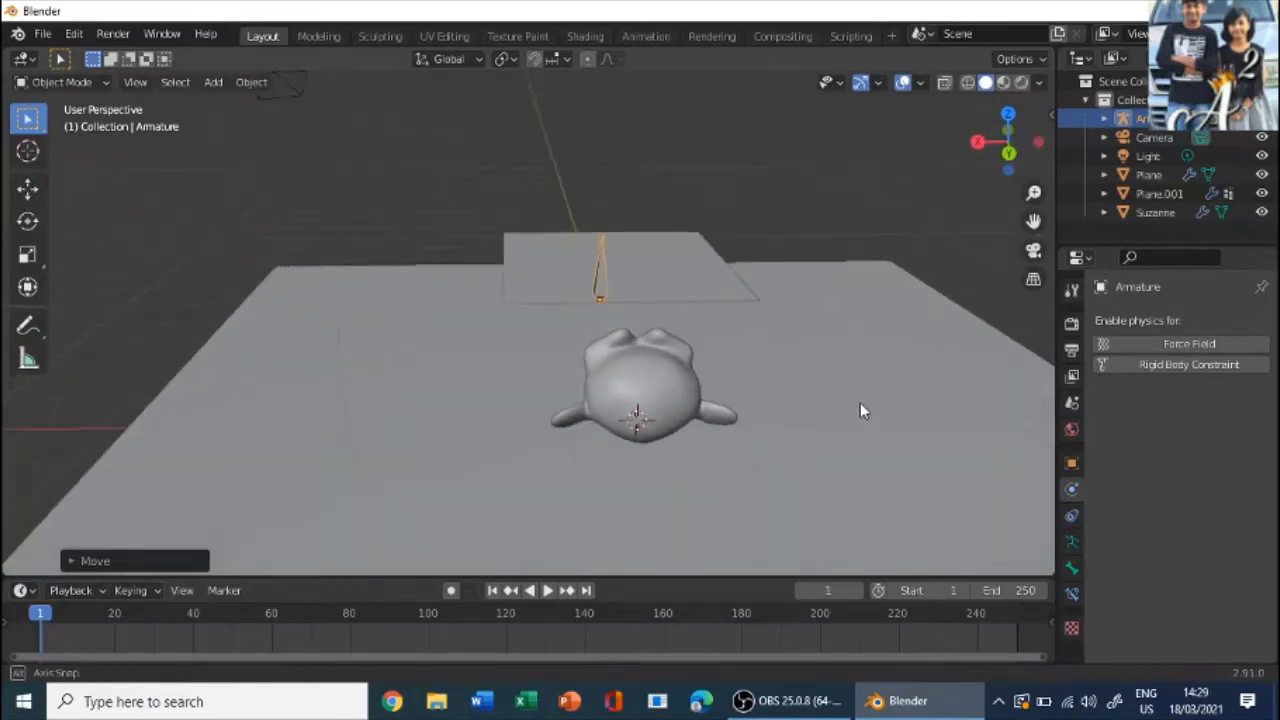
pyautogui.scroll(5, 811, 343)
pyautogui.moveTo(811, 343); pyautogui.dragTo(709, 291, button='middle')
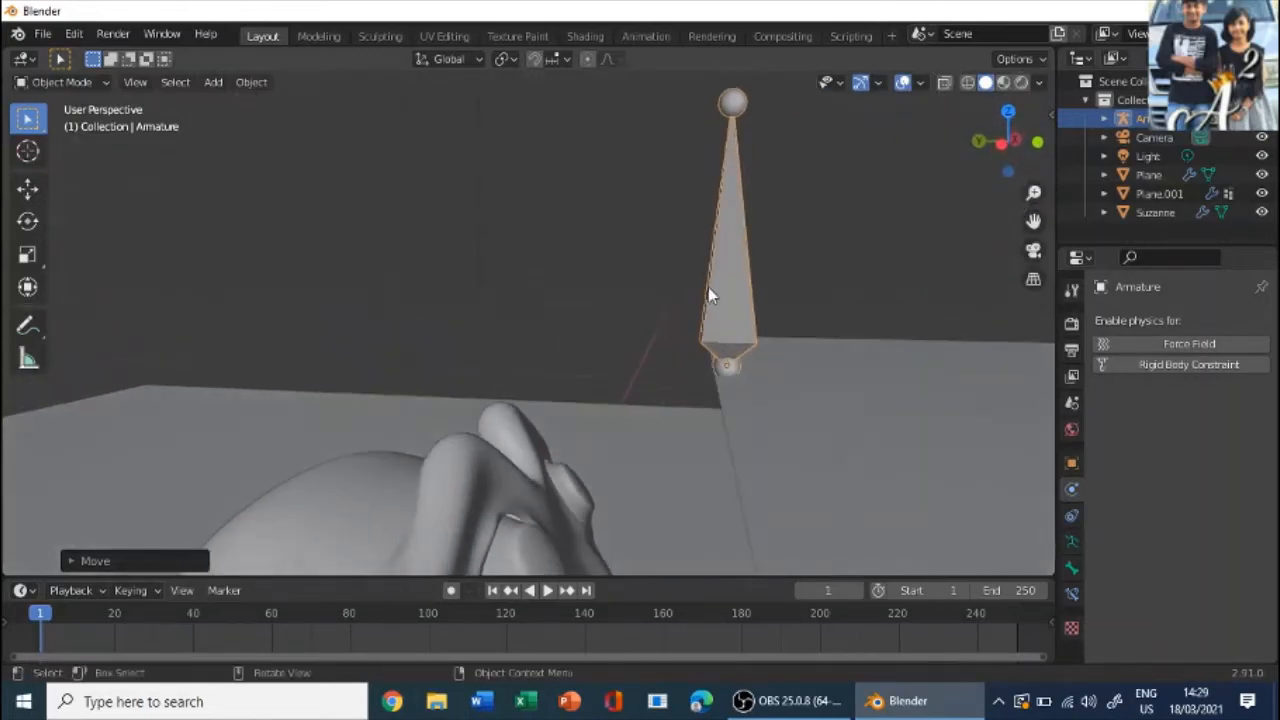
pyautogui.press('n')
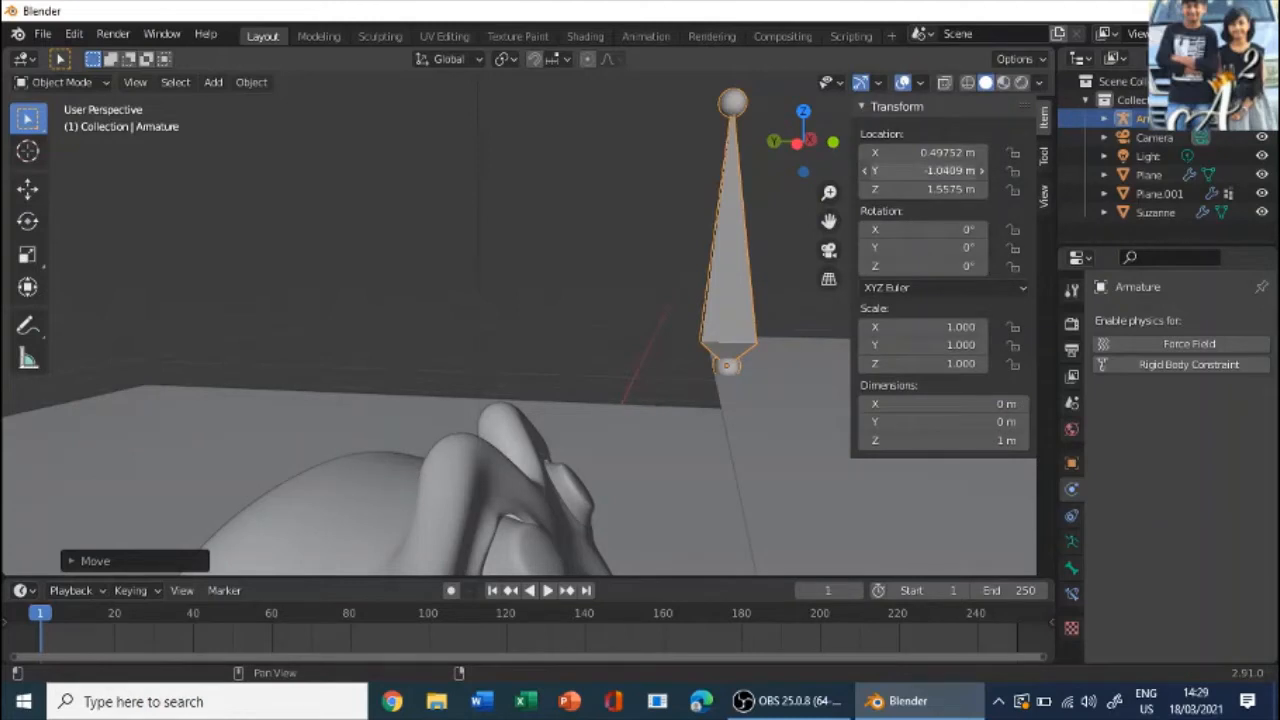
pyautogui.moveTo(925, 171)
pyautogui.mouseDown()
pyautogui.moveTo(945, 171)
pyautogui.moveTo(893, 153)
pyautogui.moveTo(930, 153)
pyautogui.mouseUp()
pyautogui.moveTo(777, 240); pyautogui.dragTo(654, 297, button='middle')
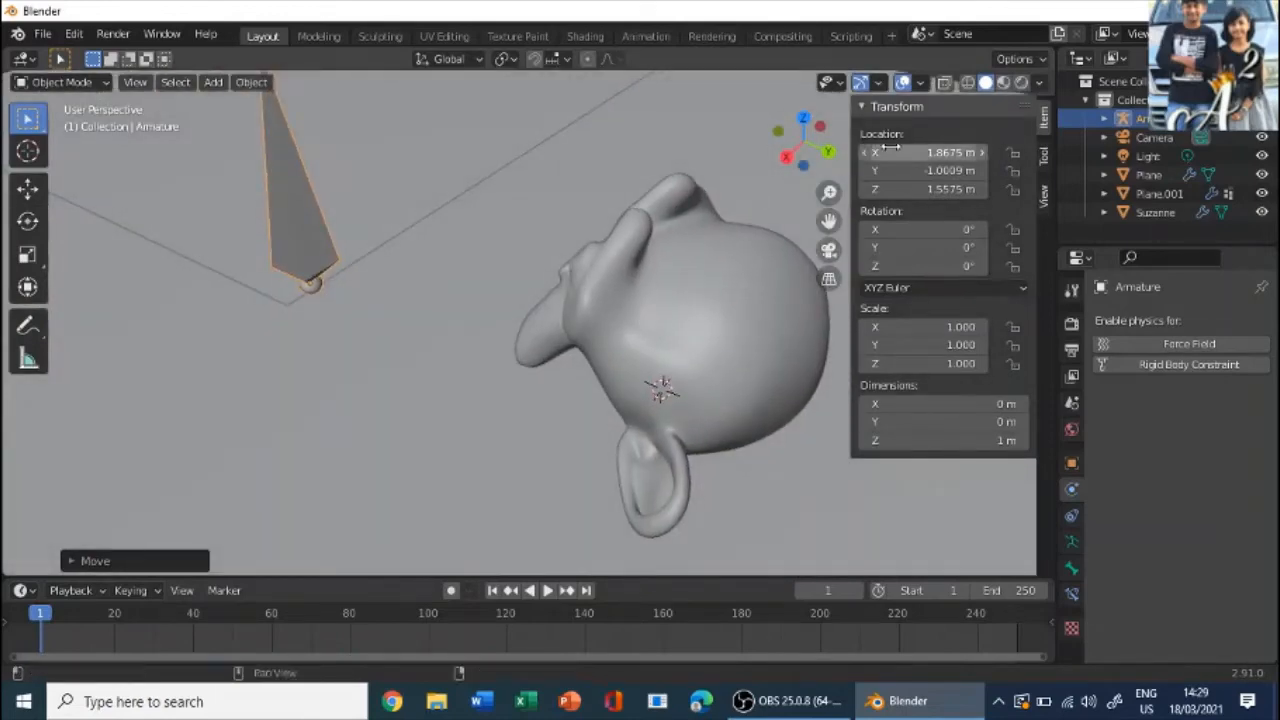
pyautogui.moveTo(895, 152); pyautogui.dragTo(926, 152)
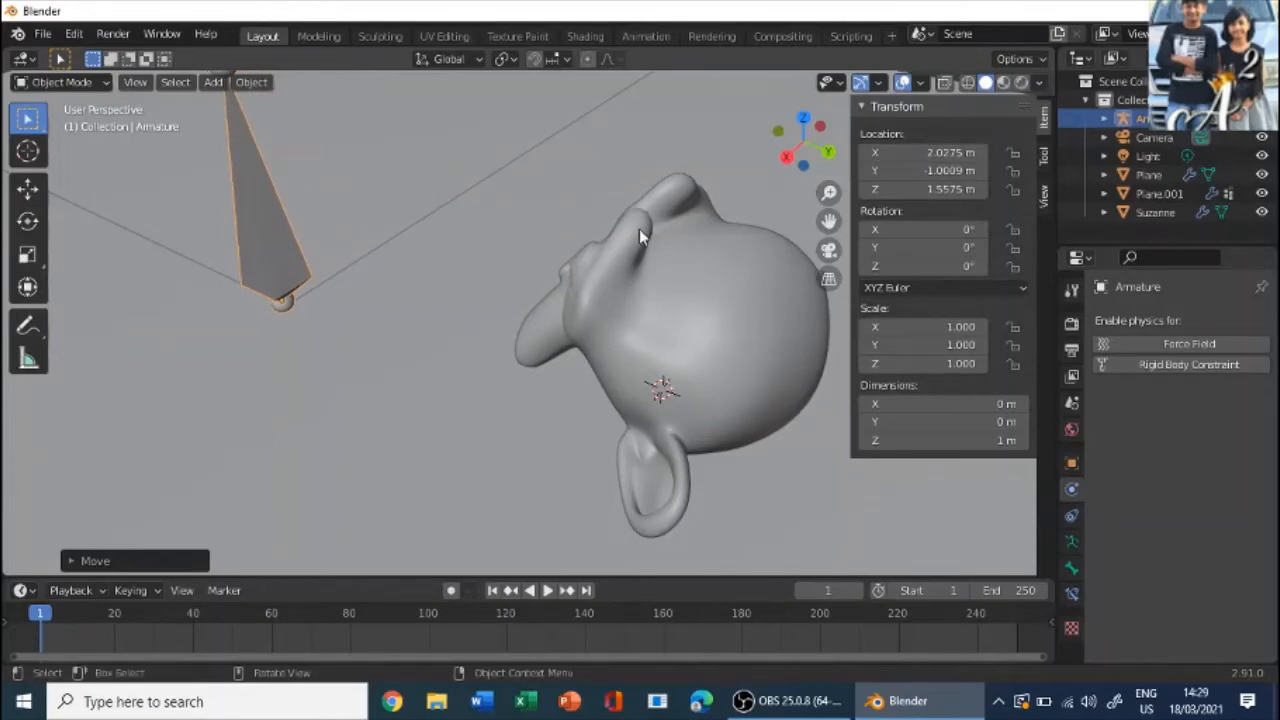
# - Enter Edit Mode on the armature and duplicate its bone in place
pyautogui.click(567, 267)
pyautogui.scroll(-4, 600, 237)
pyautogui.moveTo(600, 237); pyautogui.dragTo(483, 287, button='middle')
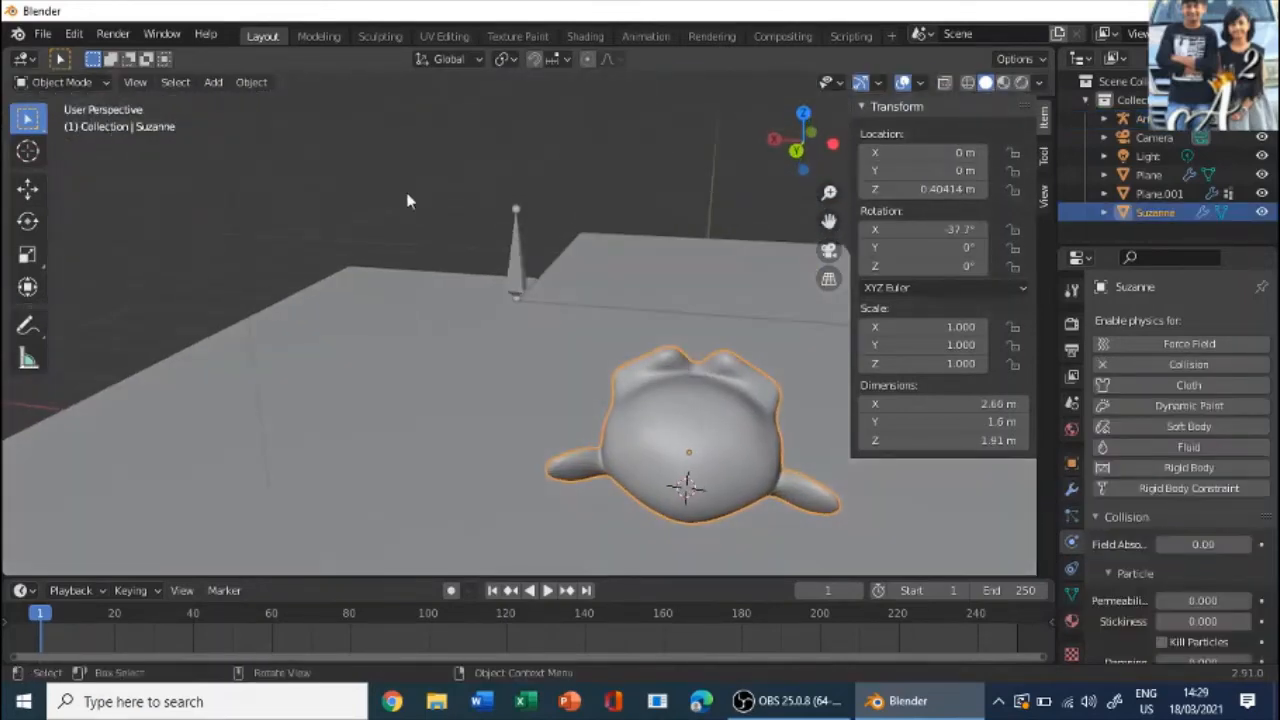
pyautogui.click(520, 252)
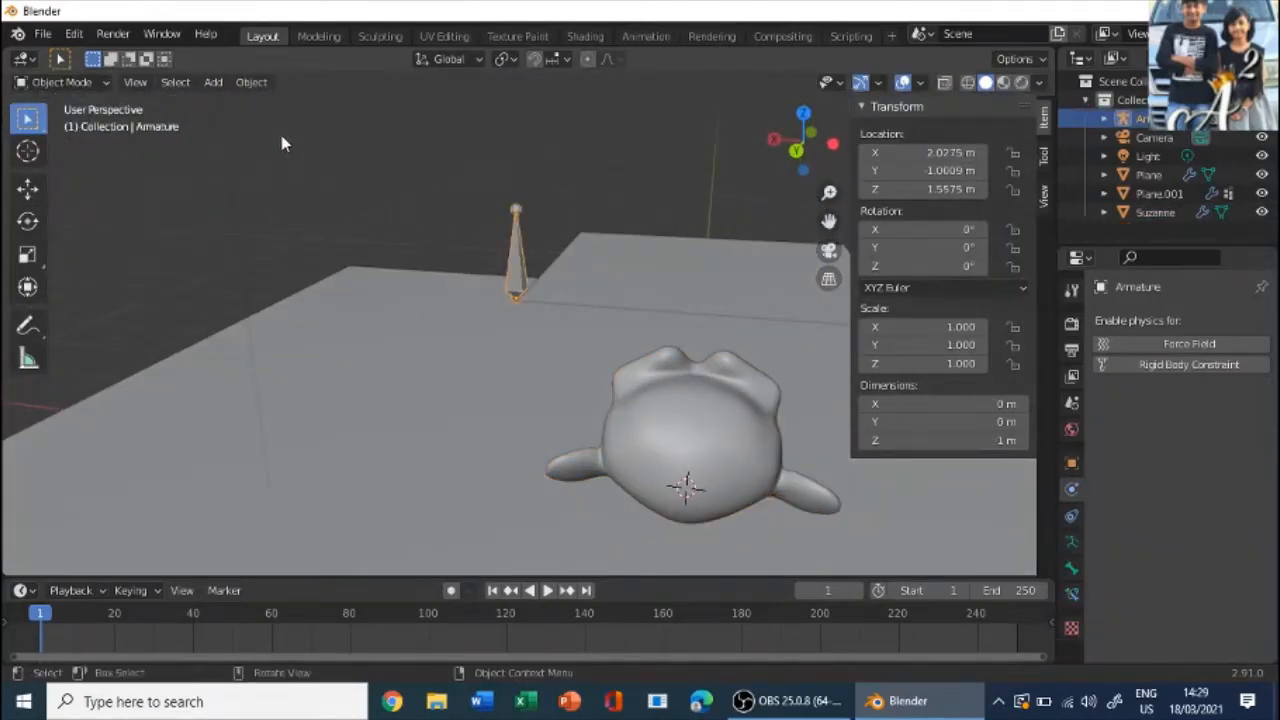
pyautogui.click(64, 84)
pyautogui.click(58, 126)
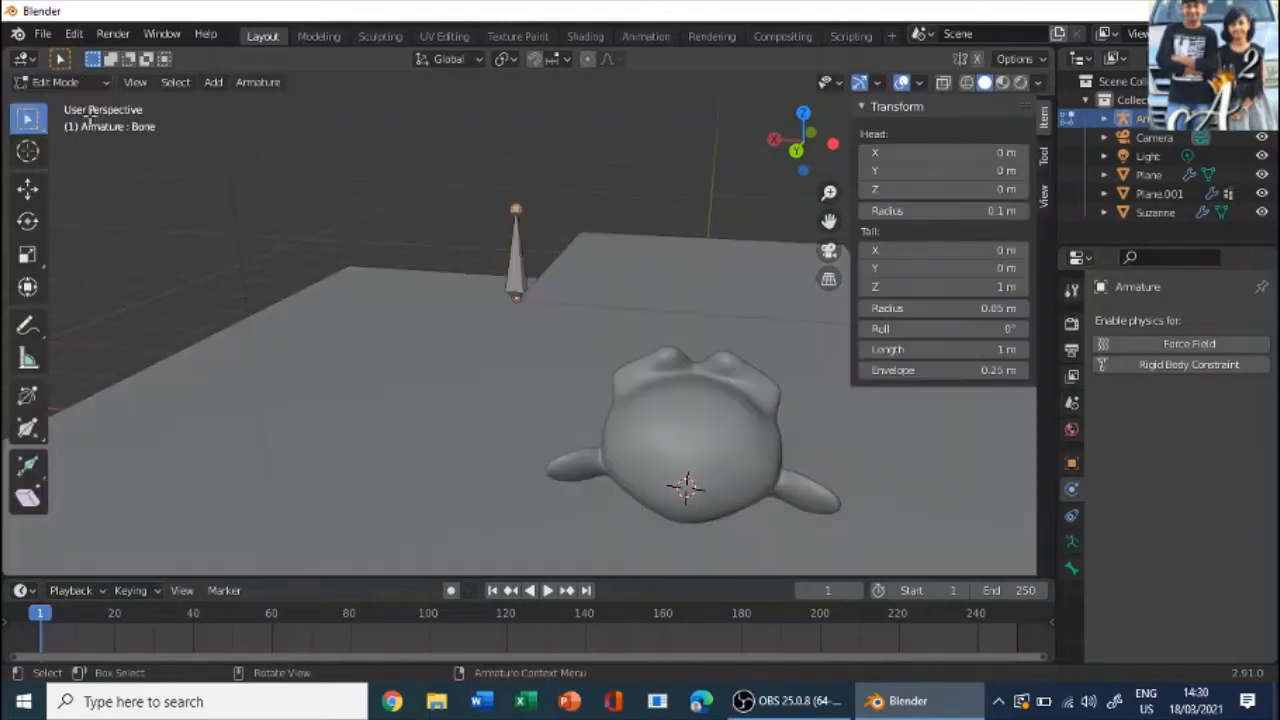
pyautogui.press('a')
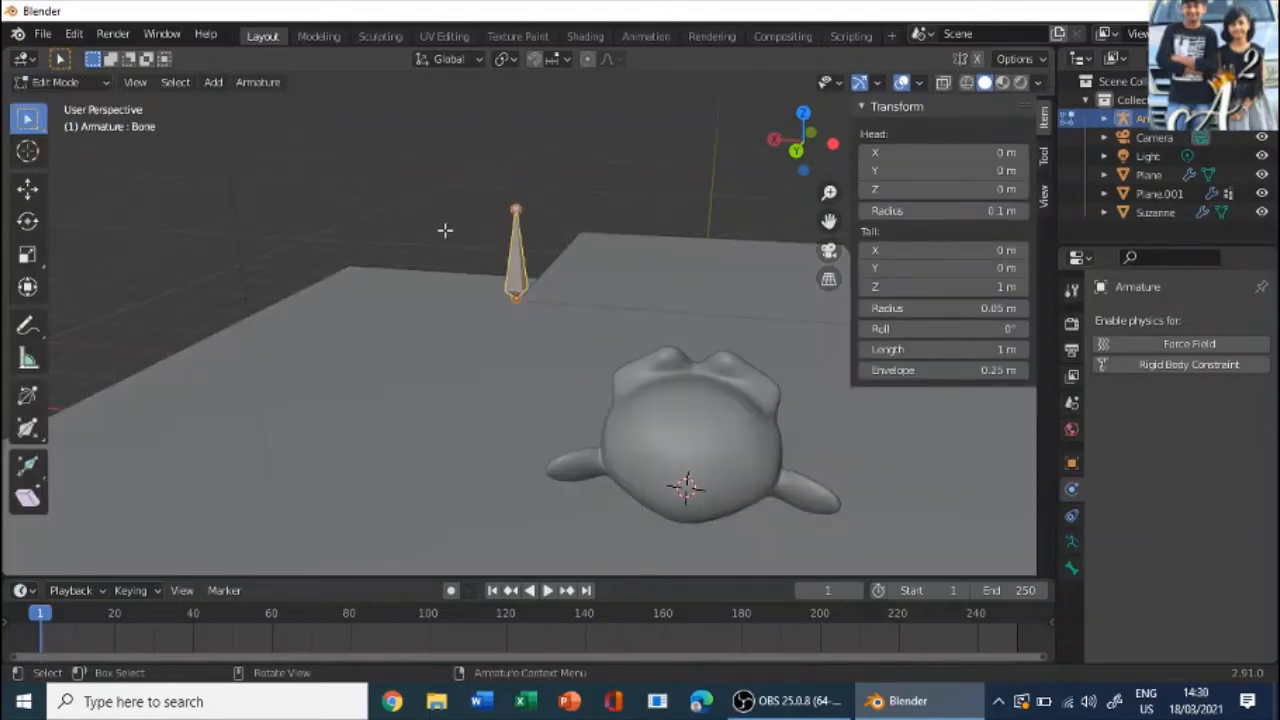
pyautogui.scroll(-3, 519, 251)
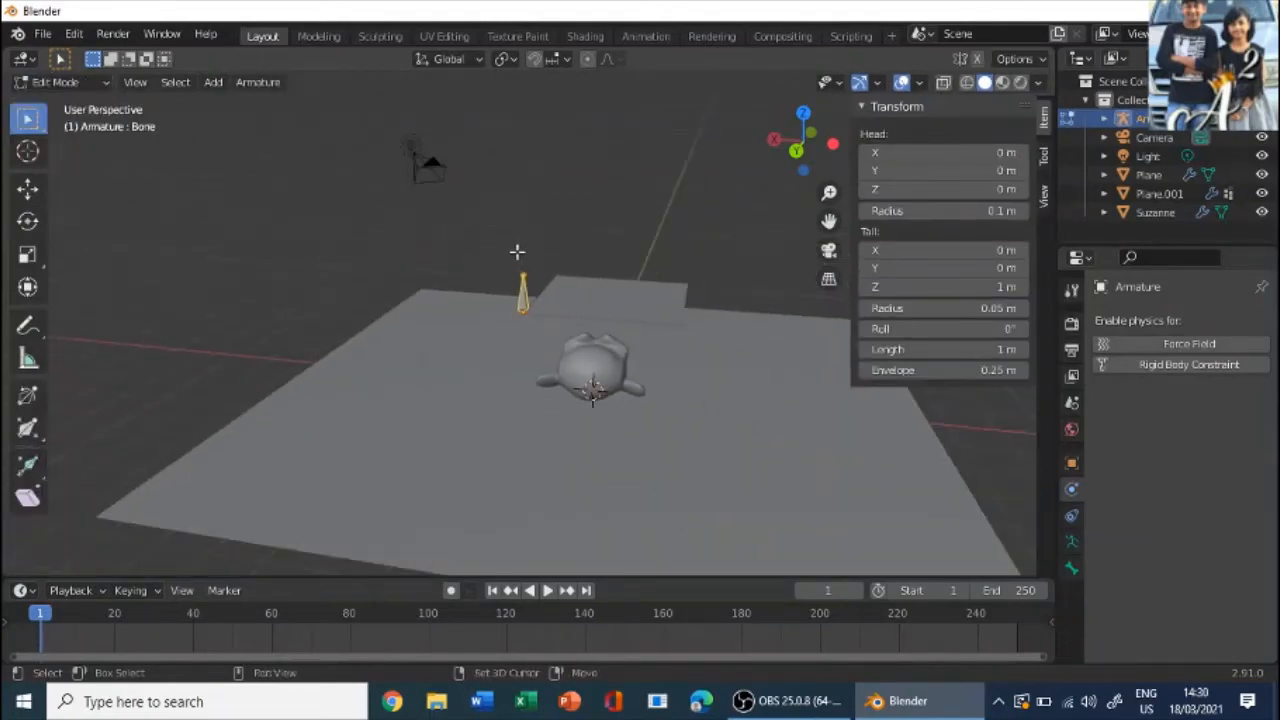
pyautogui.hotkey('shift', 'd')
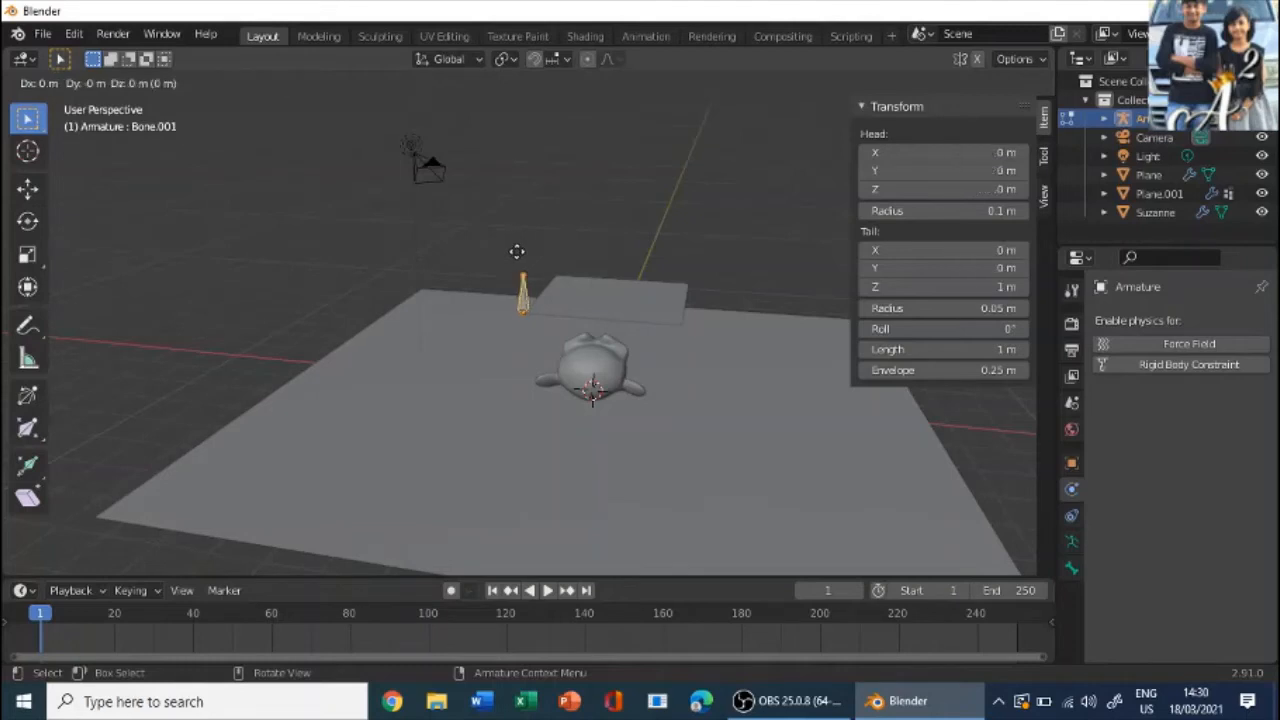
pyautogui.click(517, 251)
# - Move the duplicated bone along the X axis by about -4 m to the opposite corner of the cloth's edge
pyautogui.scroll(6, 517, 249)
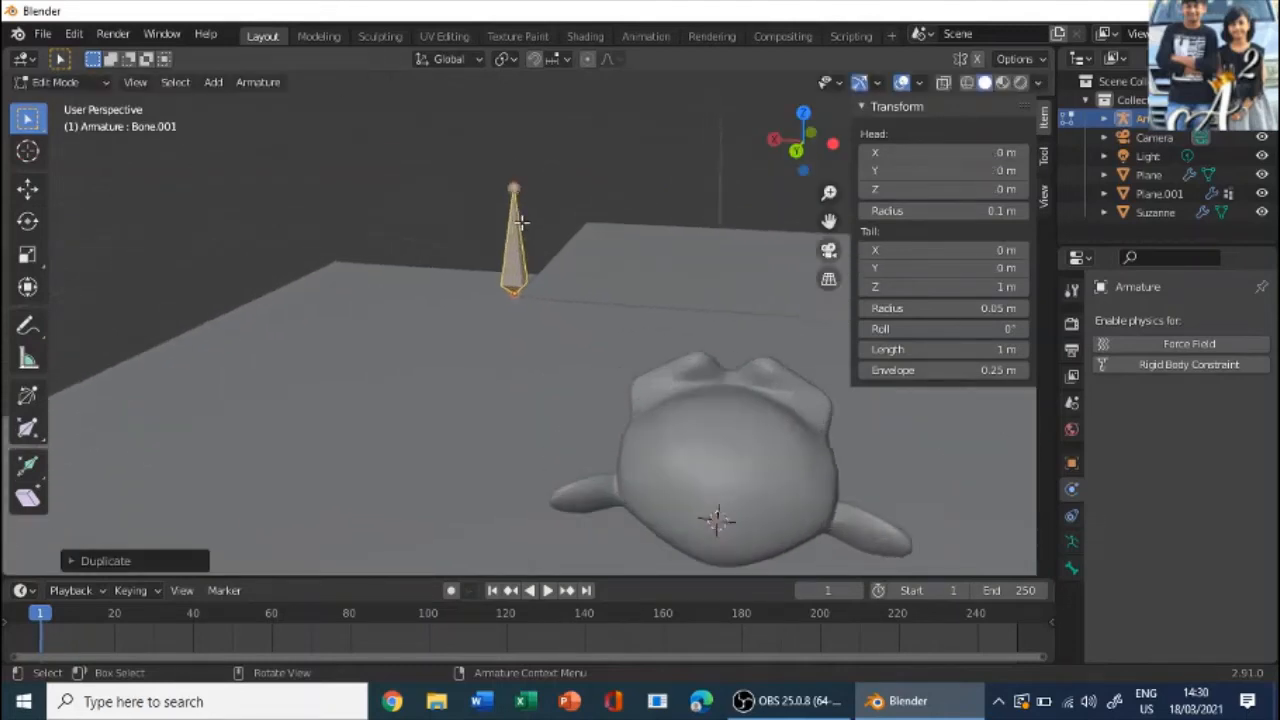
pyautogui.scroll(-5, 563, 212)
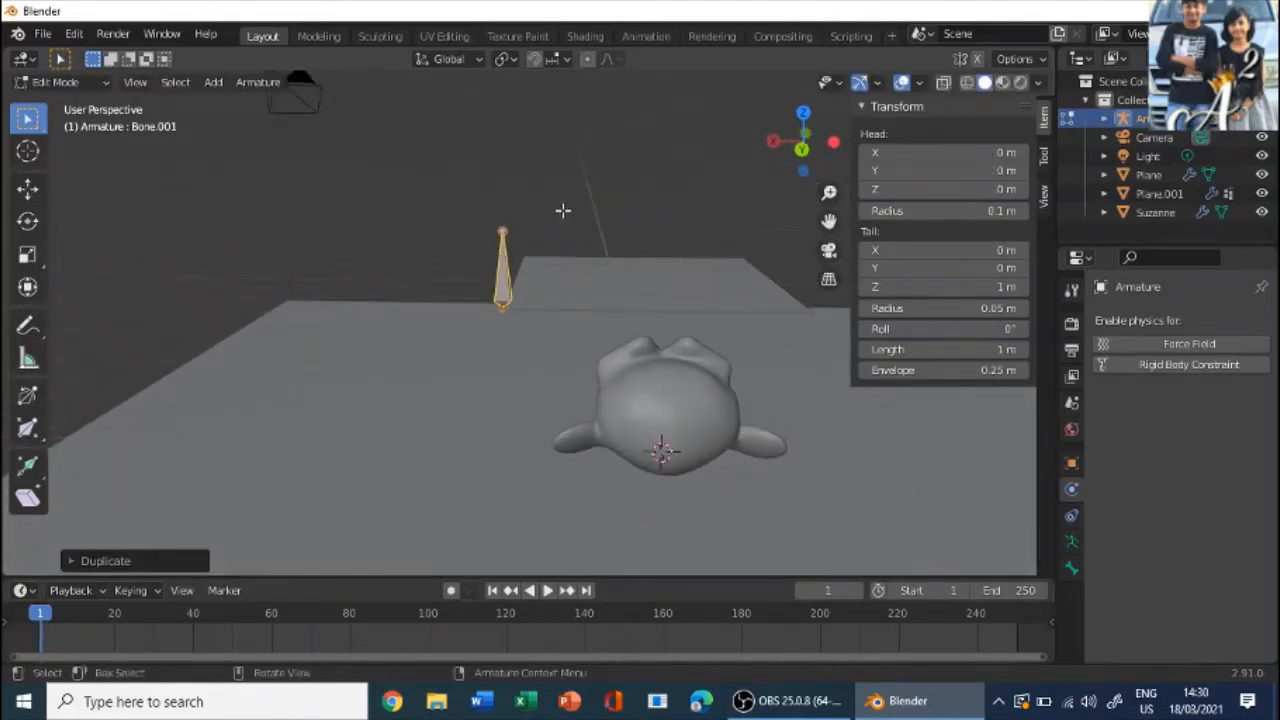
pyautogui.press('g')
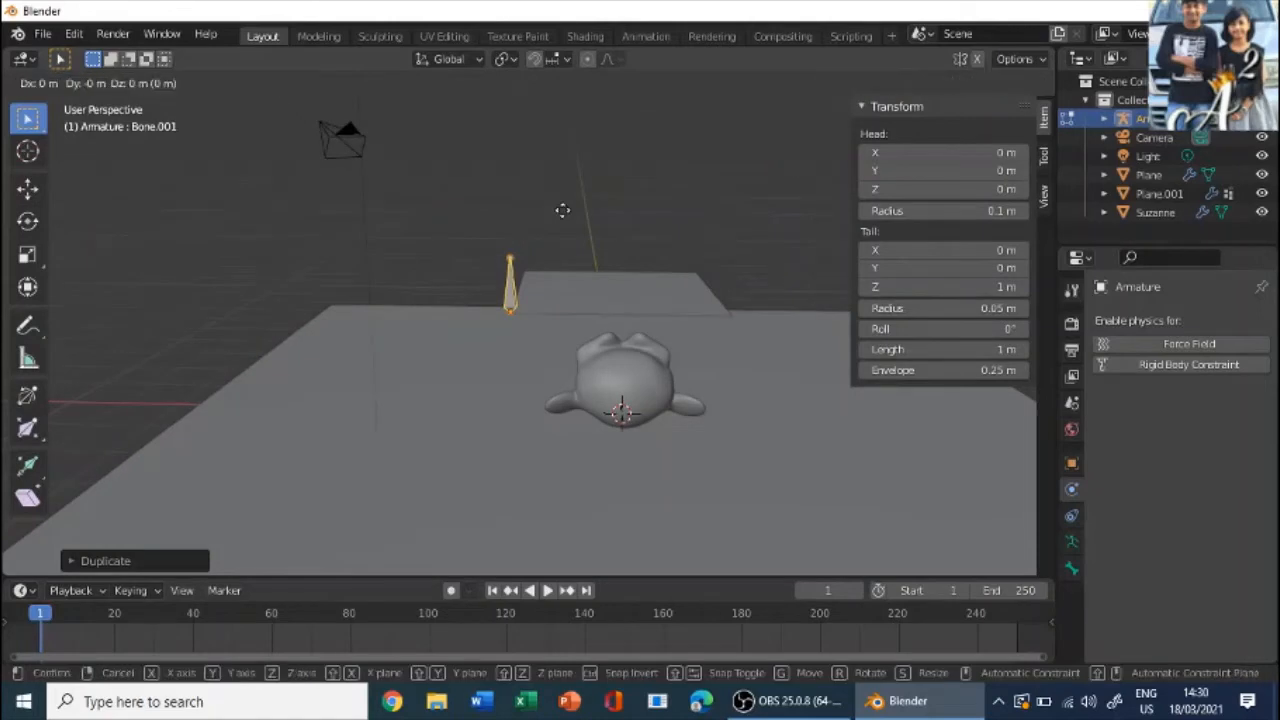
pyautogui.press('x')
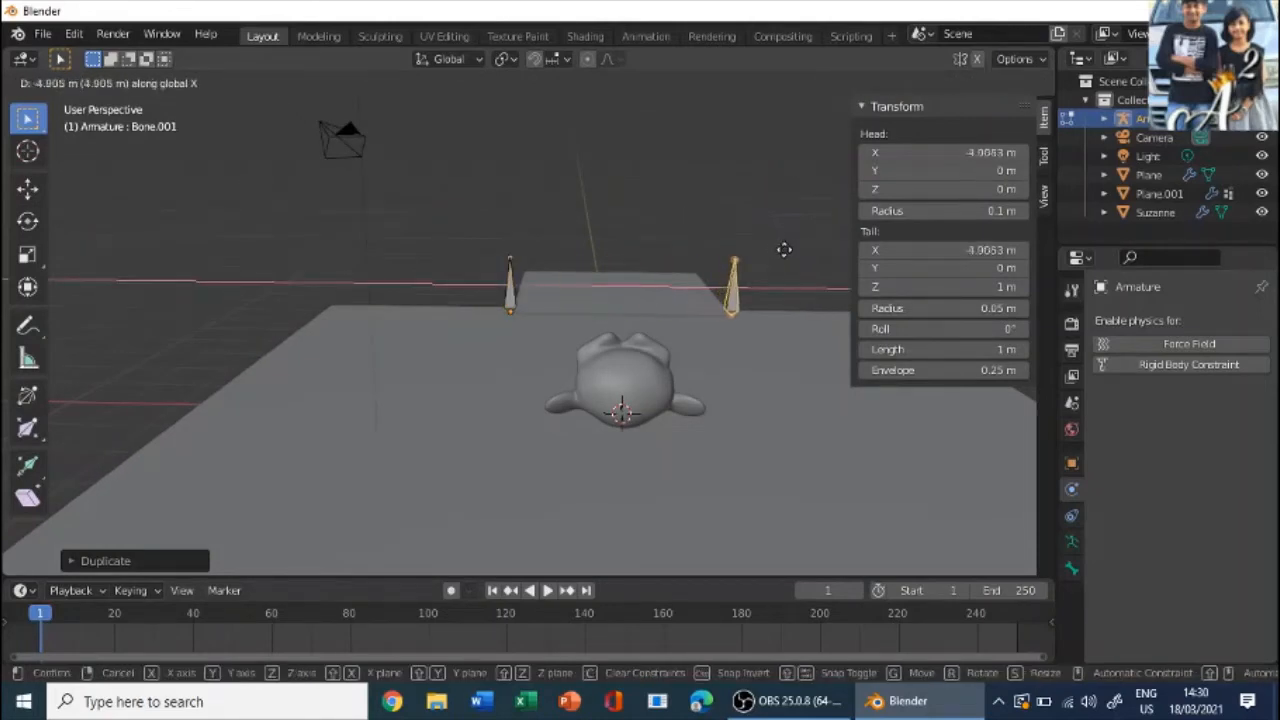
pyautogui.click(784, 249)
# - Set the X position of the duplicated bone's head to -3.9053 m
pyautogui.moveTo(782, 255); pyautogui.dragTo(636, 259, button='middle')
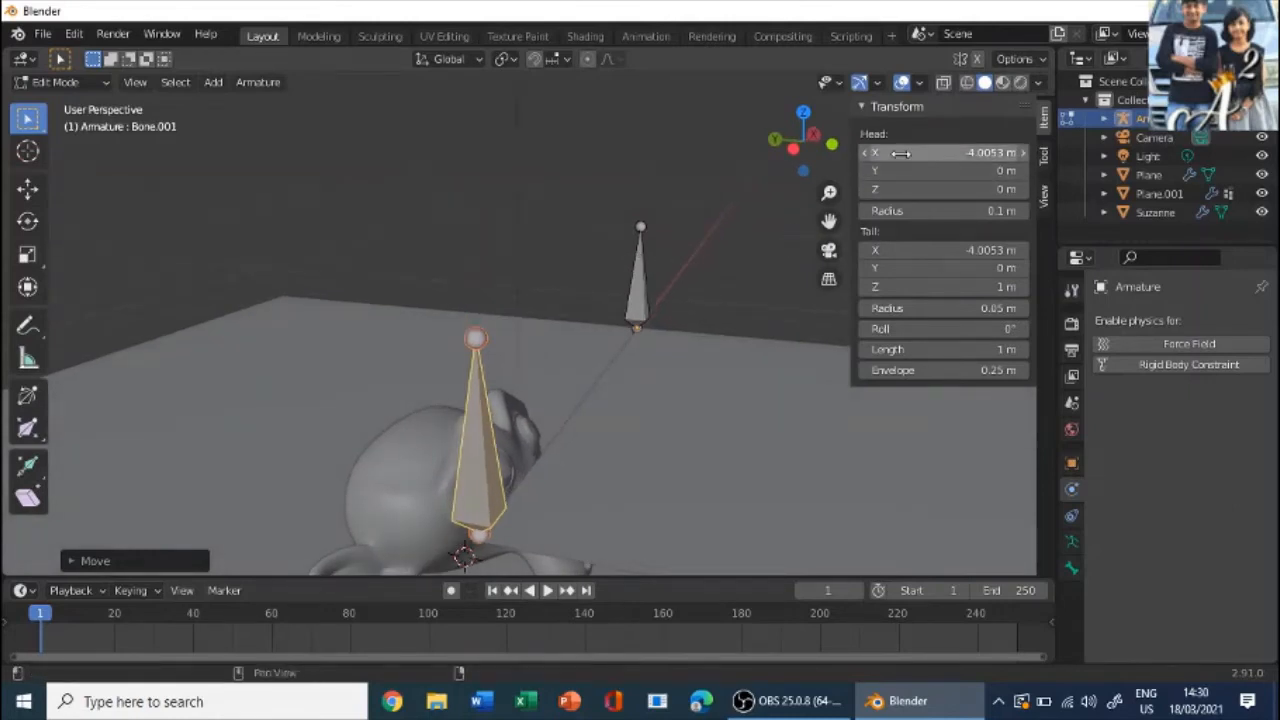
pyautogui.moveTo(943, 153); pyautogui.dragTo(948, 153)
pyautogui.moveTo(586, 180); pyautogui.dragTo(634, 174, button='middle')
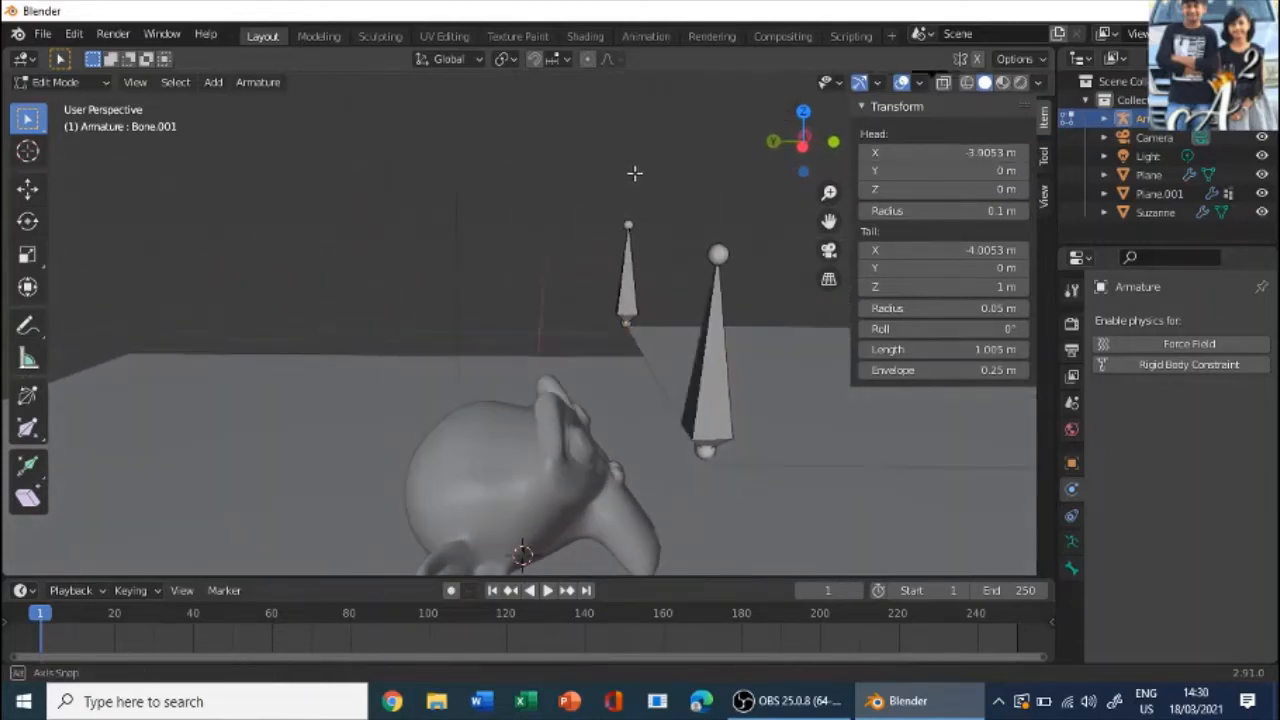
# - Move the entire duplicated bone about -0.125 m along the X axis and return to Object Mode
pyautogui.moveTo(753, 536); pyautogui.dragTo(662, 188)
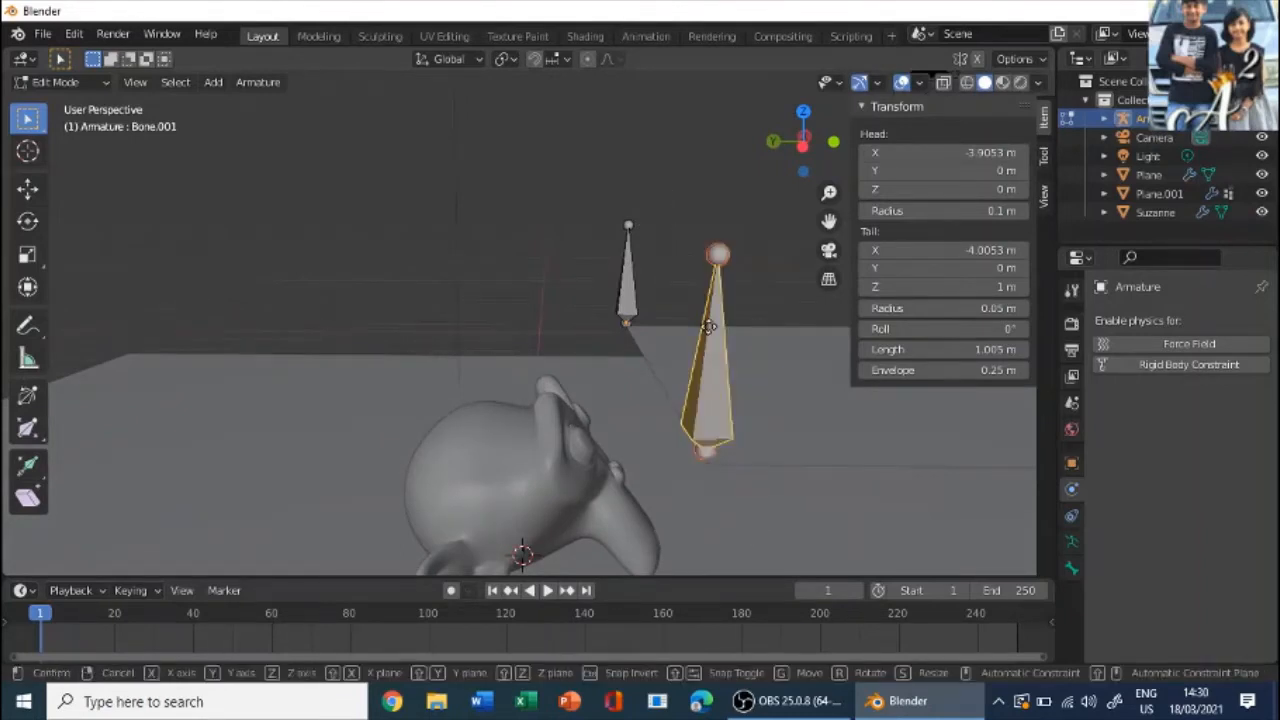
pyautogui.press('g')
pyautogui.press('x')
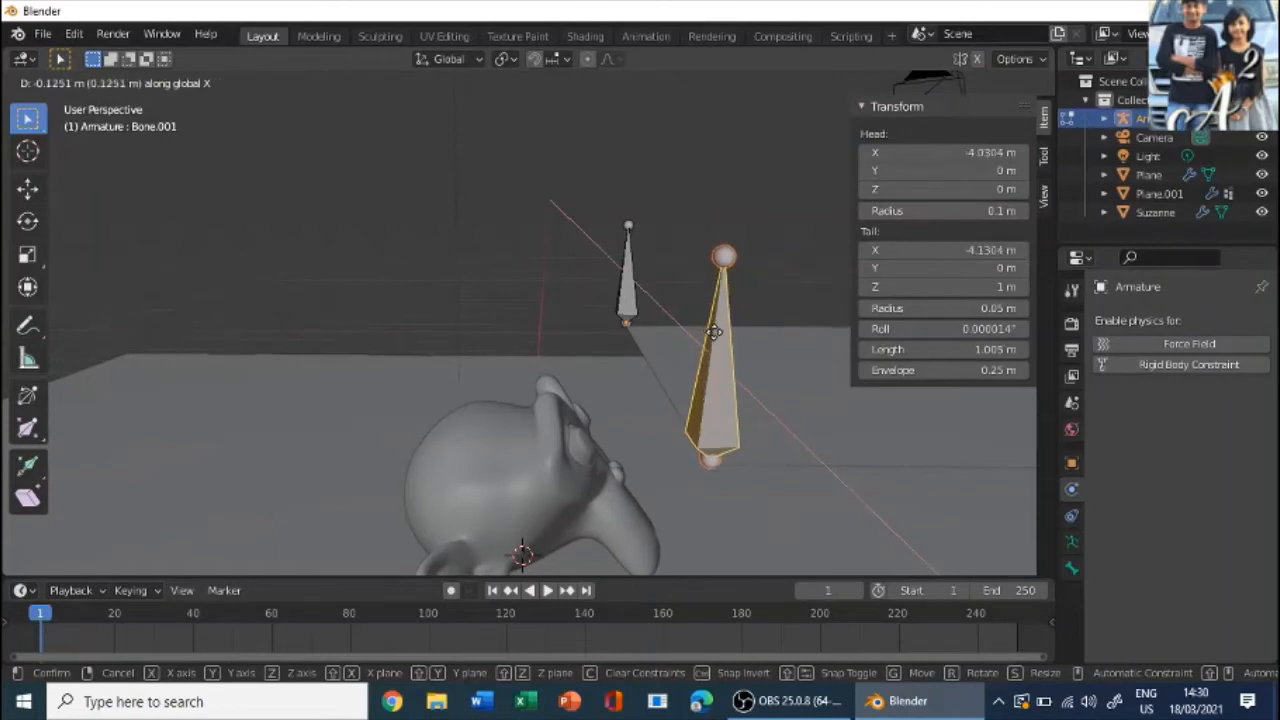
pyautogui.click(711, 331)
pyautogui.scroll(-2, 298, 216)
pyautogui.moveTo(298, 216); pyautogui.dragTo(400, 190, button='middle')
pyautogui.click(62, 83)
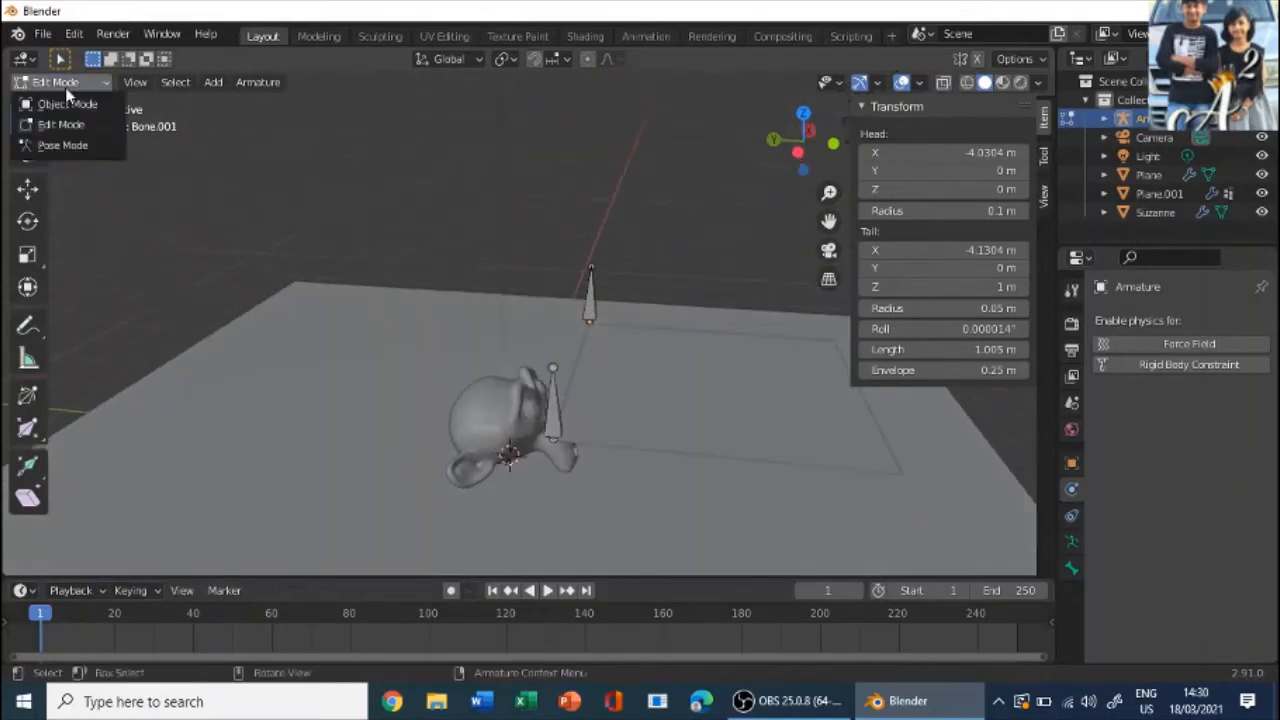
pyautogui.click(60, 103)
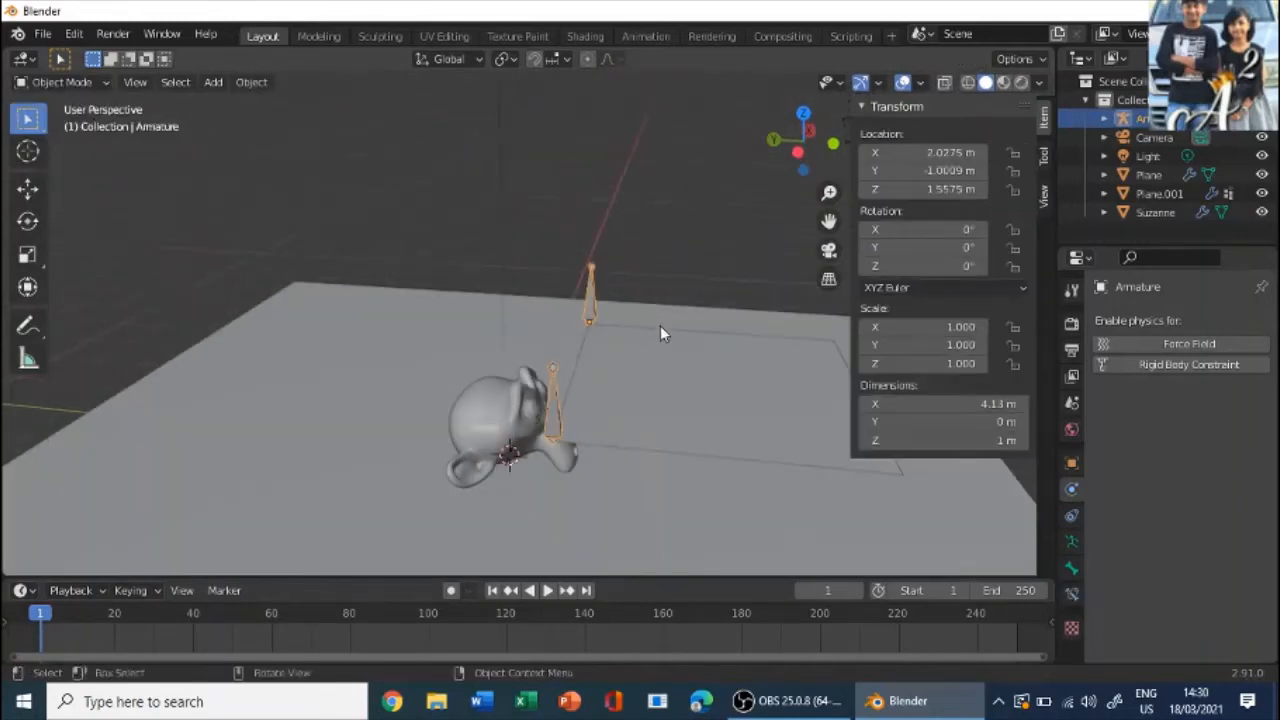
# - Parent the cloth plane to the armature using Armature Deform With Automatic Weights
pyautogui.click(663, 183)
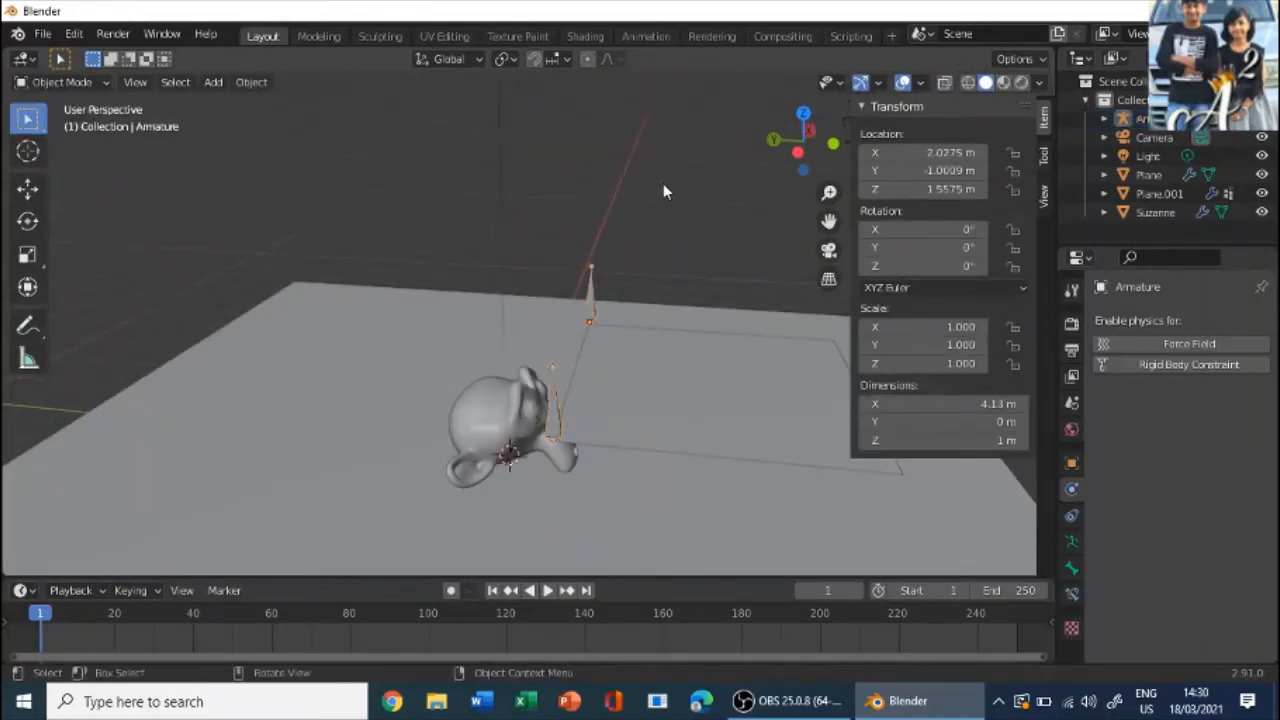
pyautogui.click(670, 385)
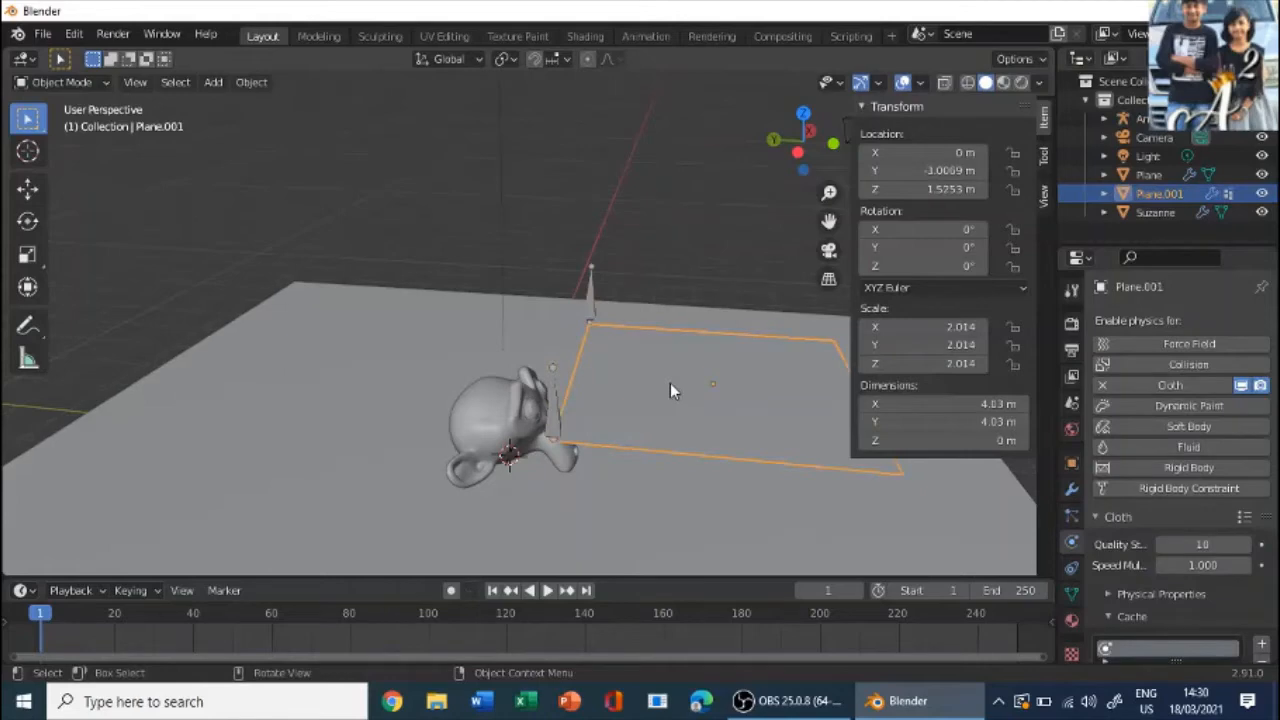
pyautogui.keyDown('shift'); pyautogui.click(592, 300); pyautogui.keyUp('shift')
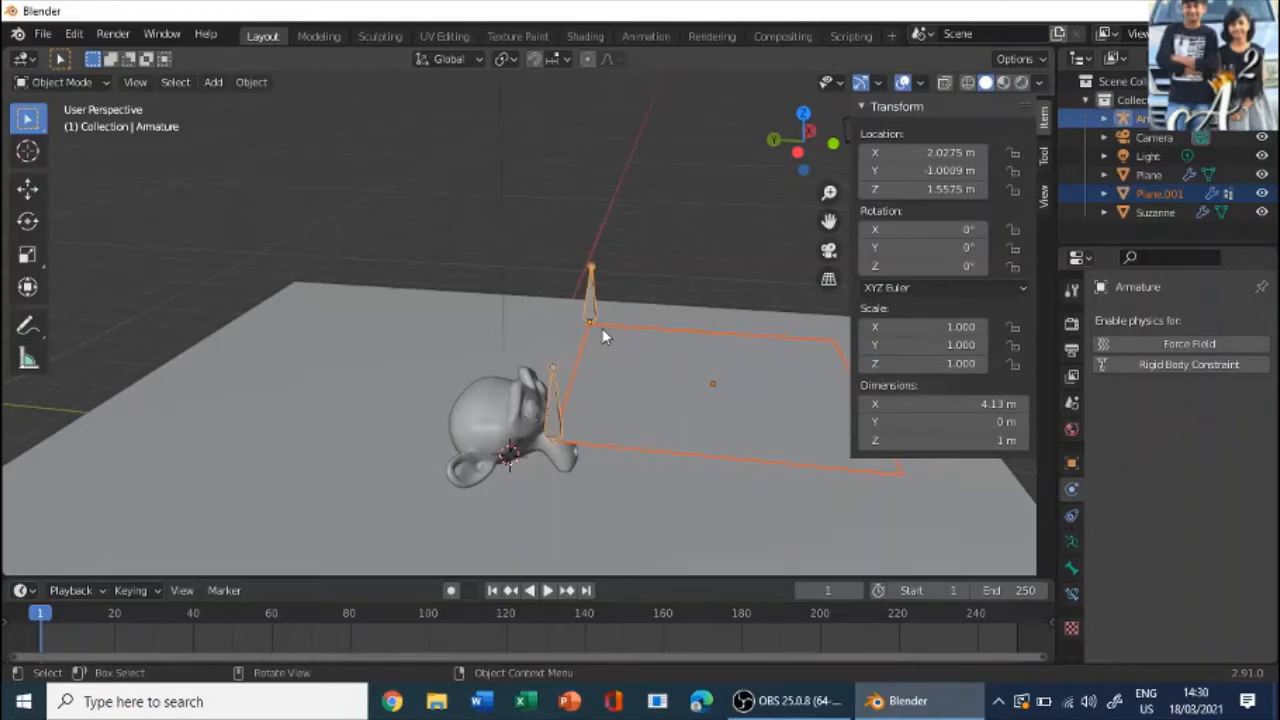
pyautogui.hotkey('ctrl', 'p')
pyautogui.hotkey('ctrl', 'p')
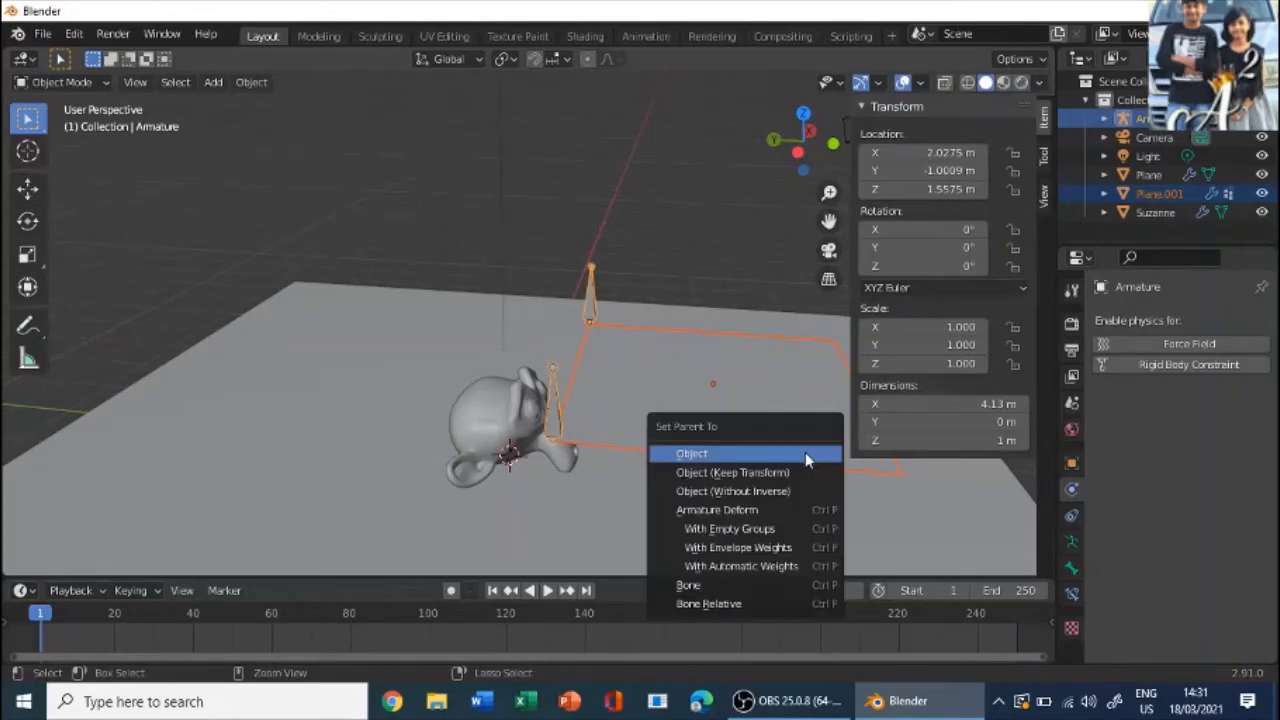
pyautogui.click(785, 566)
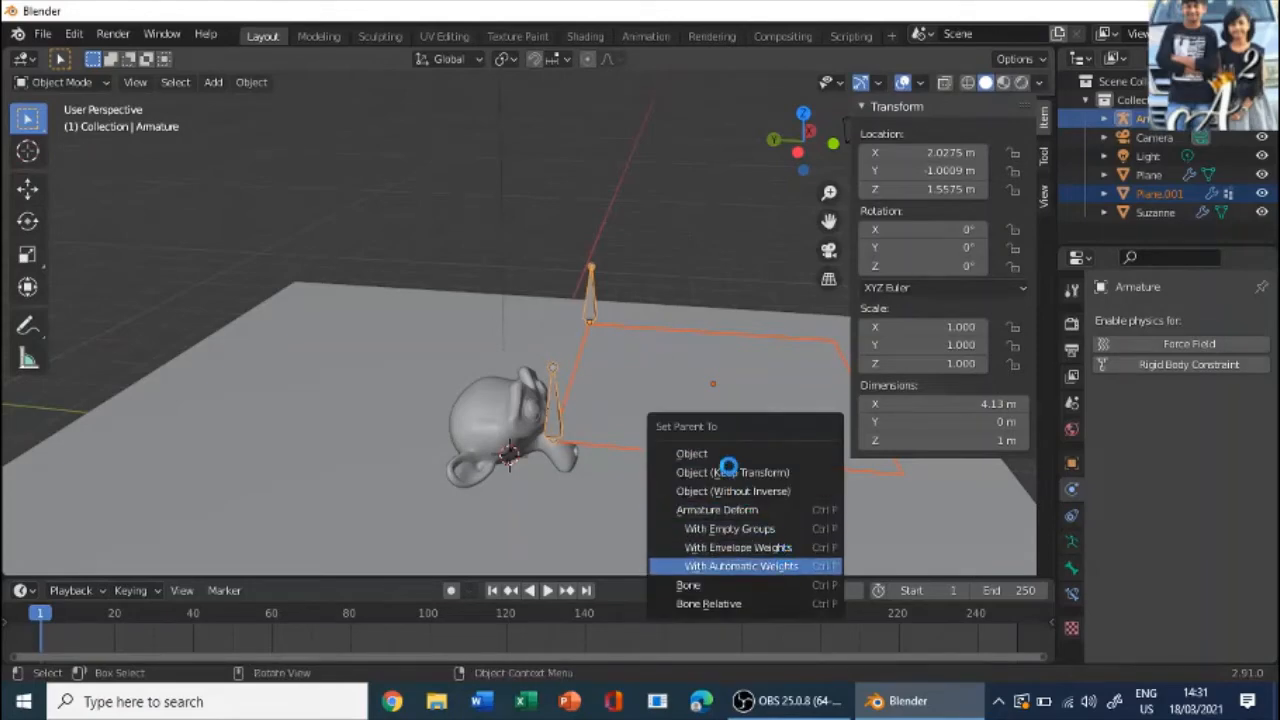
pyautogui.scroll(-3, 578, 238)
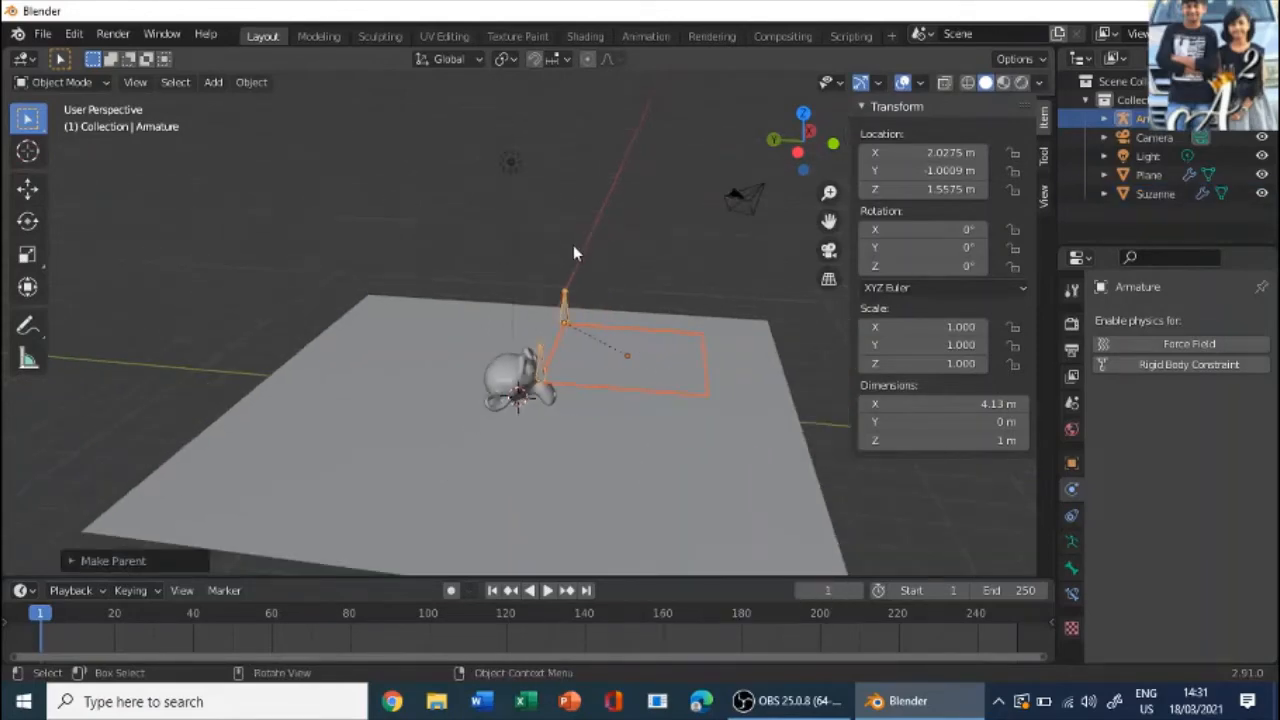
pyautogui.moveTo(573, 253); pyautogui.dragTo(603, 328, button='middle')
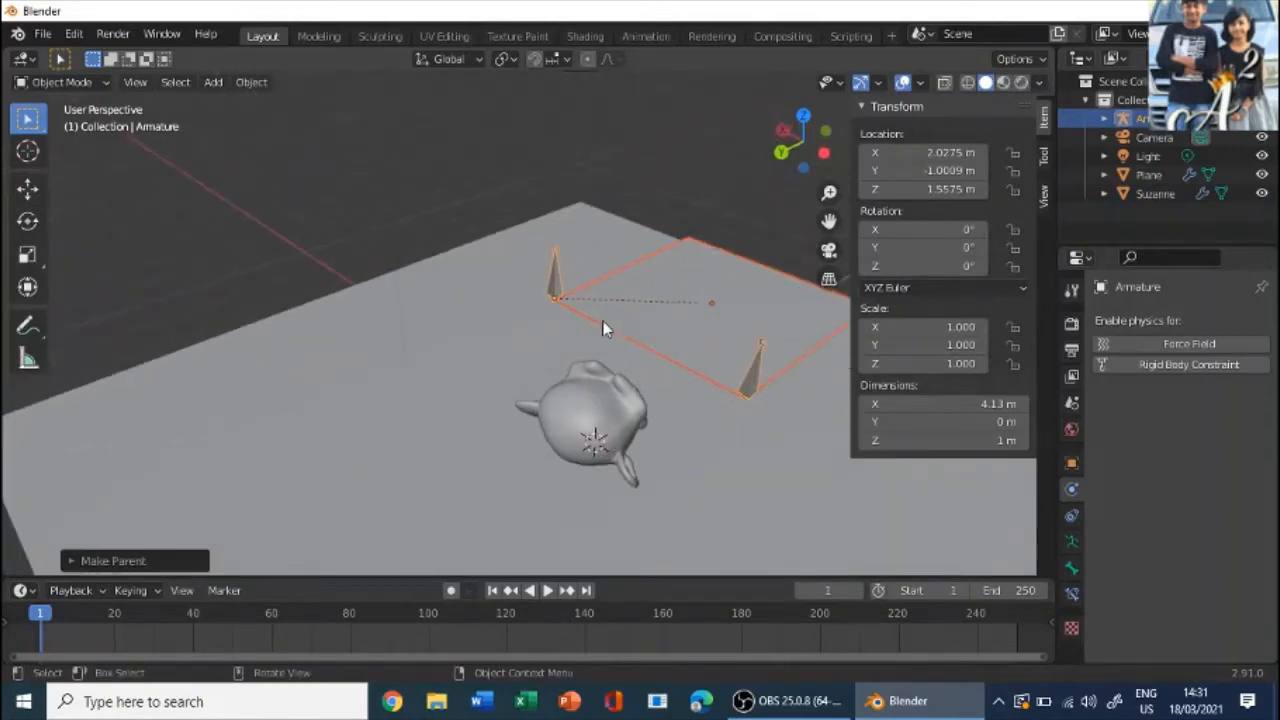
# - Deselect everything and play the simulation to frame 24, examining how the cloth hangs from the two bones
pyautogui.scroll(-3, 754, 403)
pyautogui.moveTo(634, 403); pyautogui.dragTo(597, 357, button='middle')
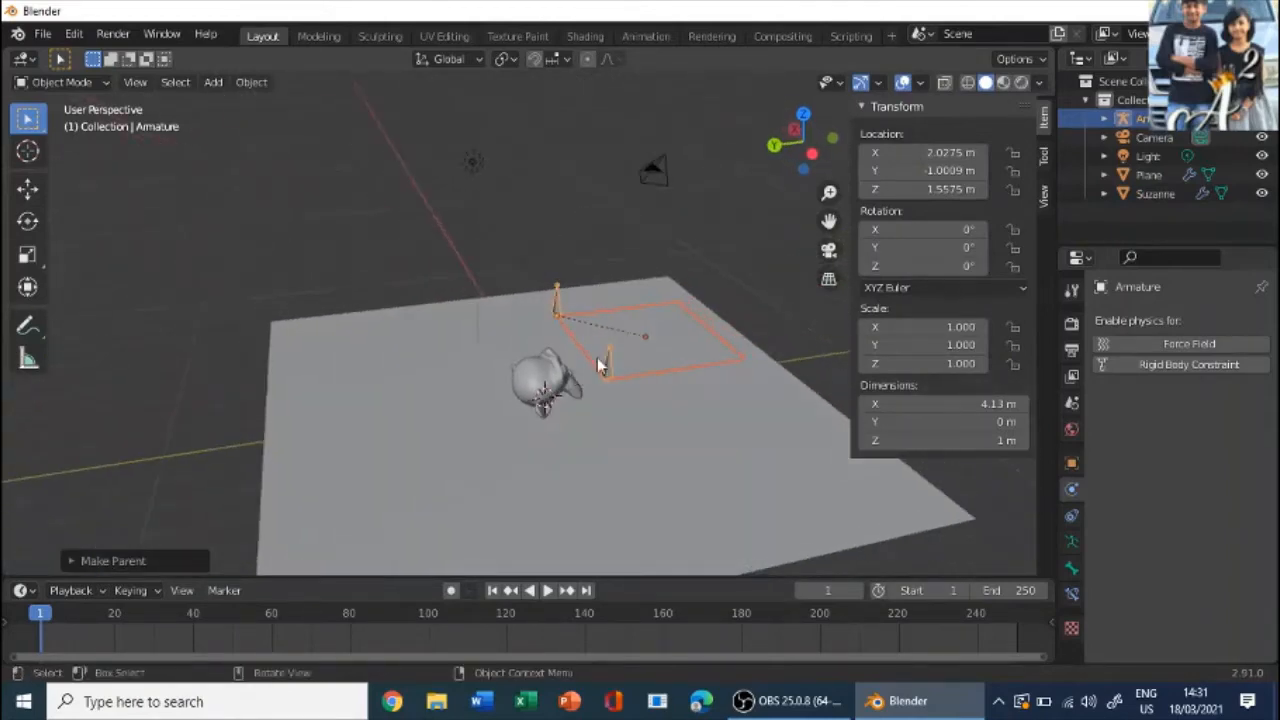
pyautogui.click(757, 277)
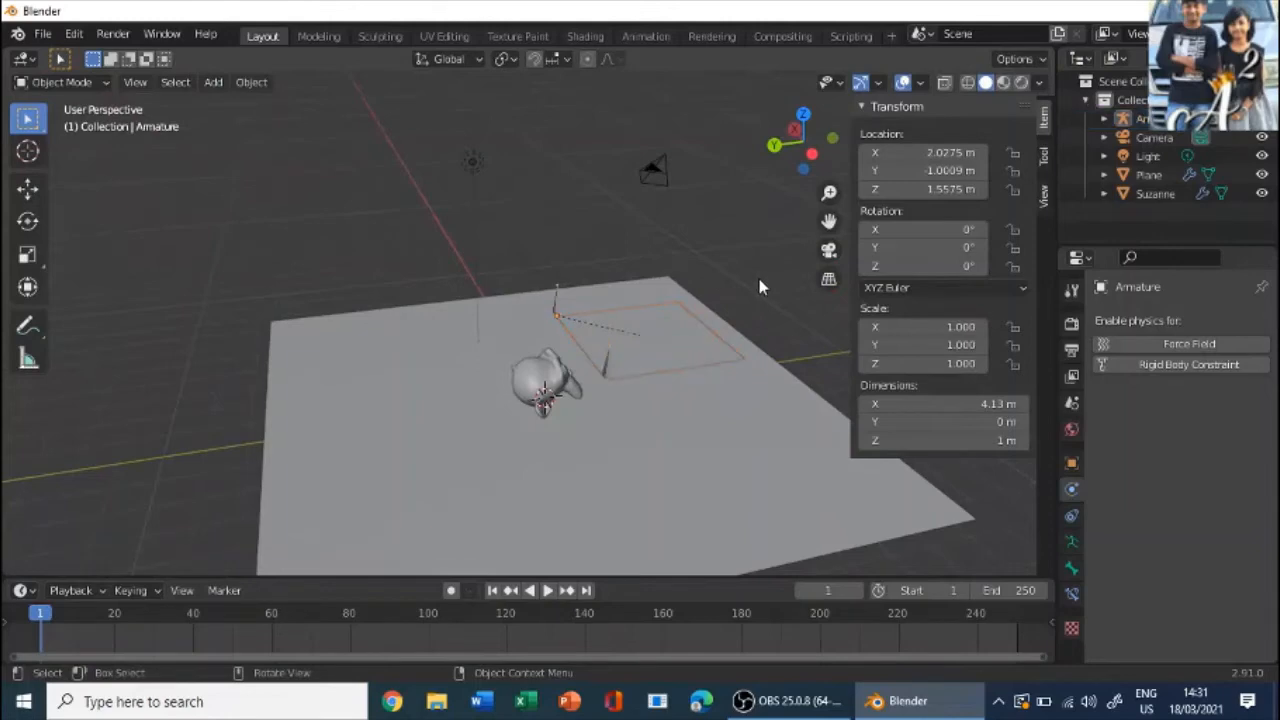
pyautogui.moveTo(760, 283); pyautogui.dragTo(694, 276, button='middle')
pyautogui.press('space')
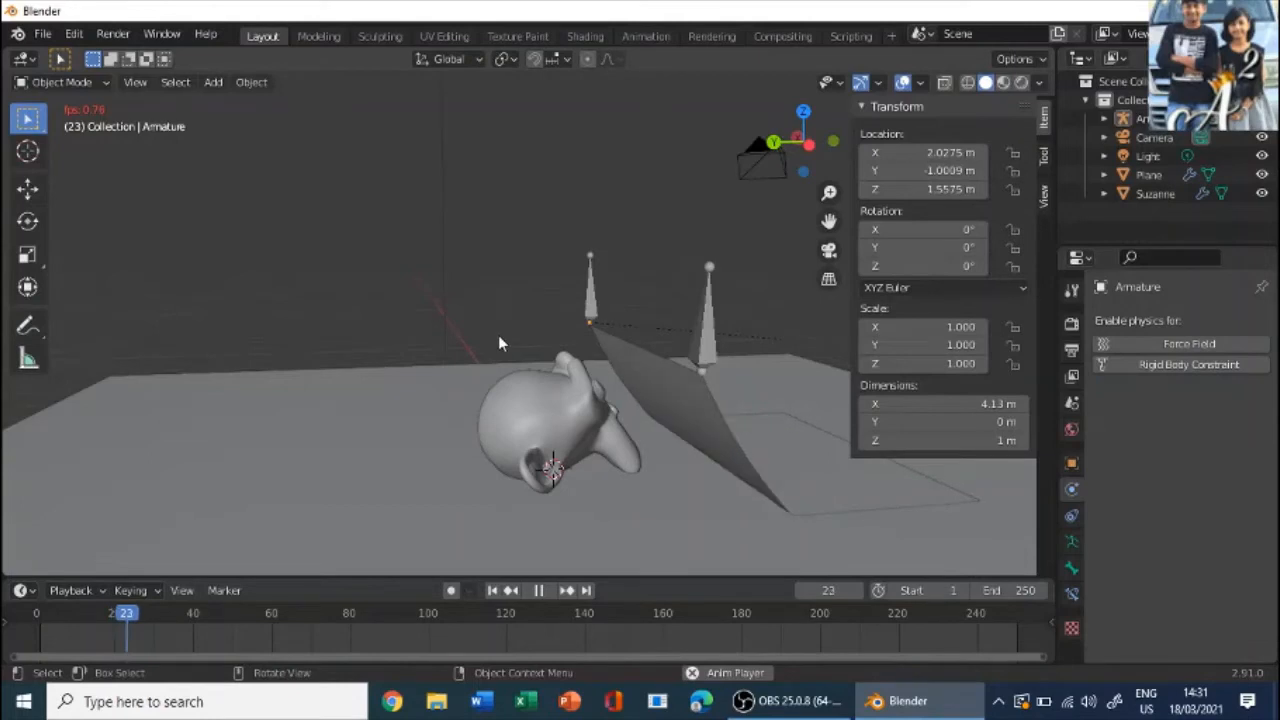
pyautogui.click(541, 591)
pyautogui.moveTo(570, 462); pyautogui.dragTo(671, 425, button='middle')
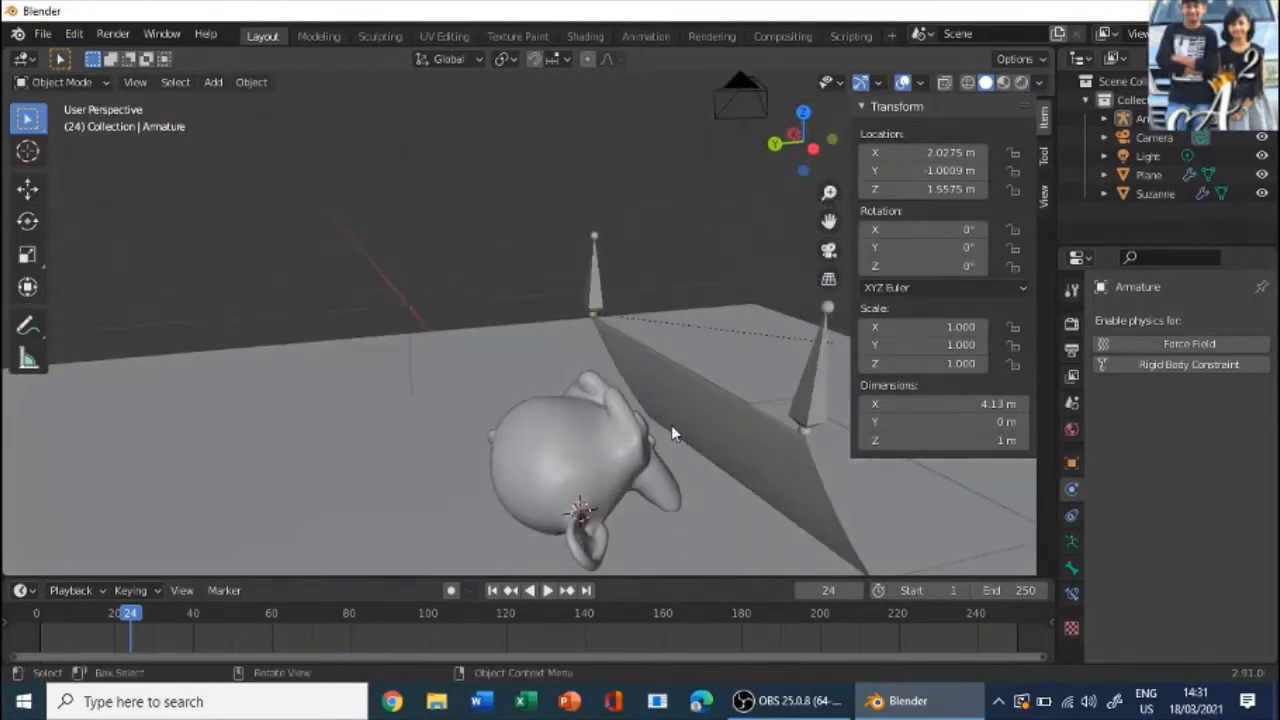
pyautogui.moveTo(686, 363); pyautogui.dragTo(482, 358, button='middle')
pyautogui.moveTo(630, 378); pyautogui.dragTo(668, 378, button='middle')
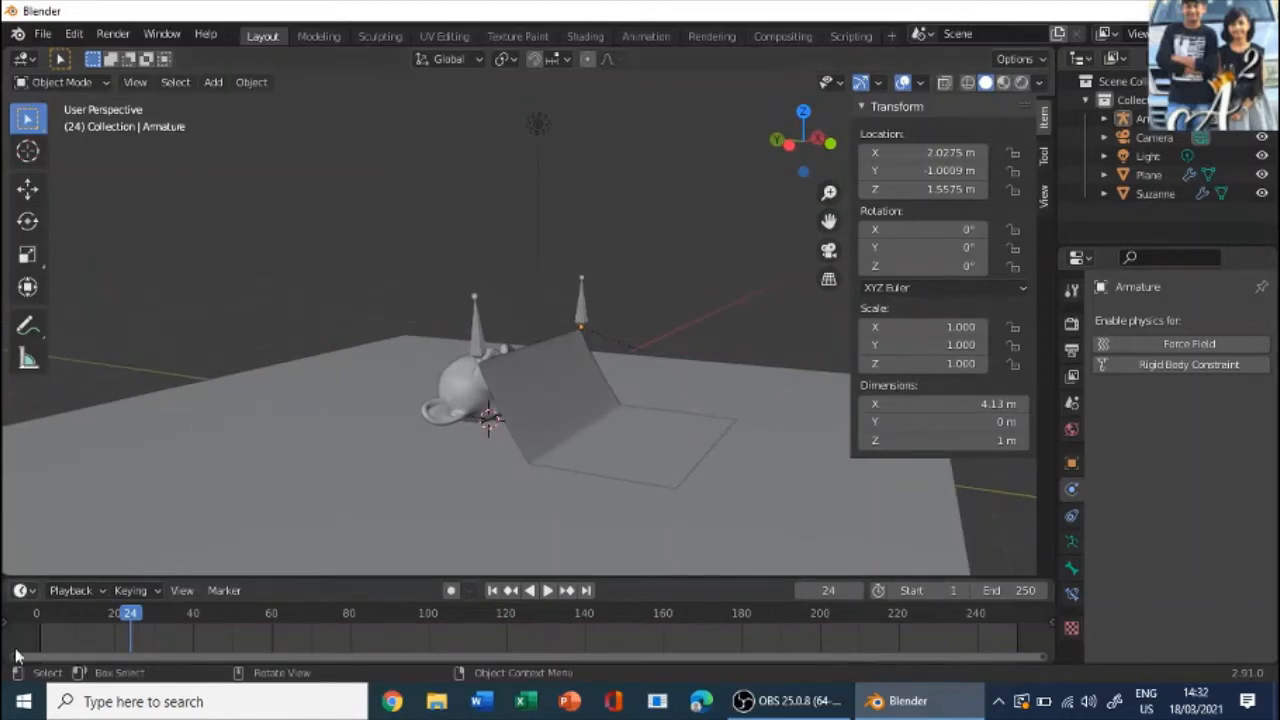
# - Continue the simulation to frame 35 and keyframe the armature's location and rotation there
pyautogui.press('space')
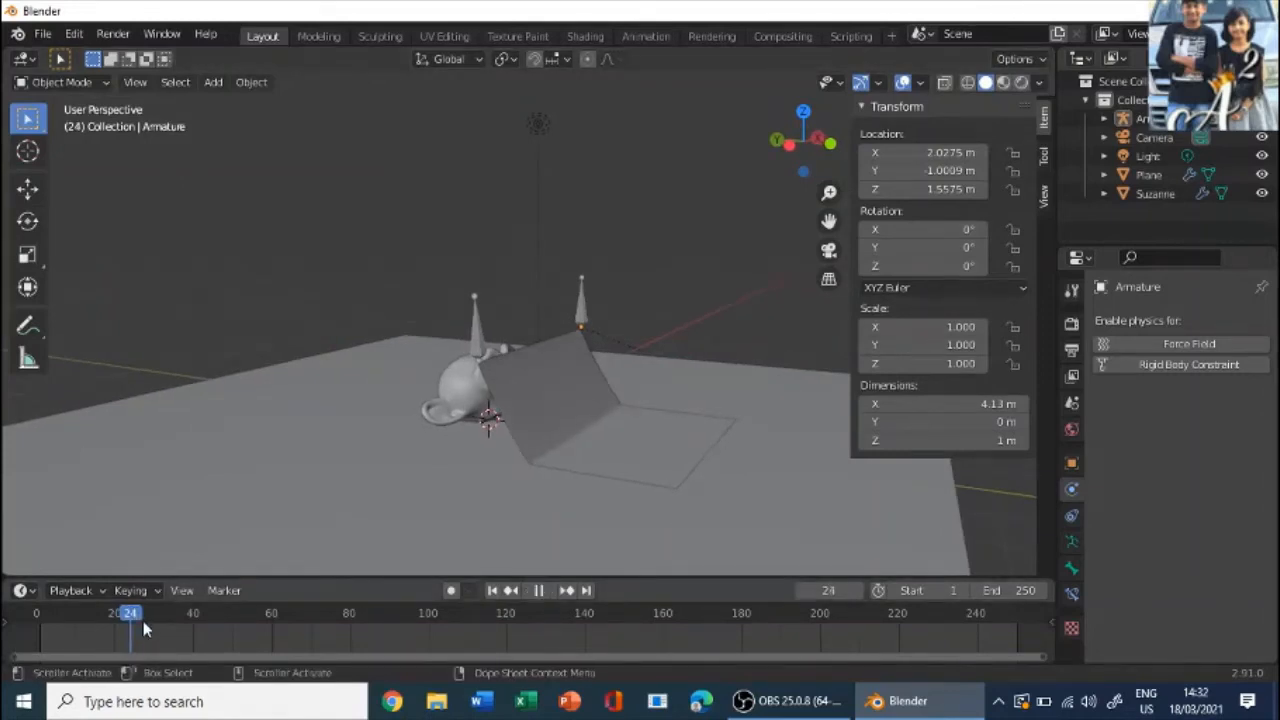
pyautogui.press('space')
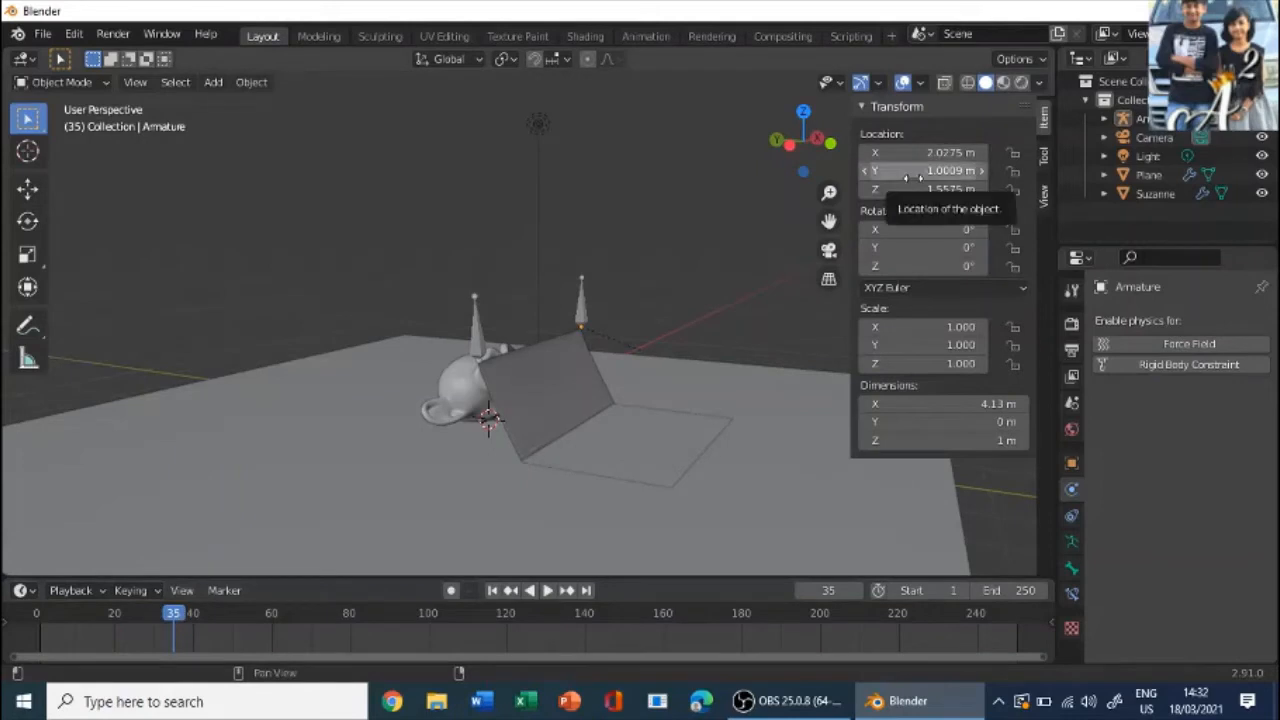
pyautogui.press('i')
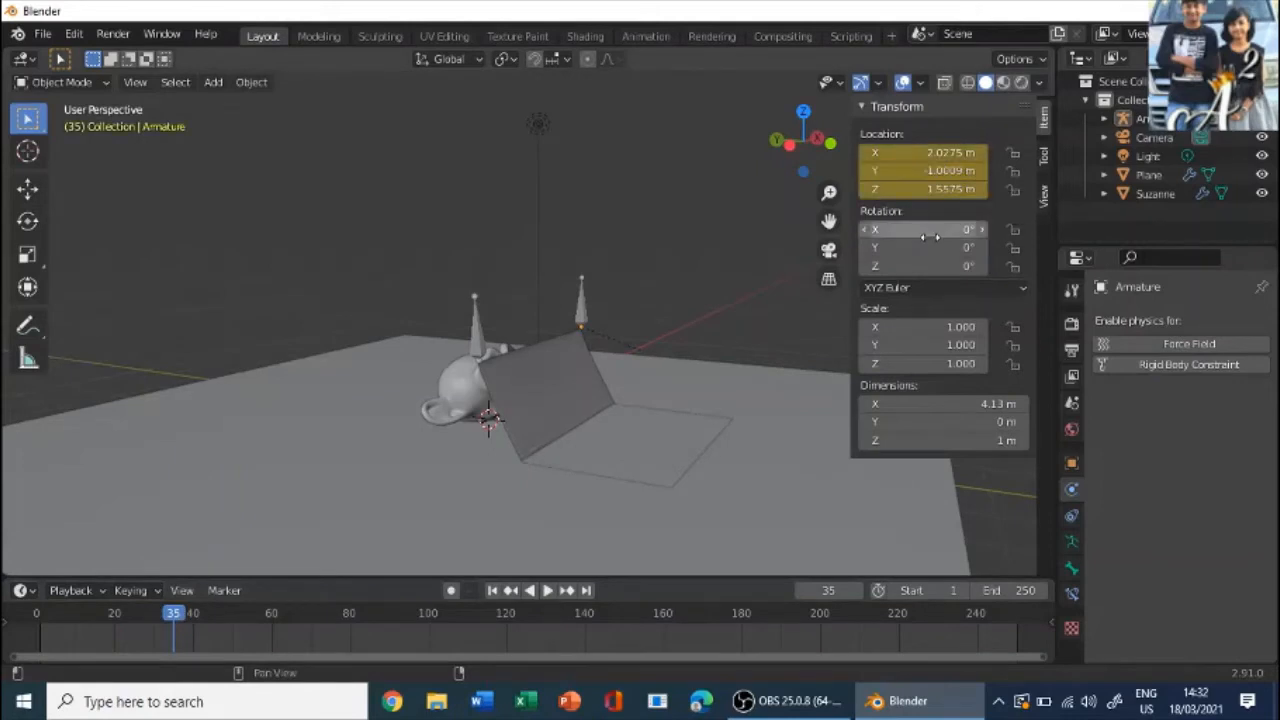
pyautogui.press('i')
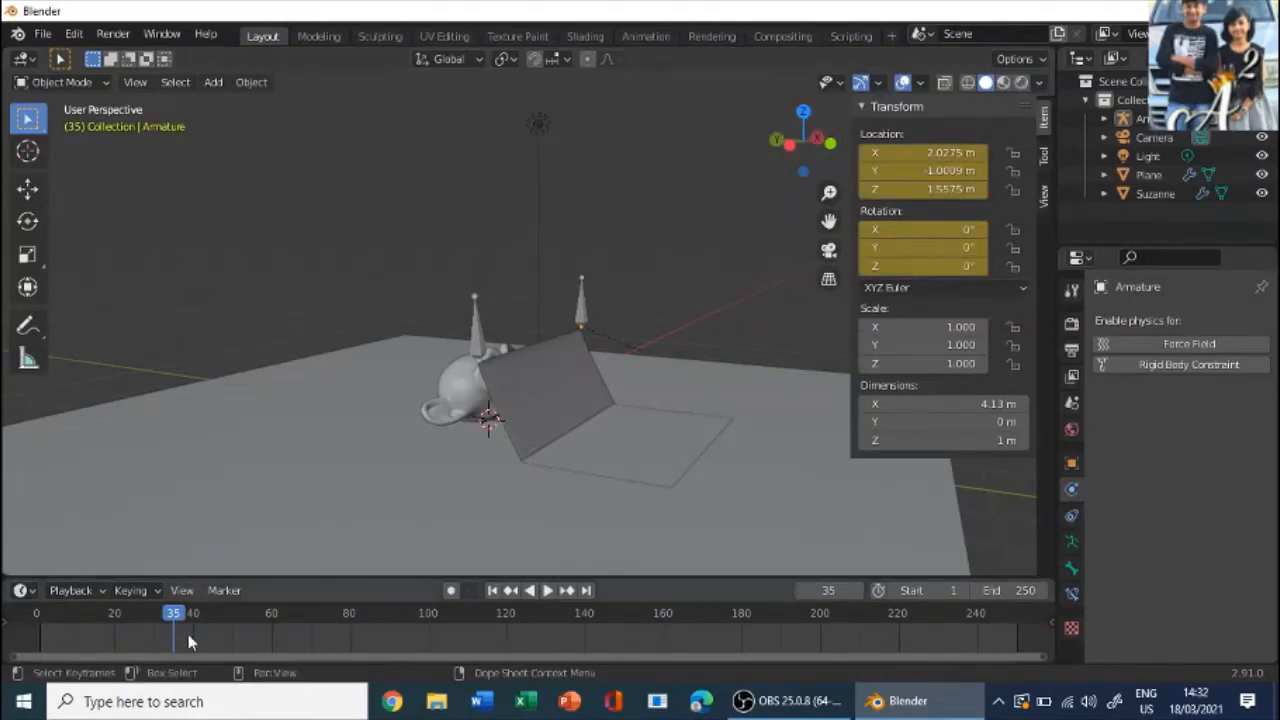
# - Select the cloth plane and keyframe its location and rotation at frame 35
pyautogui.click(566, 393)
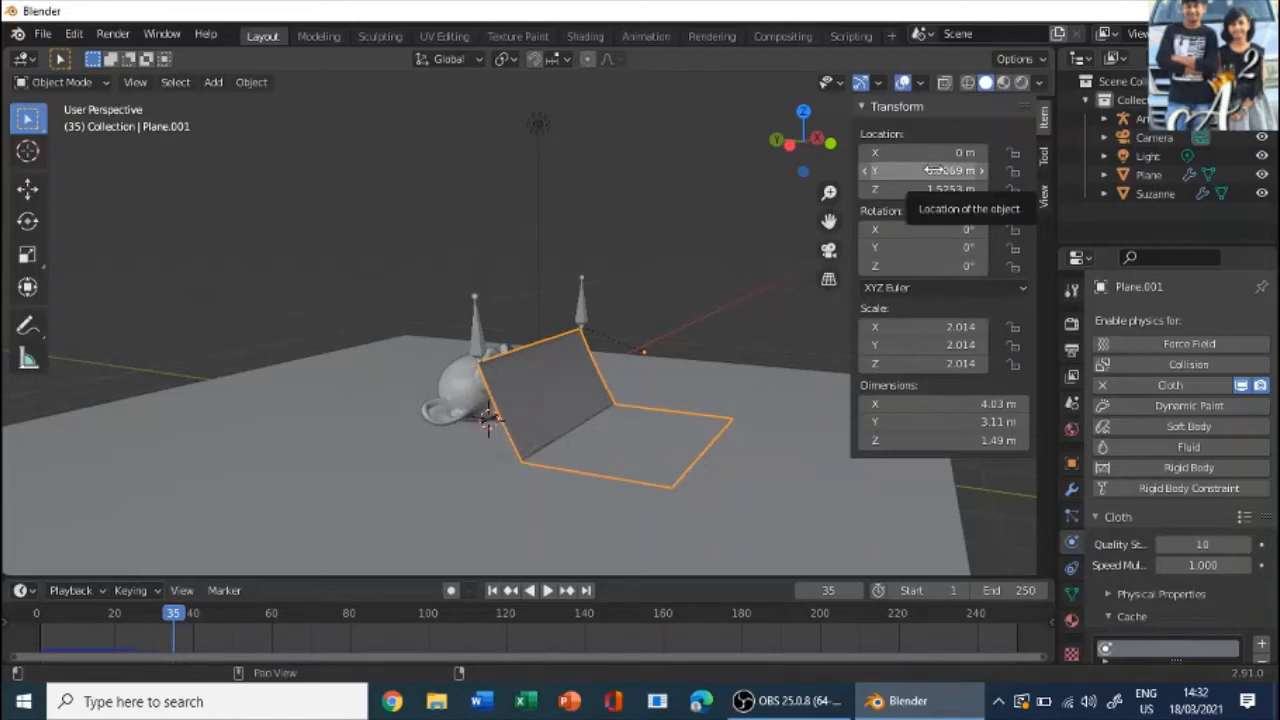
pyautogui.press('i')
pyautogui.press('i')
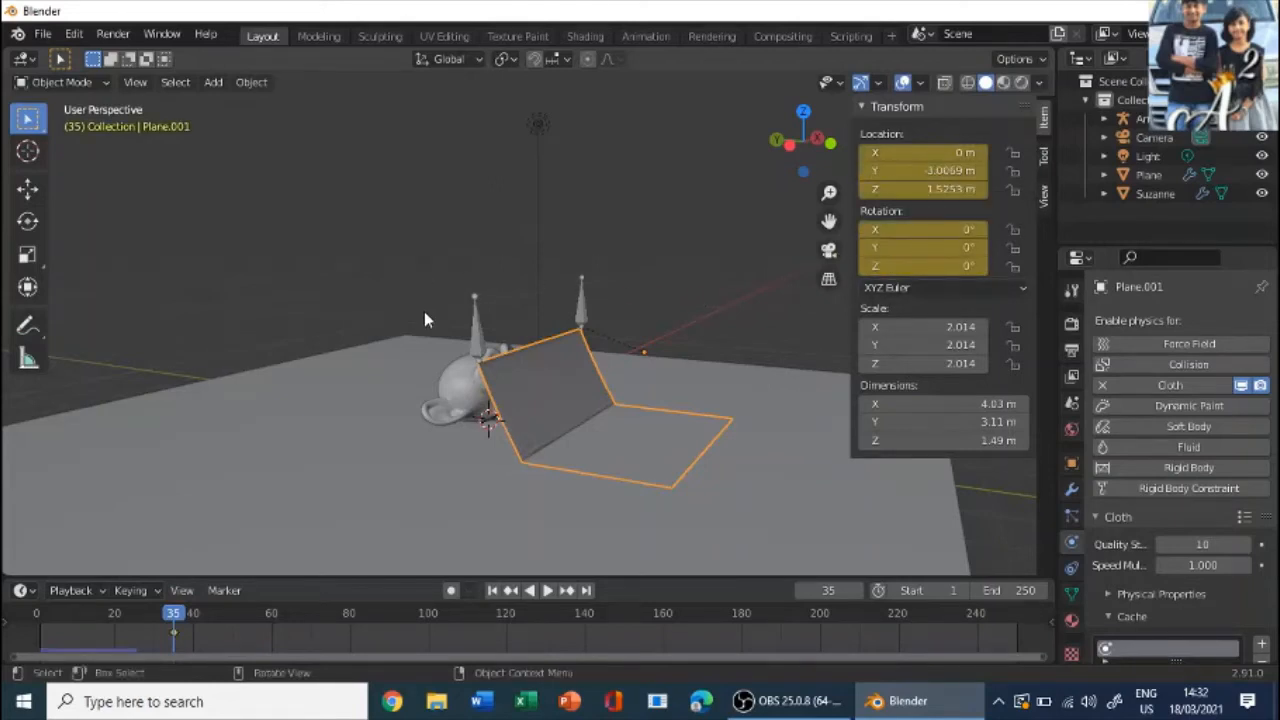
# - Select the armature and advance the simulation to frame 170 on the timeline
pyautogui.click(472, 337)
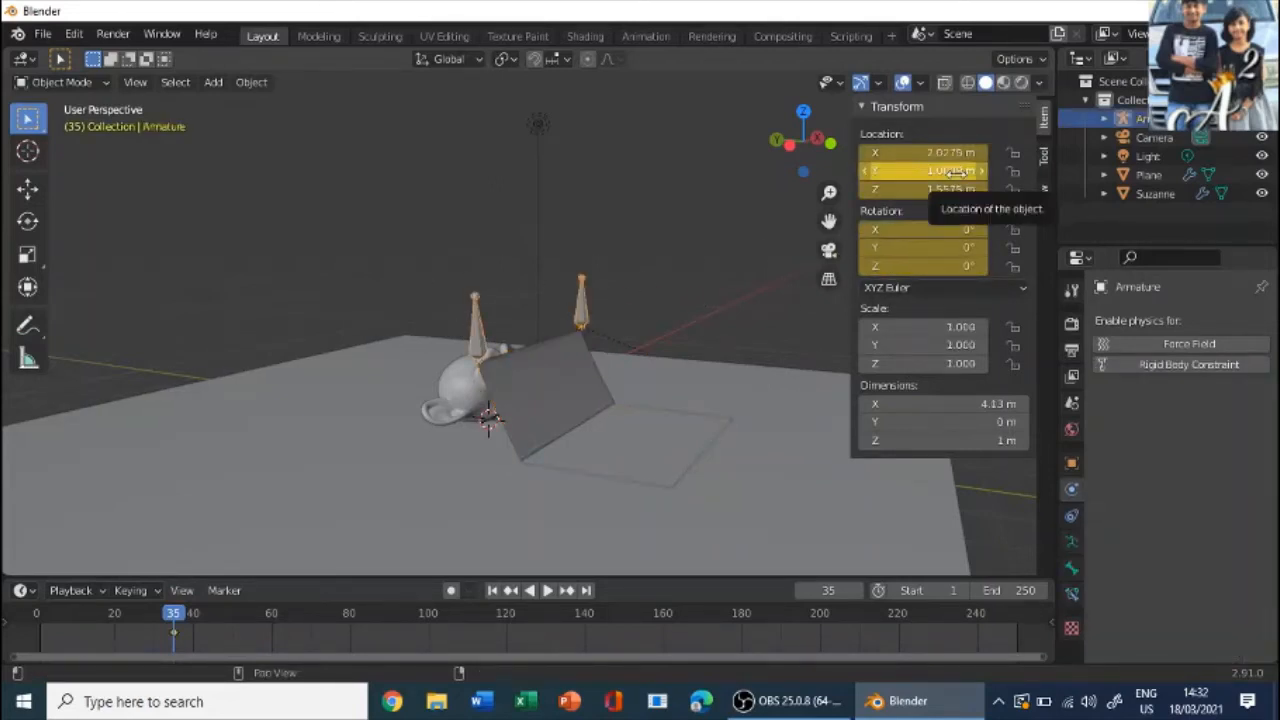
pyautogui.scroll(5, 528, 158)
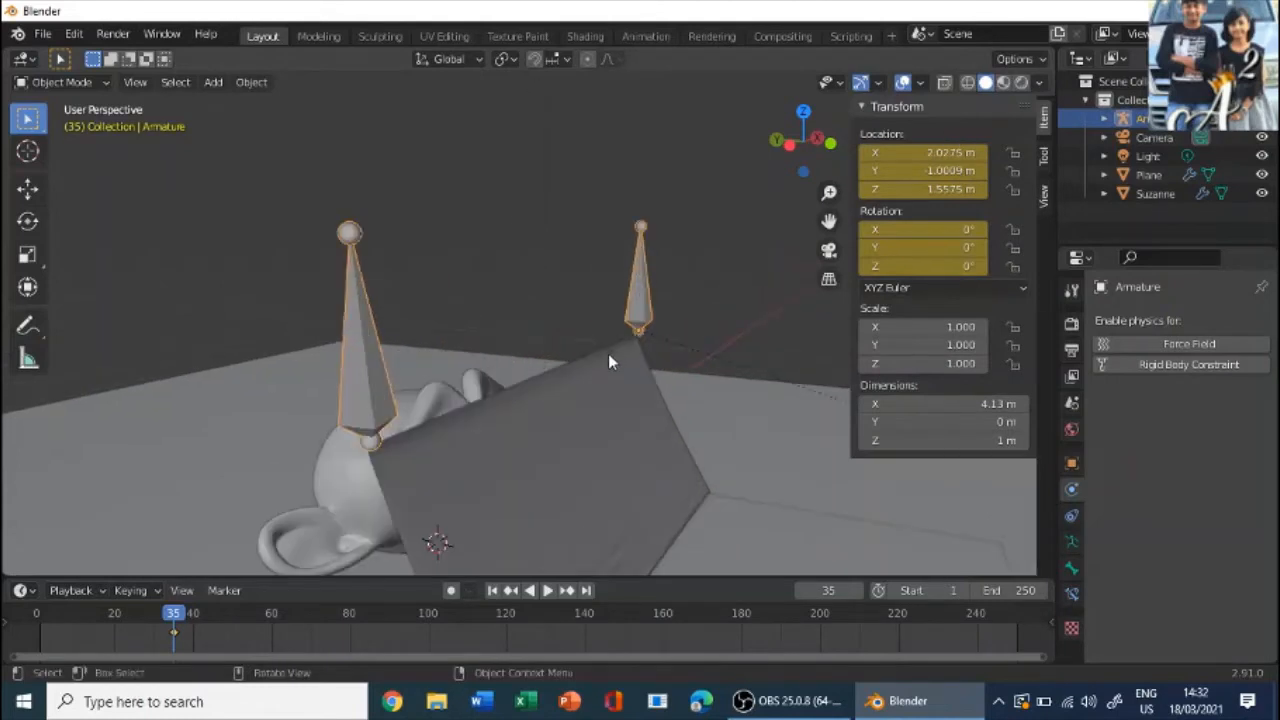
pyautogui.moveTo(608, 353); pyautogui.dragTo(702, 401, button='middle')
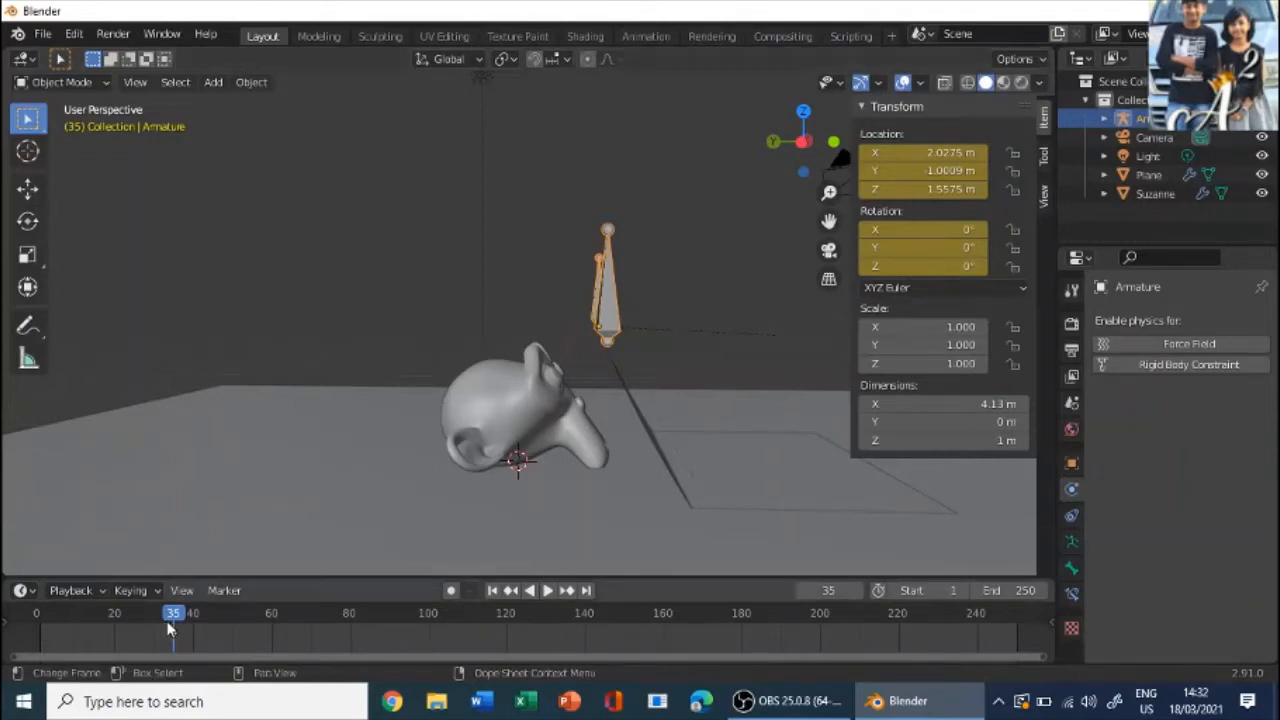
pyautogui.press('space')
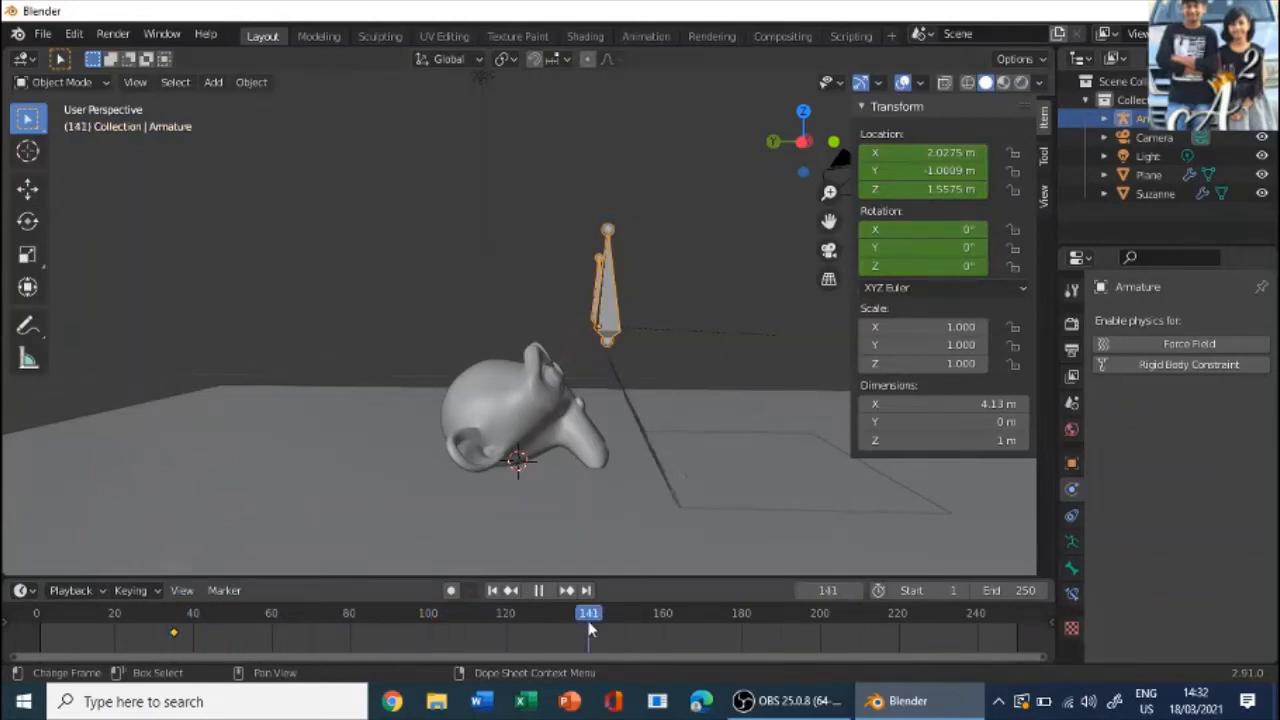
pyautogui.moveTo(589, 628); pyautogui.dragTo(587, 627)
pyautogui.click(664, 626)
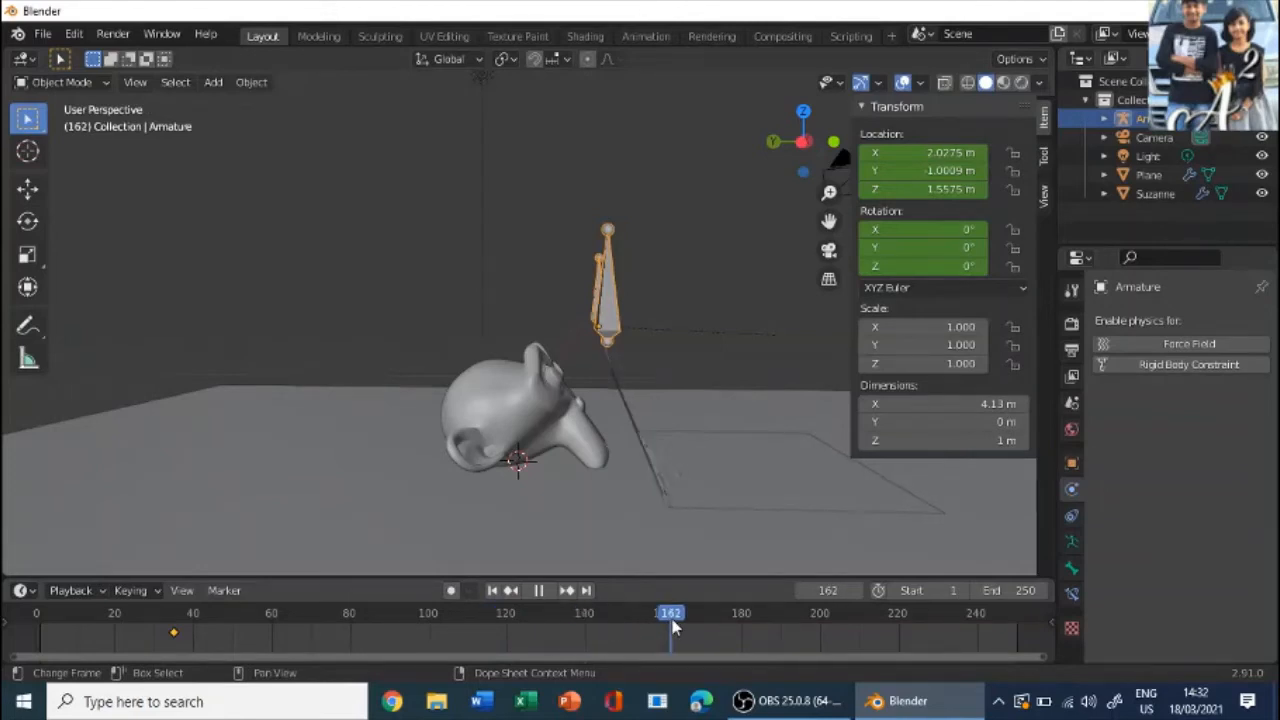
pyautogui.moveTo(664, 619); pyautogui.dragTo(656, 602)
pyautogui.press('space')
pyautogui.click(706, 630)
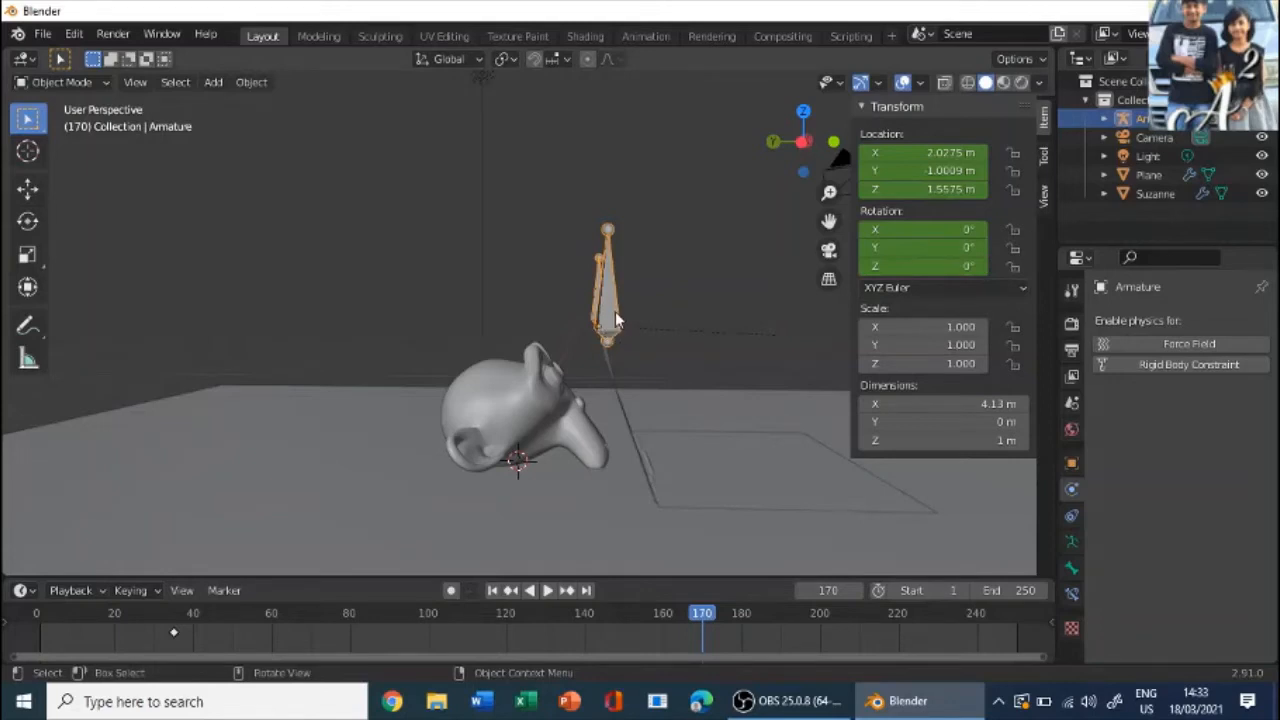
# - Move the armature about 5.33 m along the Y axis past the monkey head and keyframe its location and rotation at frame 170
pyautogui.press('g')
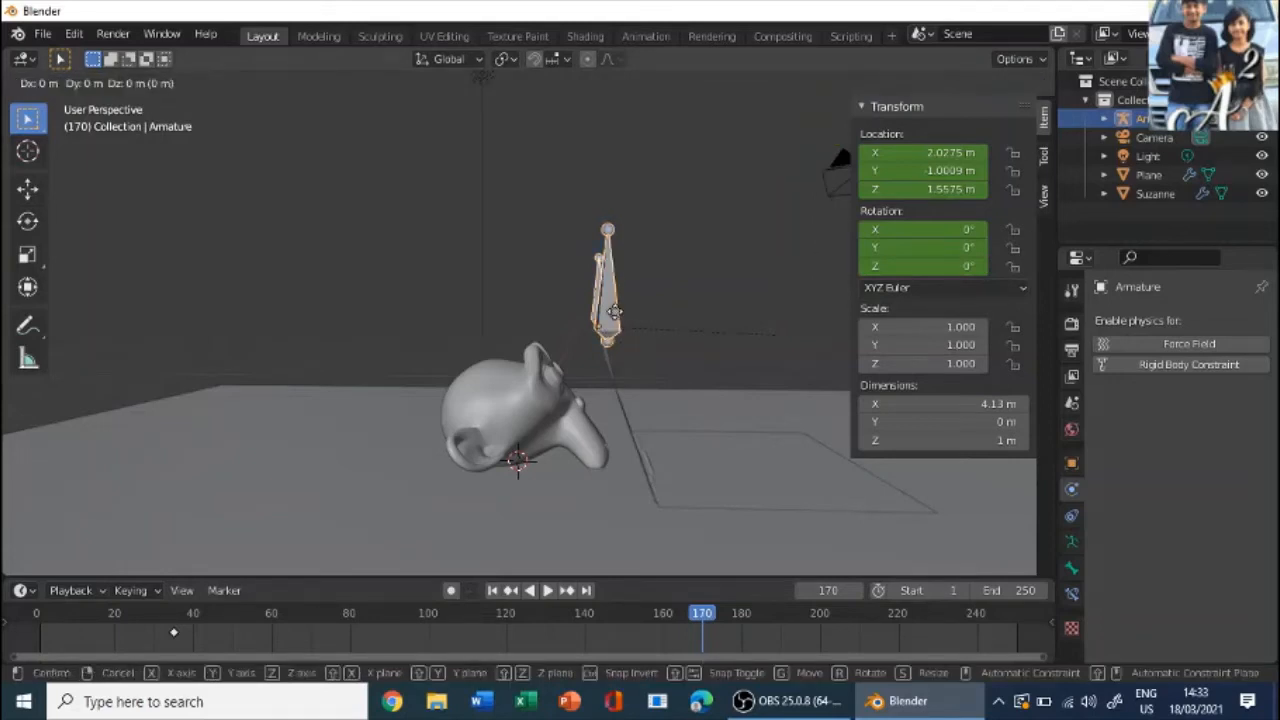
pyautogui.press('y')
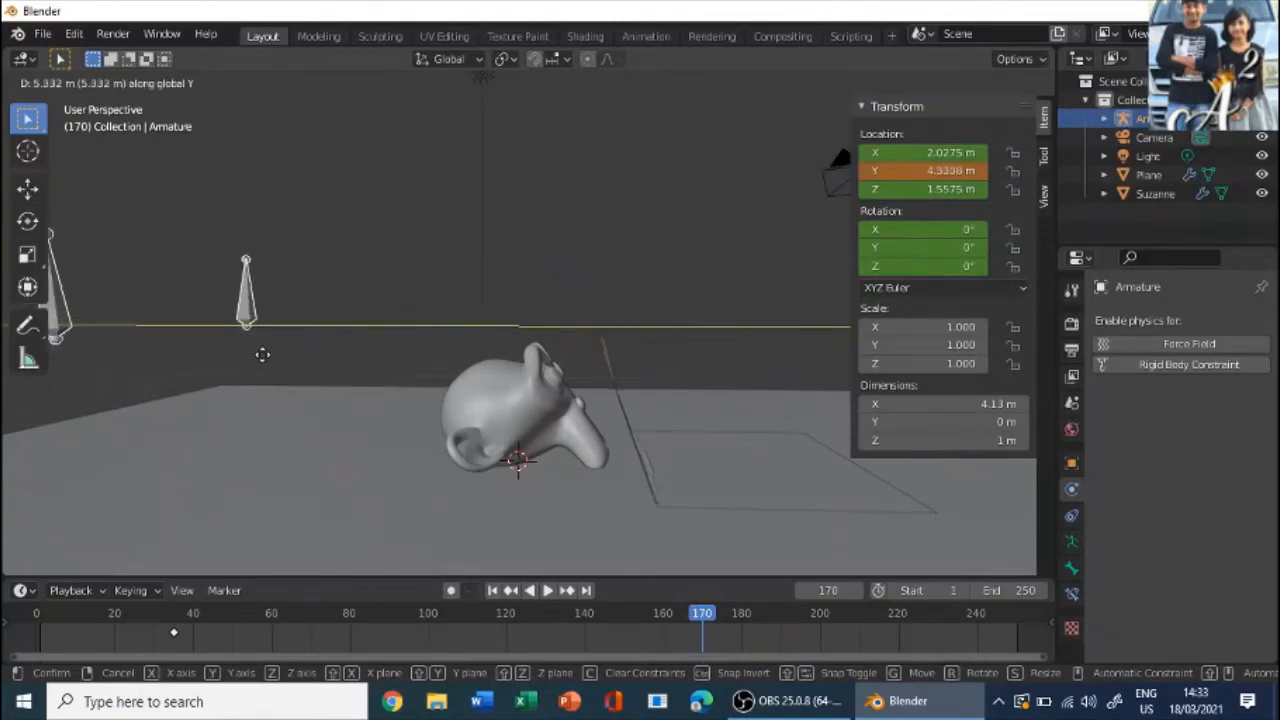
pyautogui.click(262, 363)
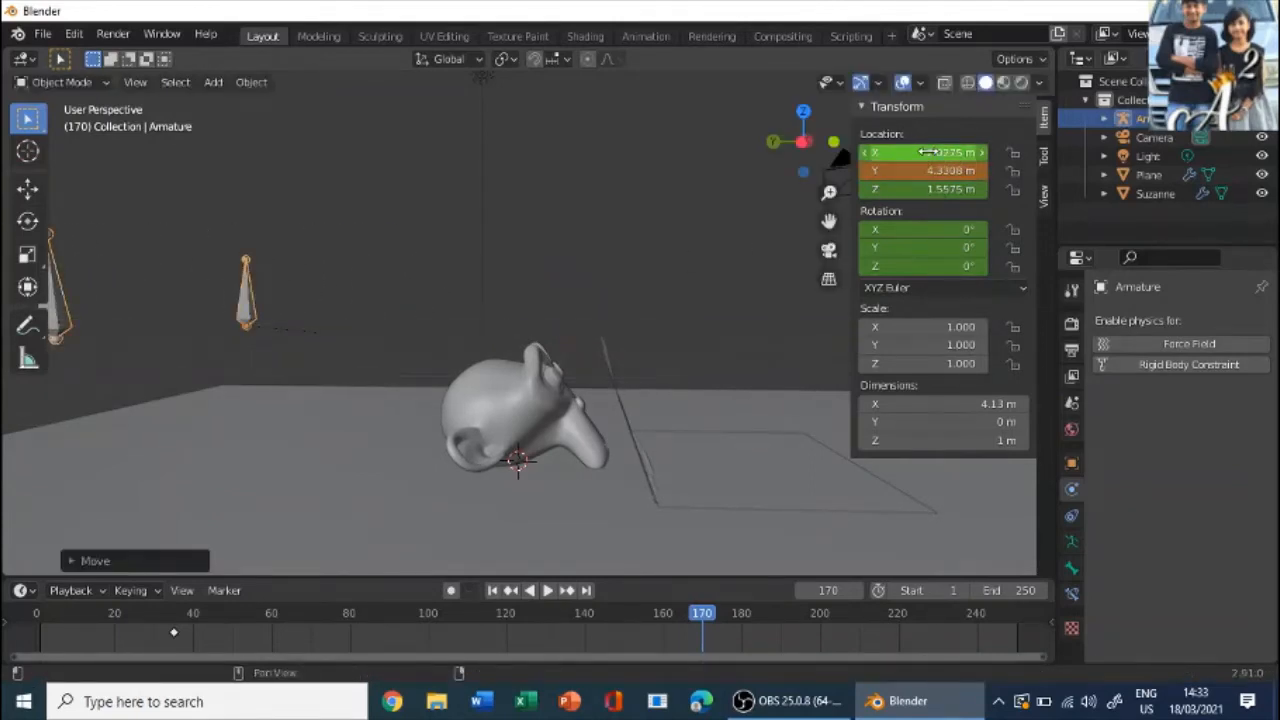
pyautogui.press('i')
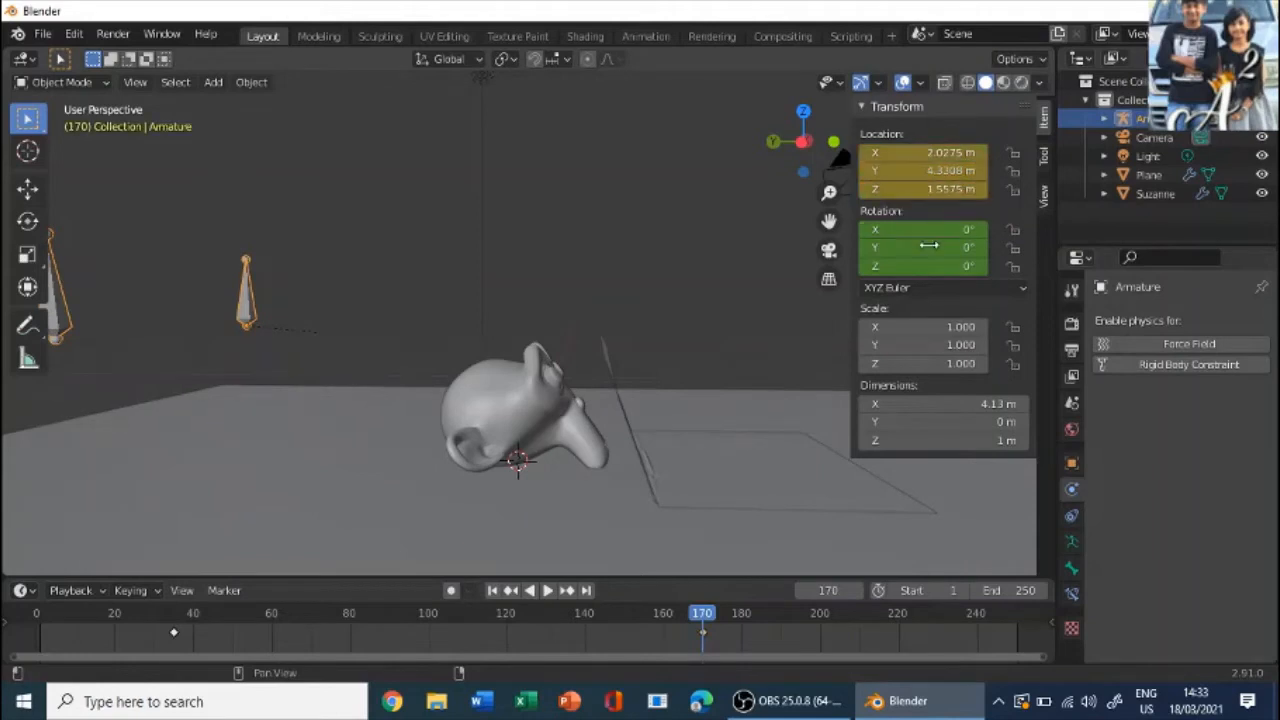
pyautogui.press('i')
# - Return the timeline to frame 0
pyautogui.moveTo(712, 228); pyautogui.dragTo(678, 350, button='middle')
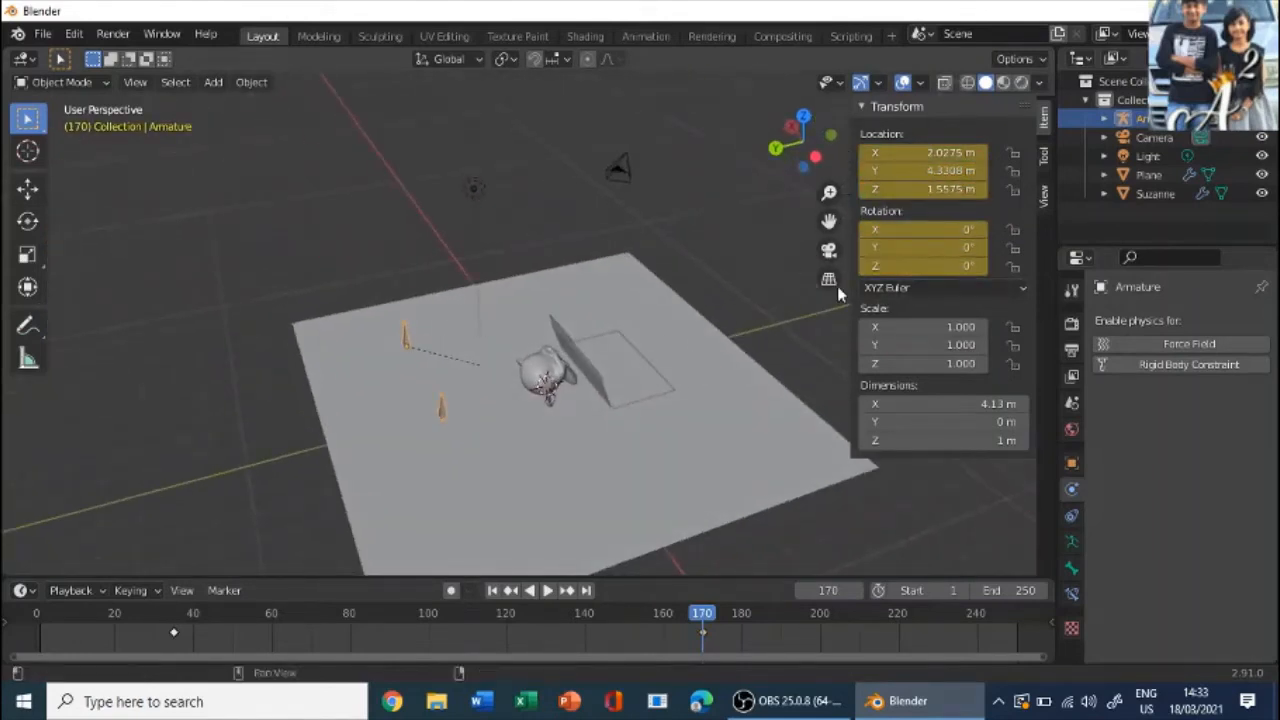
pyautogui.scroll(-2, 745, 545)
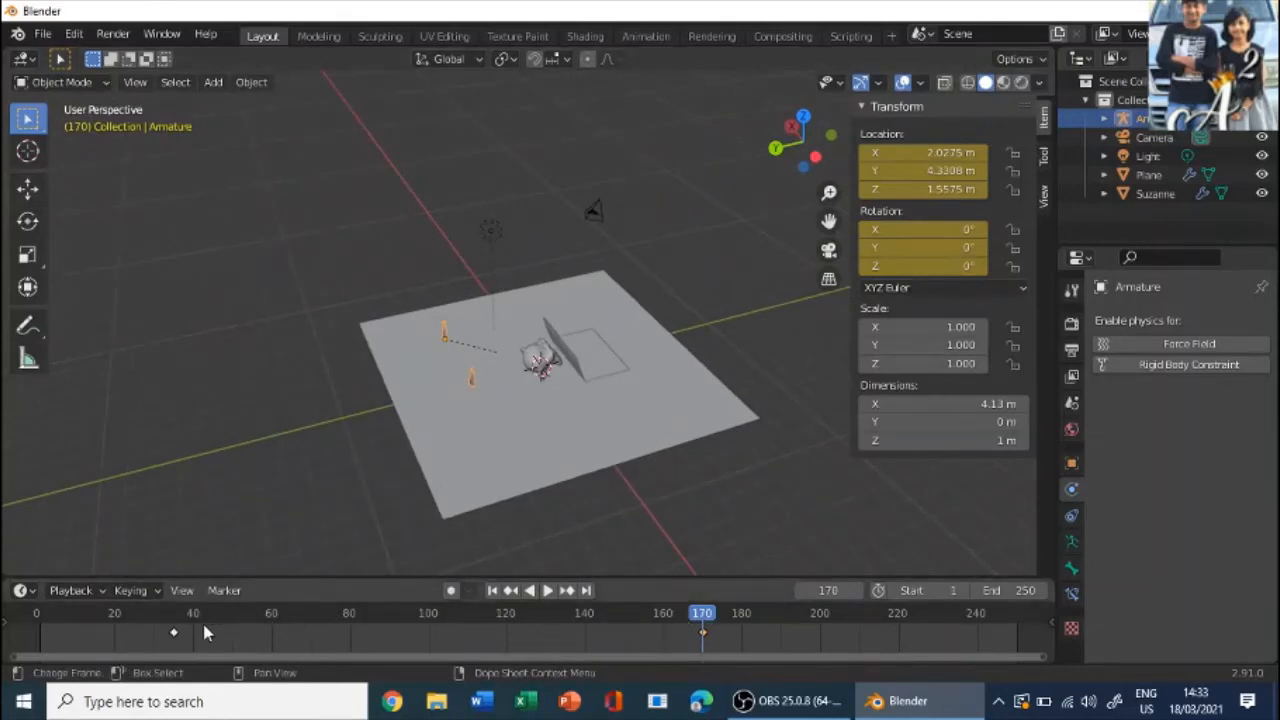
pyautogui.press('space')
pyautogui.moveTo(199, 621); pyautogui.dragTo(36, 626)
pyautogui.press('space')
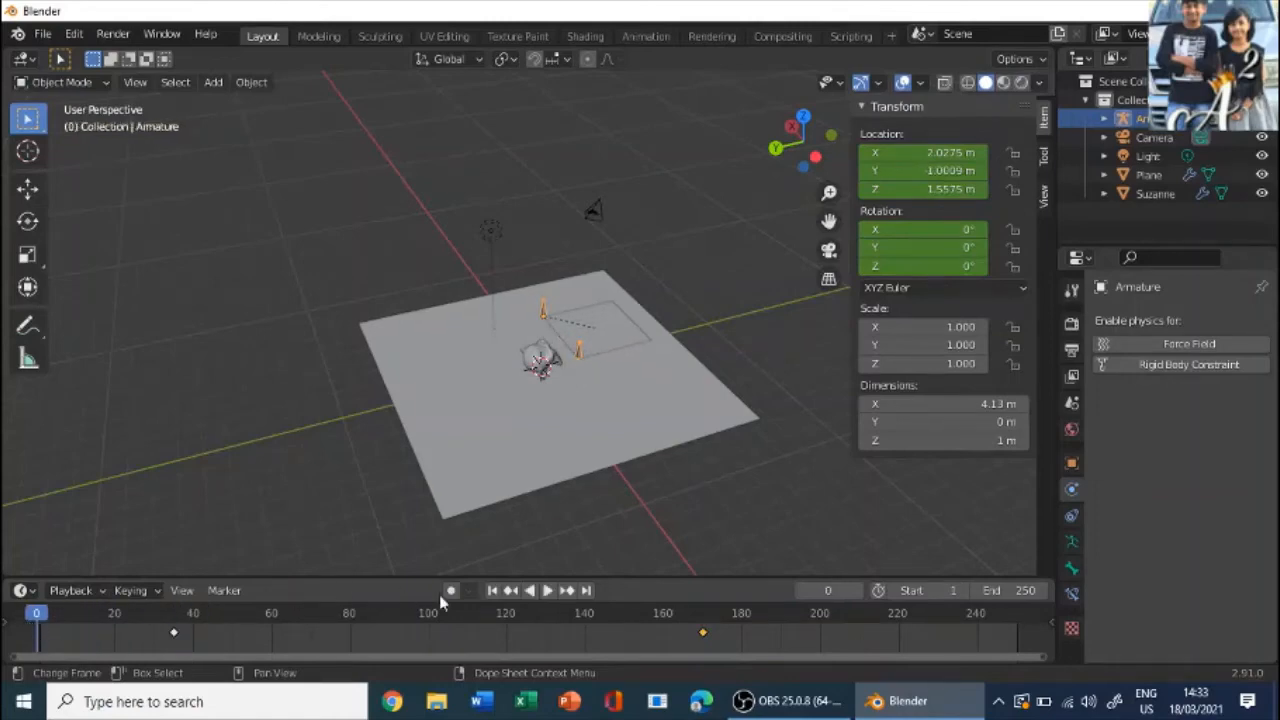
# - Look through the camera and fly it to about X -0.12 m, Y -10.06 m, Z 2.10 m, framing the monkey's face, cloth and both bones
pyautogui.moveTo(833, 434); pyautogui.dragTo(560, 388, button='middle')
pyautogui.scroll(4, 560, 388)
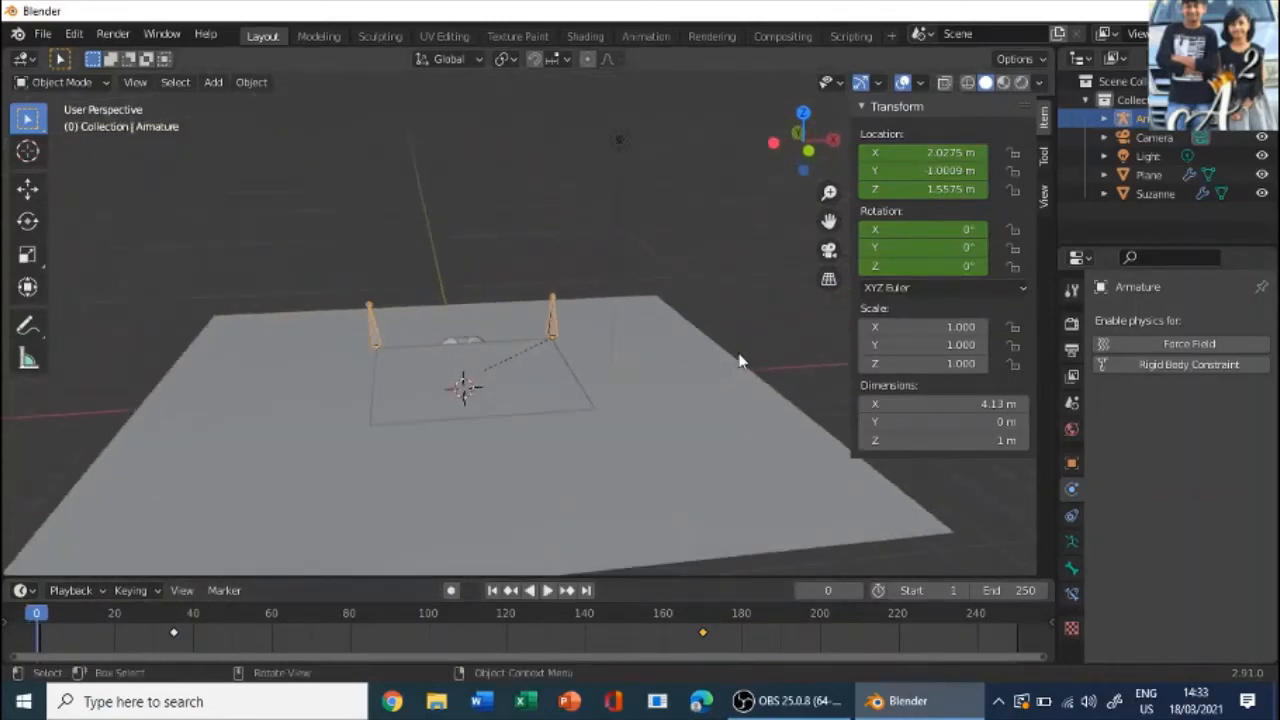
pyautogui.press('KP_0')
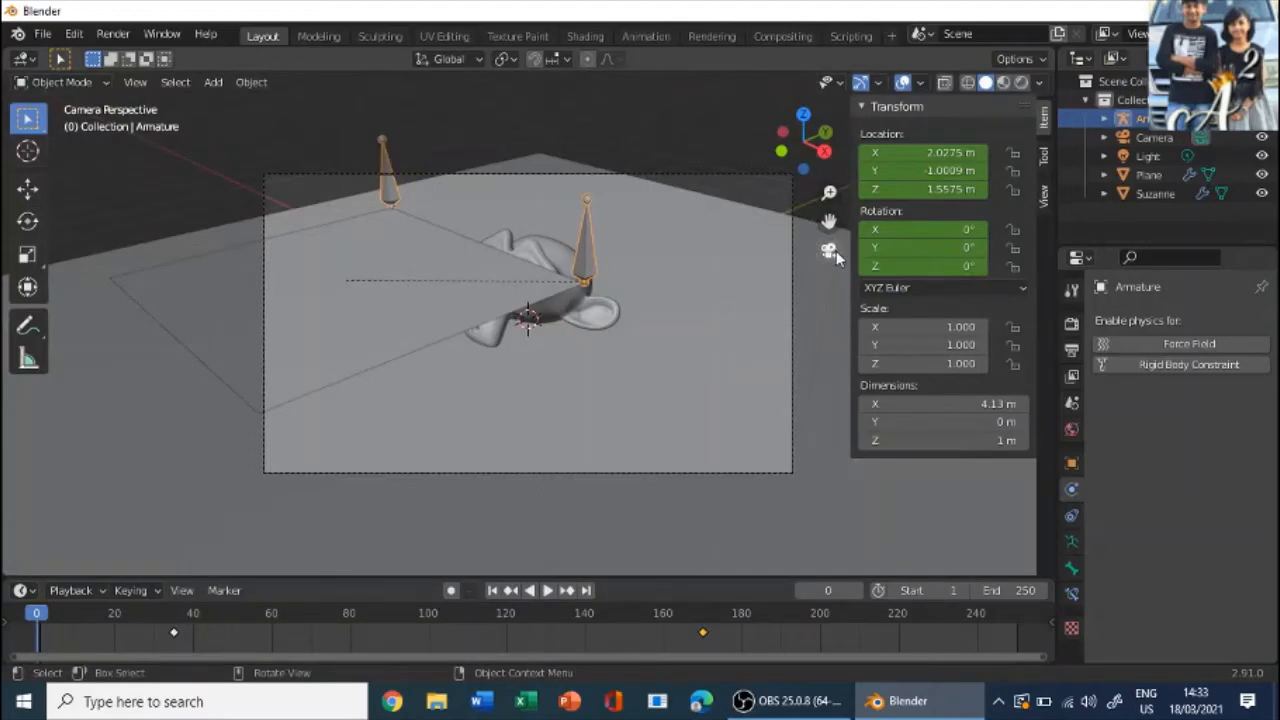
pyautogui.hotkey('shift', '`')
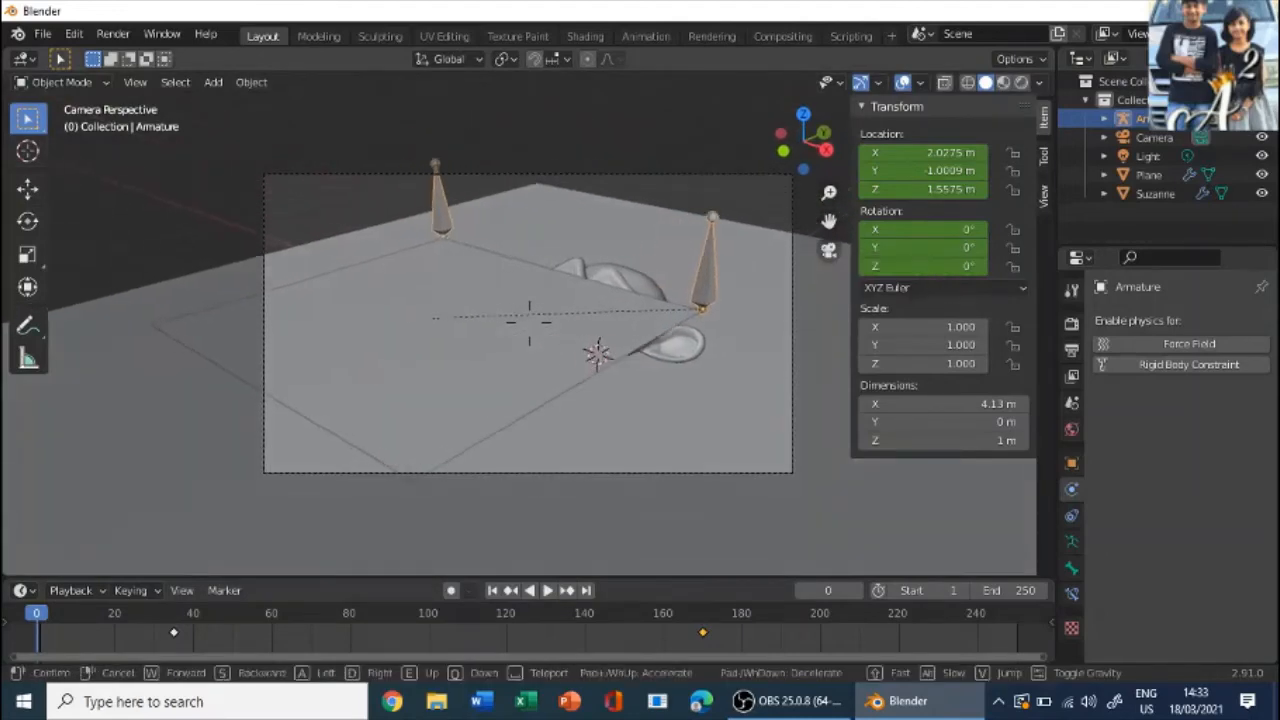
pyautogui.press('w')
pyautogui.press('a')
pyautogui.press('s')
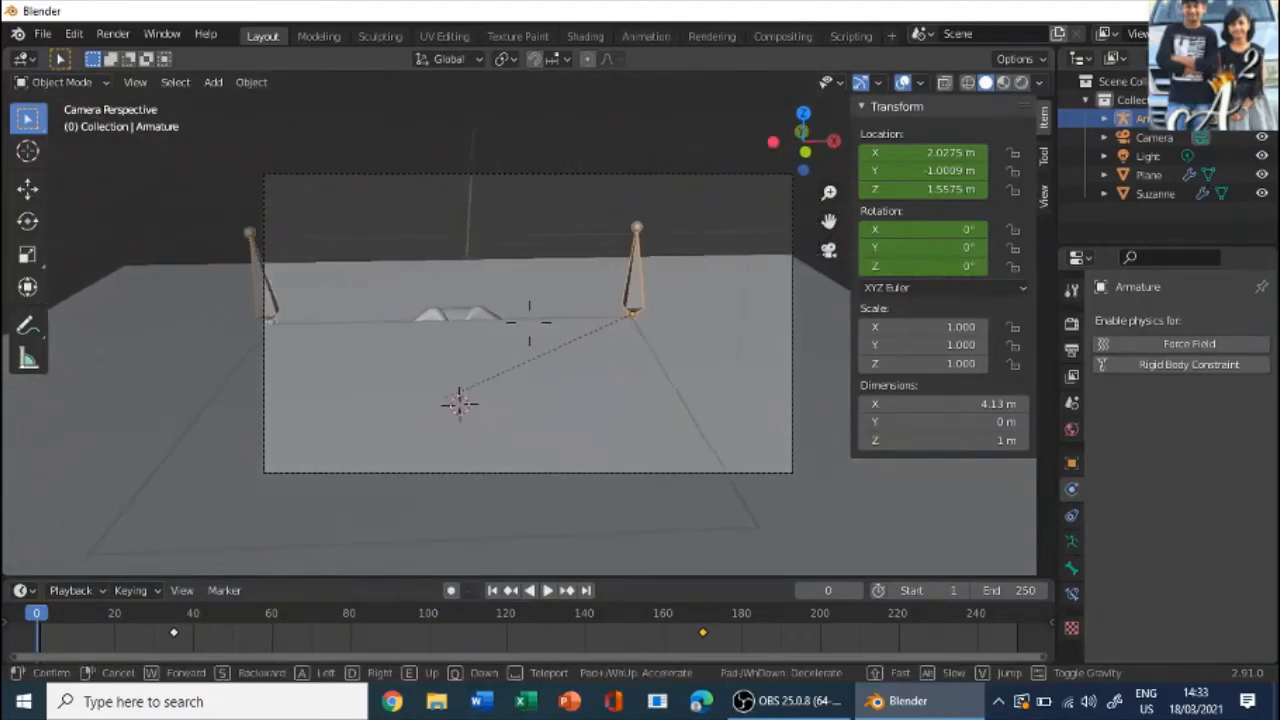
pyautogui.press('a')
pyautogui.press('e')
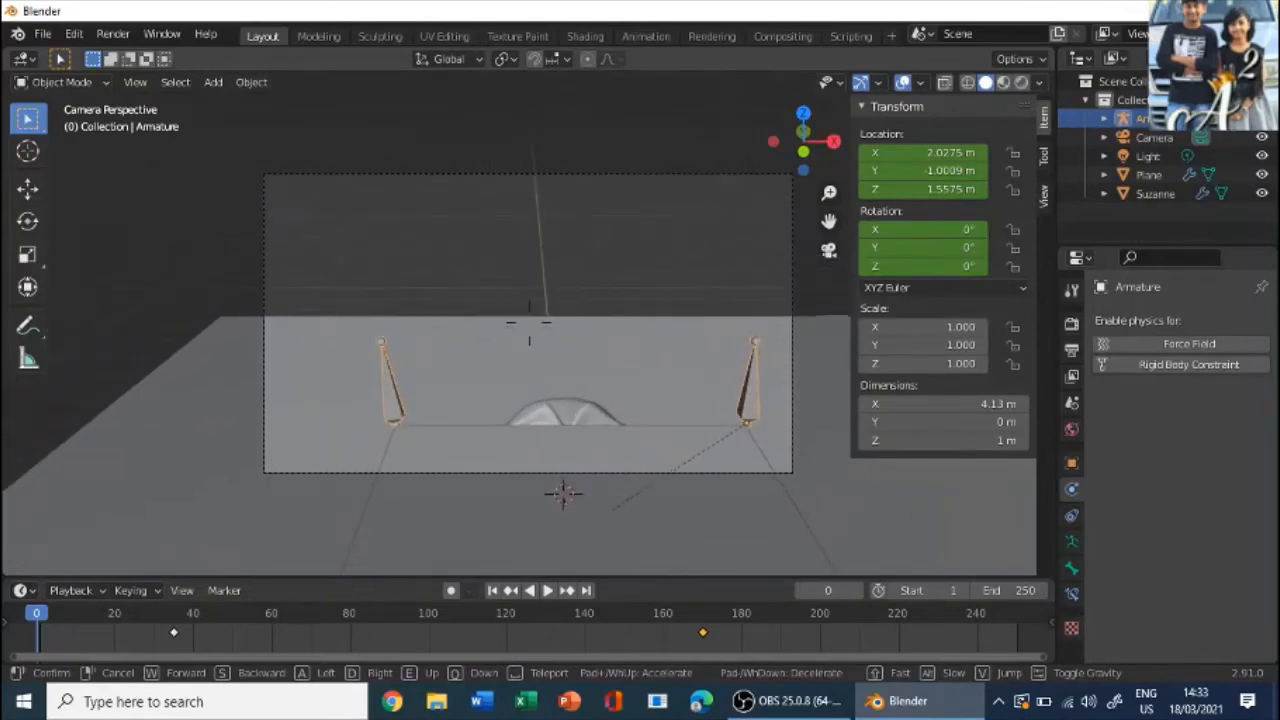
pyautogui.press('q')
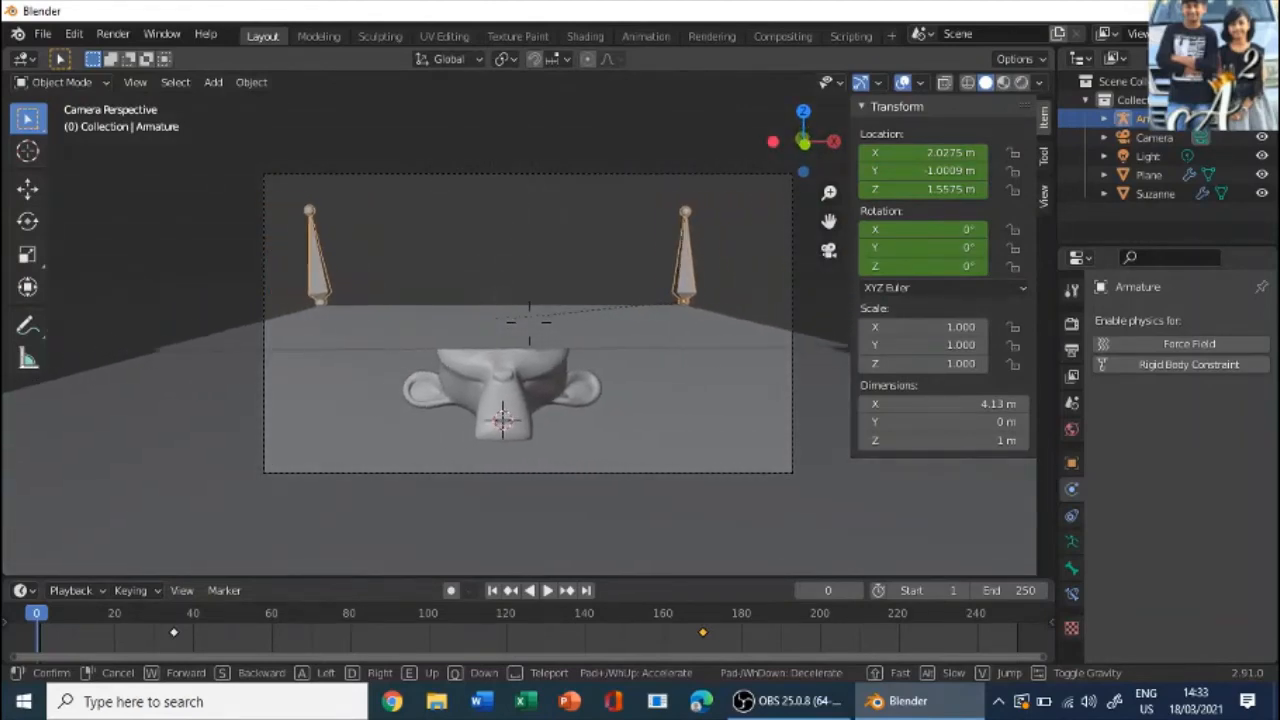
pyautogui.press('s')
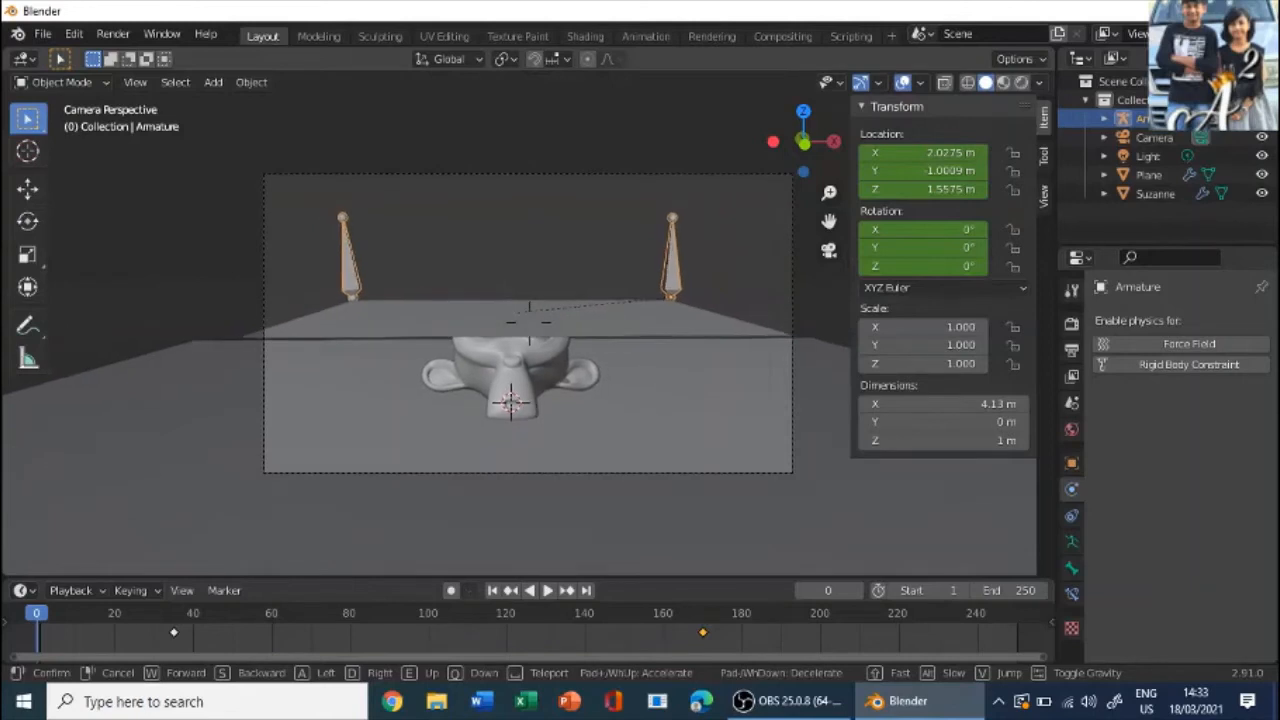
pyautogui.press('q')
pyautogui.click(529, 322)
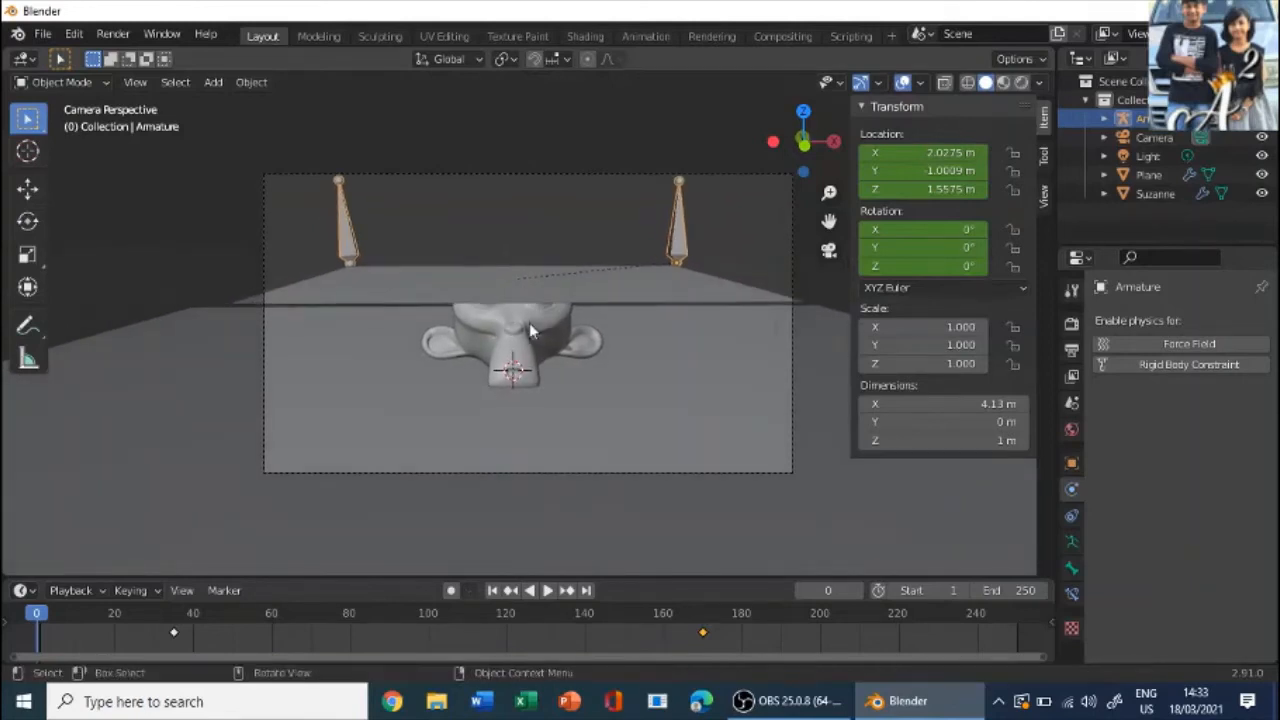
# - Select the camera by its frame in the camera view
pyautogui.click(308, 176)
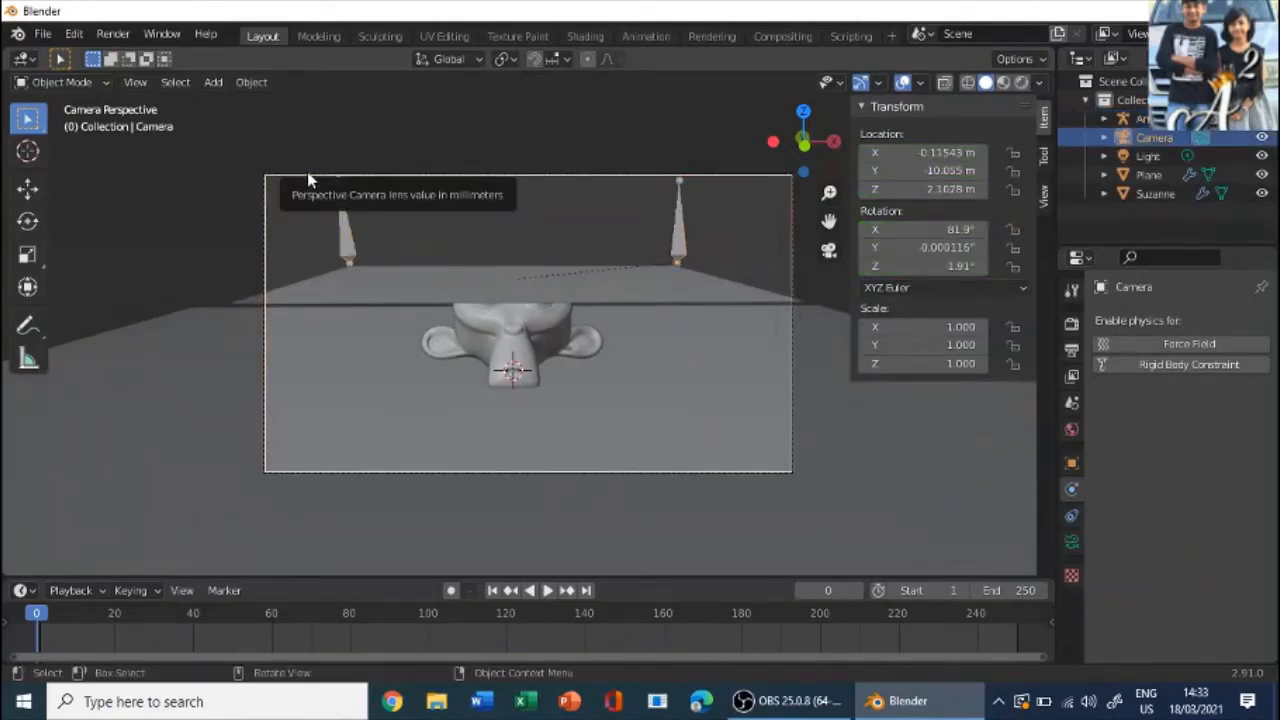
pyautogui.click(135, 82)
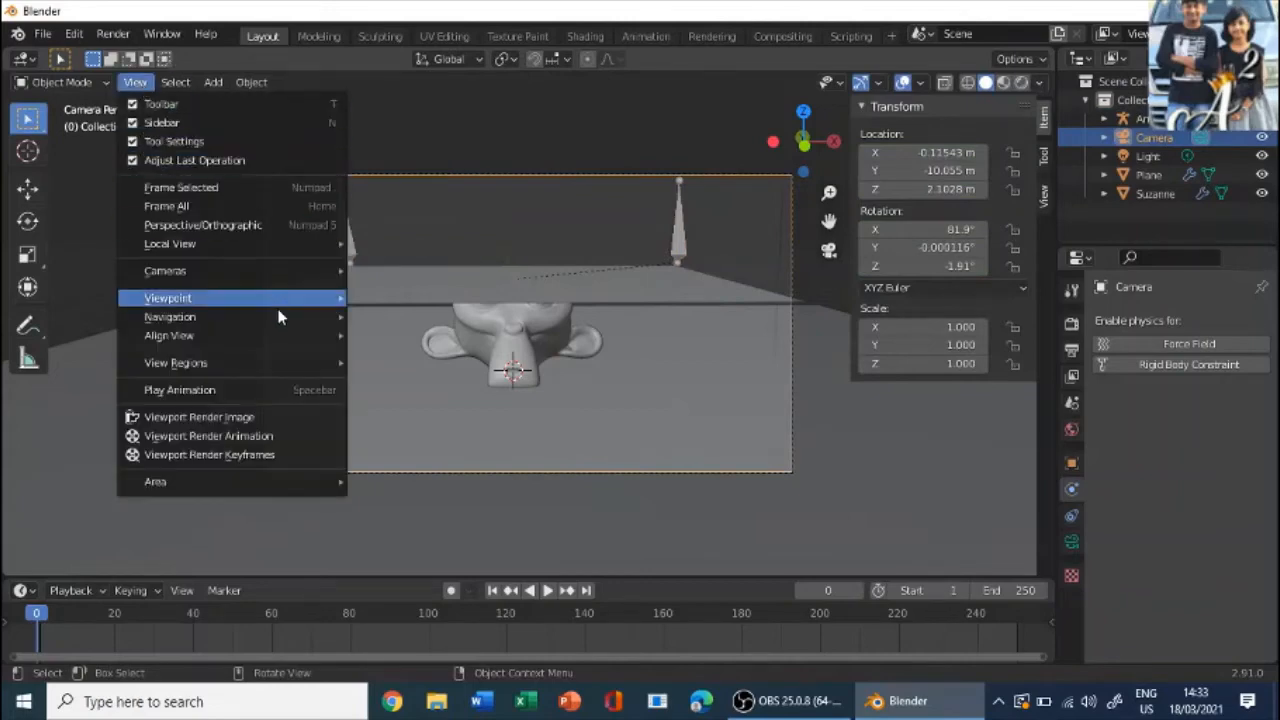
pyautogui.click(415, 557)
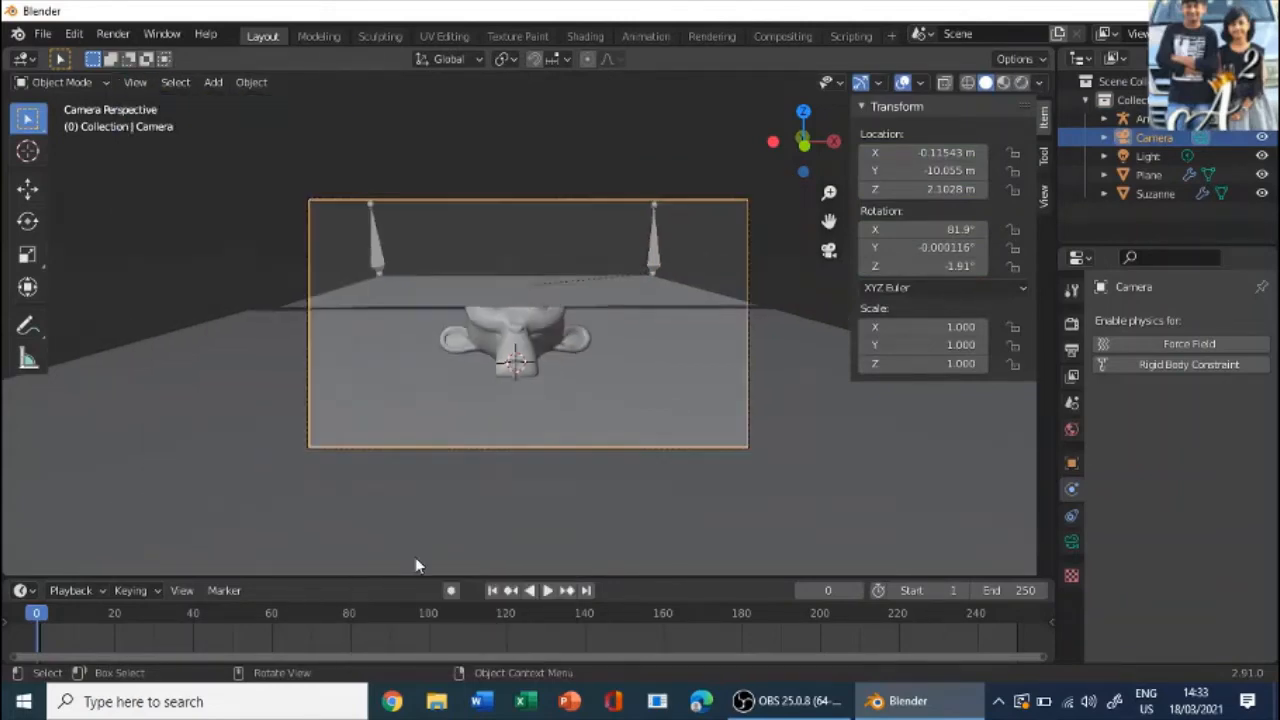
# - Deselect the camera and play the cloth simulation through the camera view from frame 0 to frame 31
pyautogui.scroll(1, 276, 313)
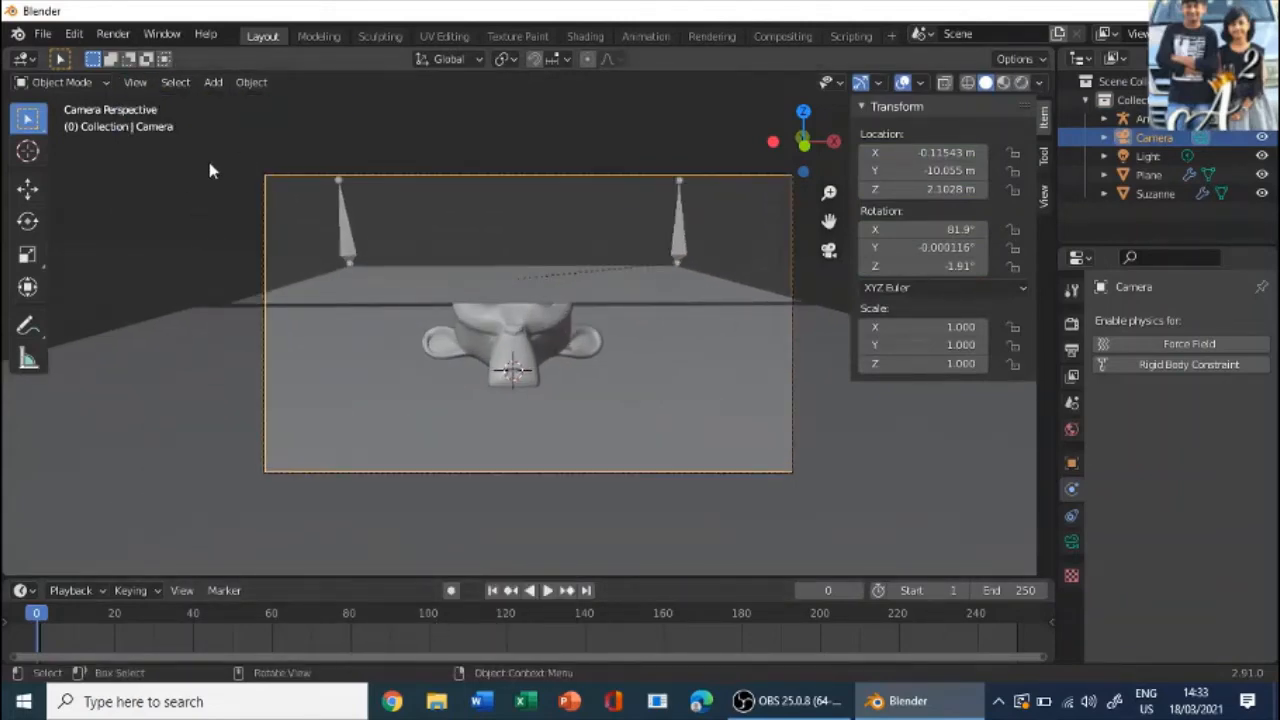
pyautogui.click(209, 170)
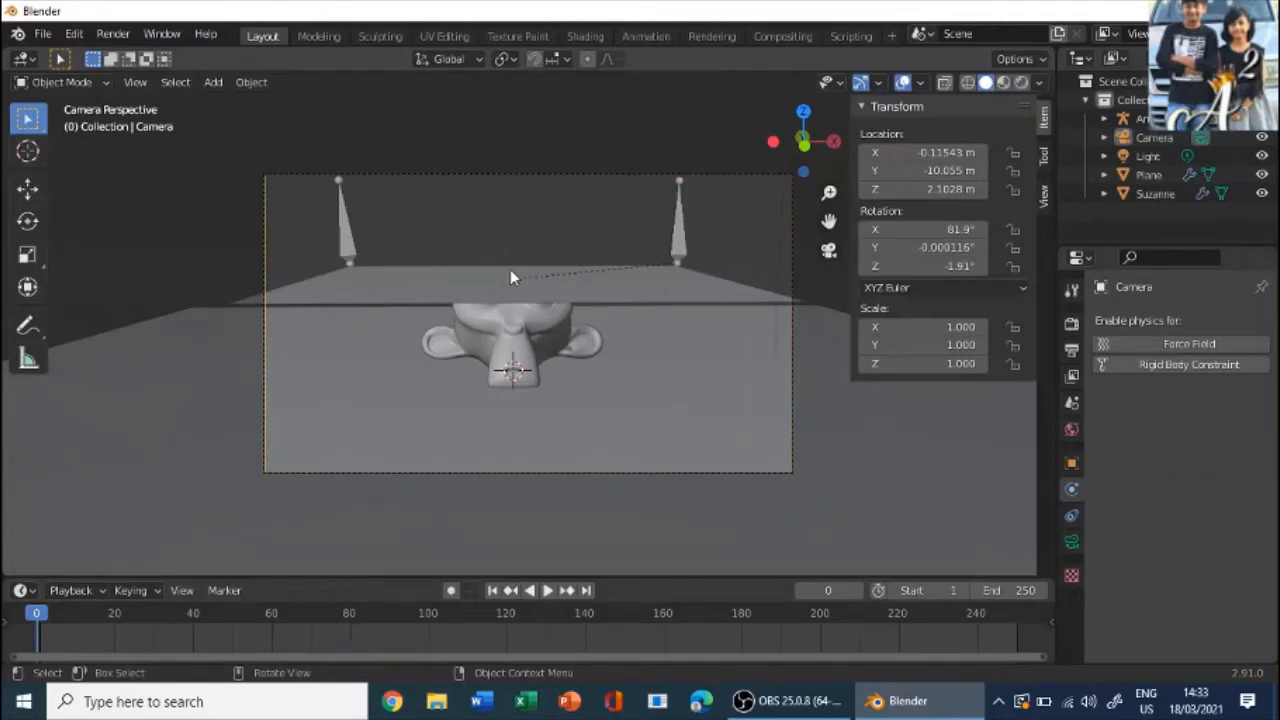
pyautogui.press('space')
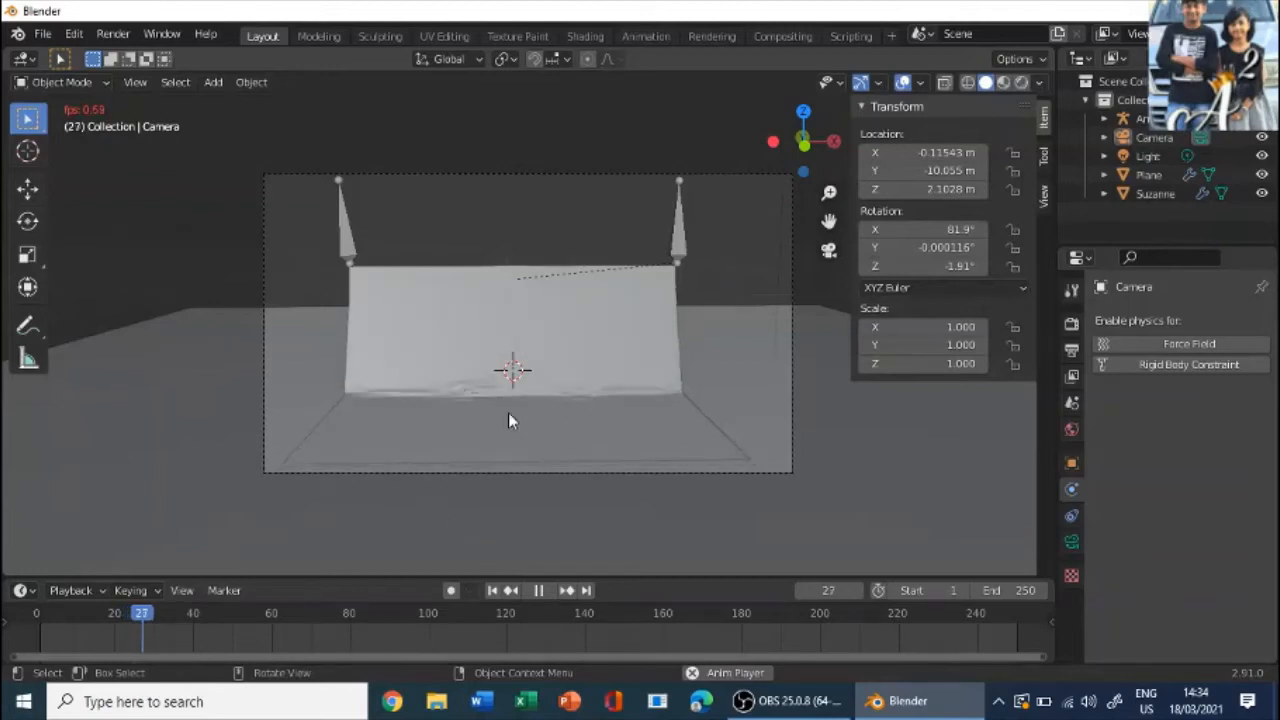
pyautogui.scroll(-3, 565, 447)
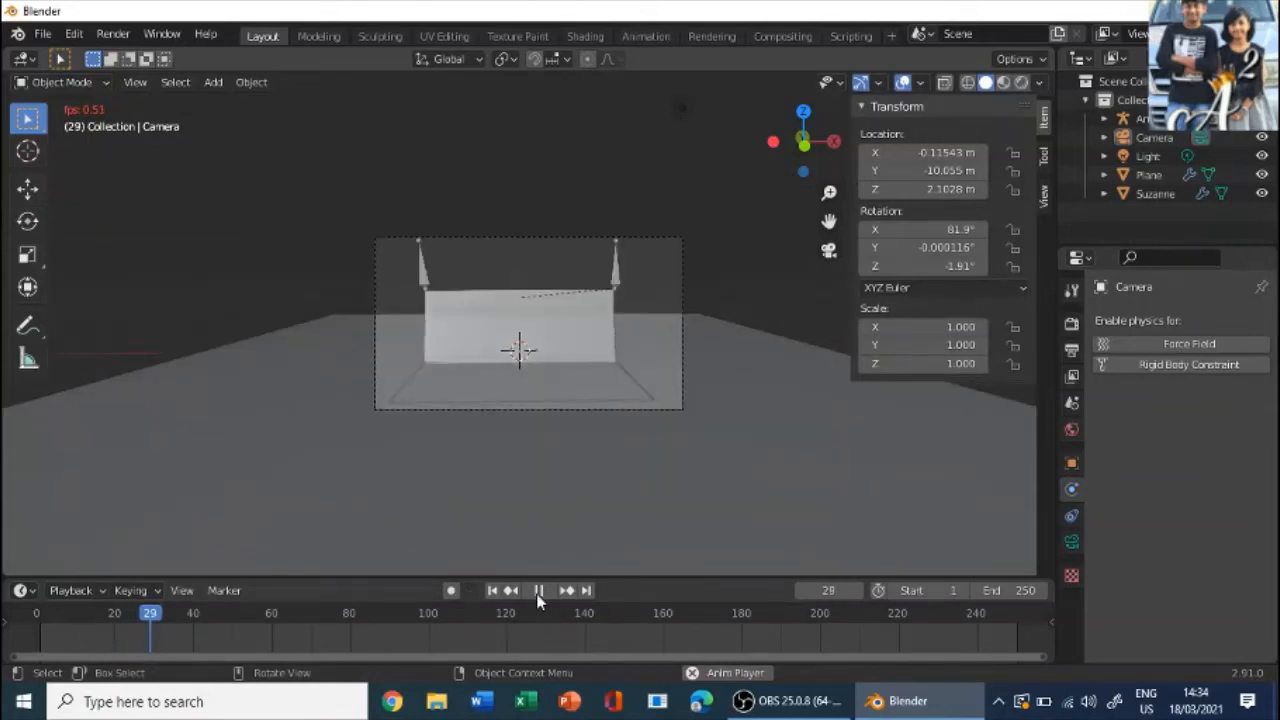
pyautogui.scroll(3, 465, 461)
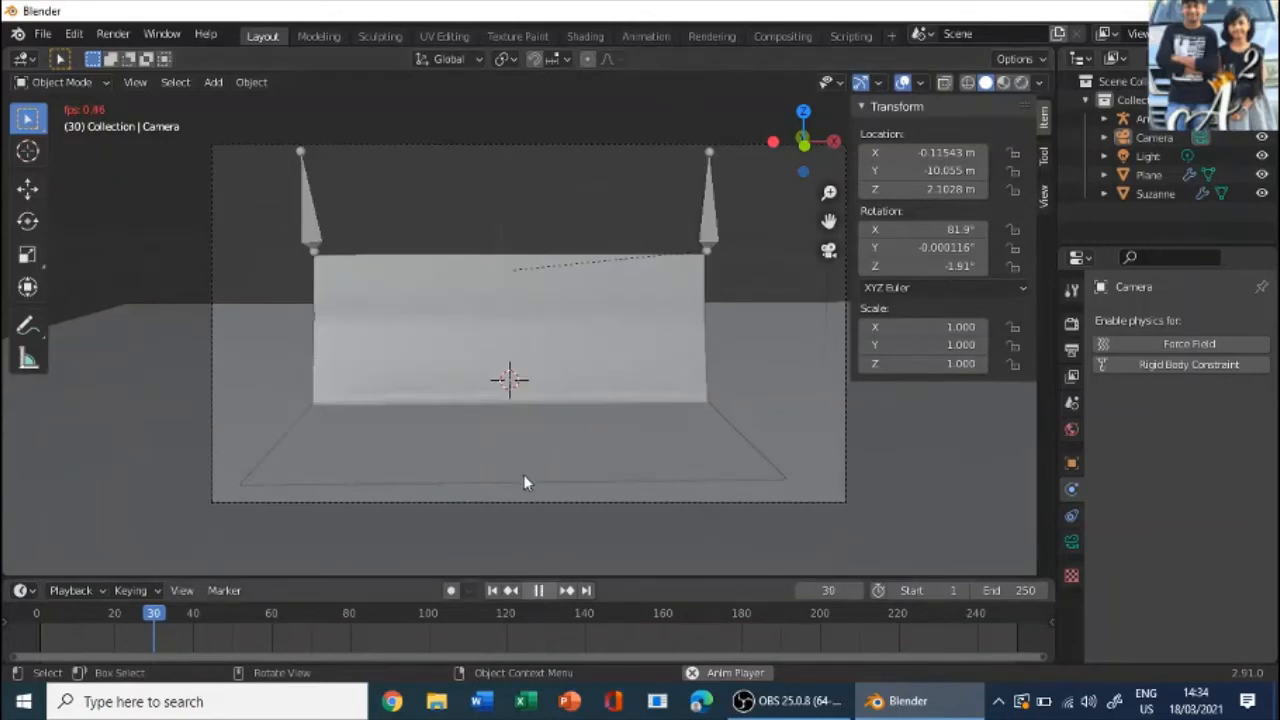
pyautogui.press('space')
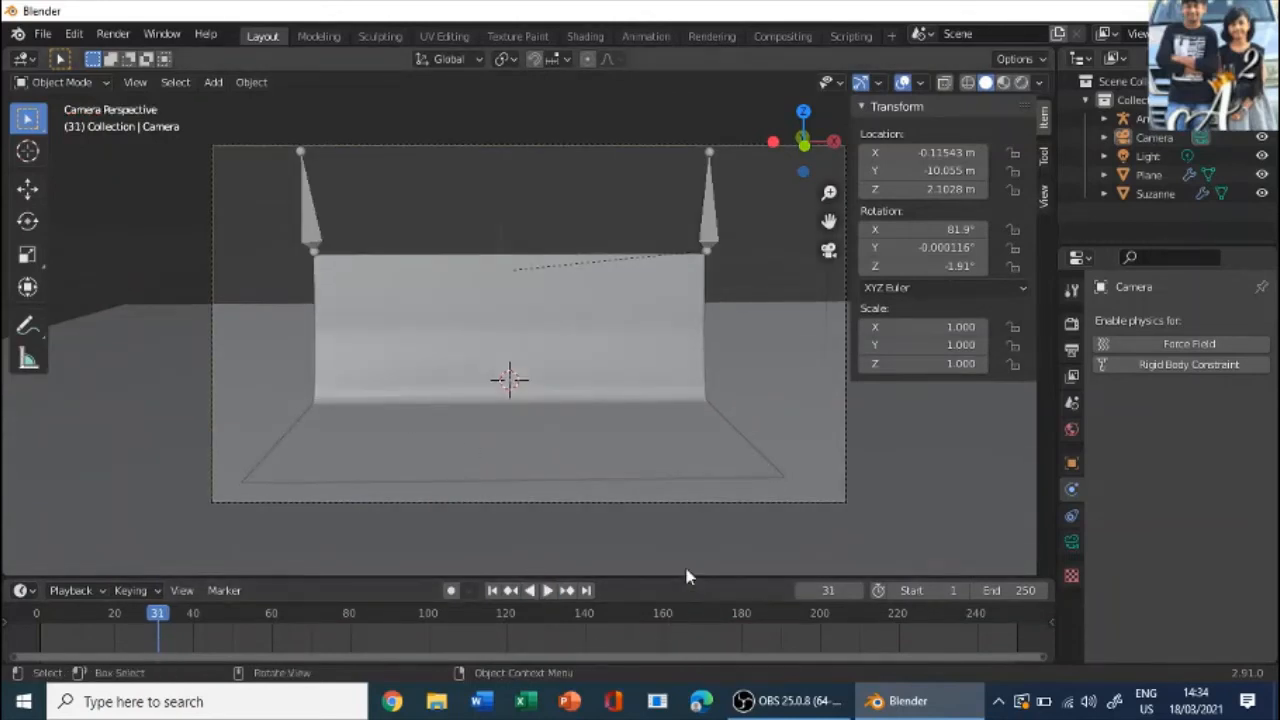
# - Leave the camera view, select the cloth plane and enable Self Collisions in its Cloth physics
pyautogui.press('KP_0')
pyautogui.scroll(2, 682, 620)
pyautogui.scroll(4, 593, 505)
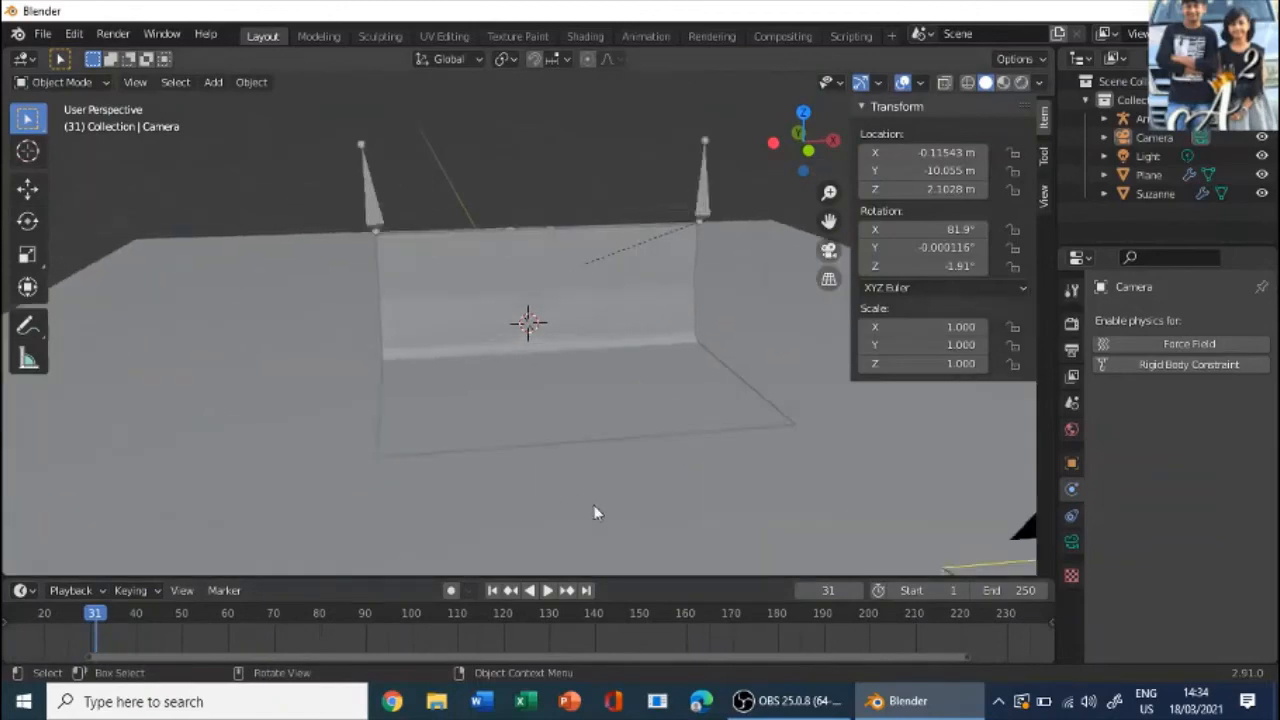
pyautogui.moveTo(594, 513); pyautogui.dragTo(735, 428, button='middle')
pyautogui.click(738, 345)
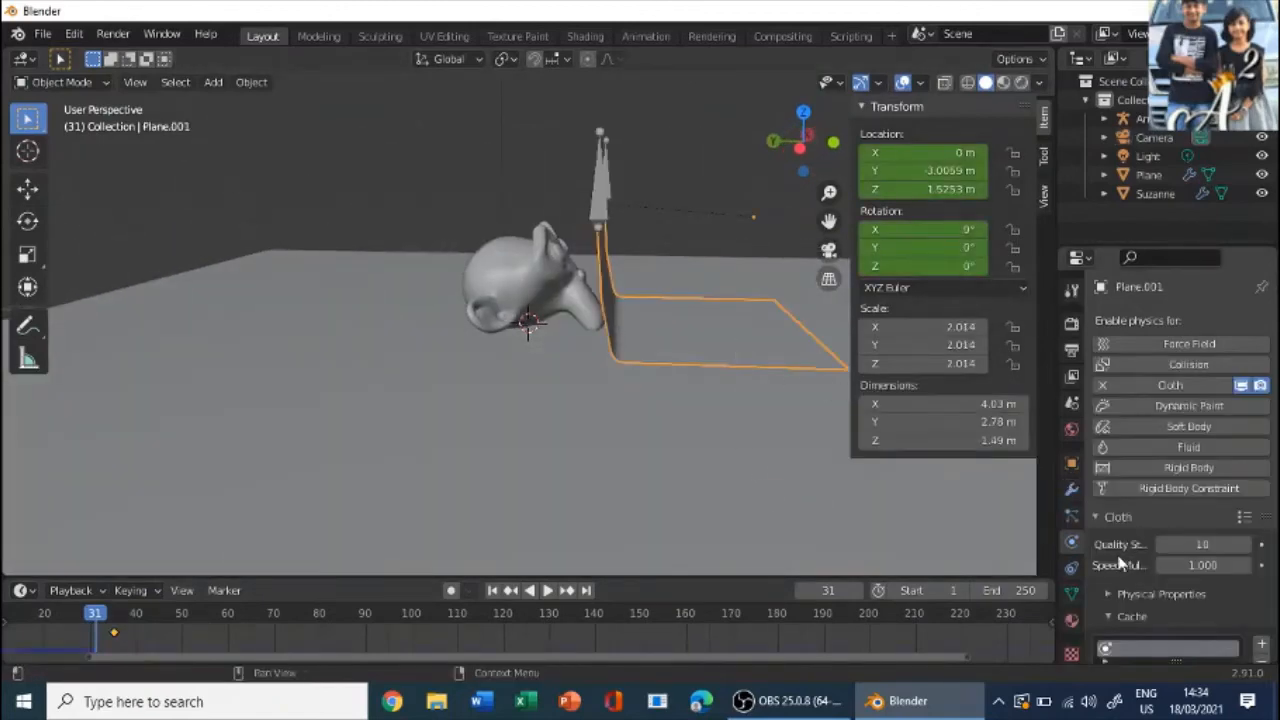
pyautogui.click(1074, 519)
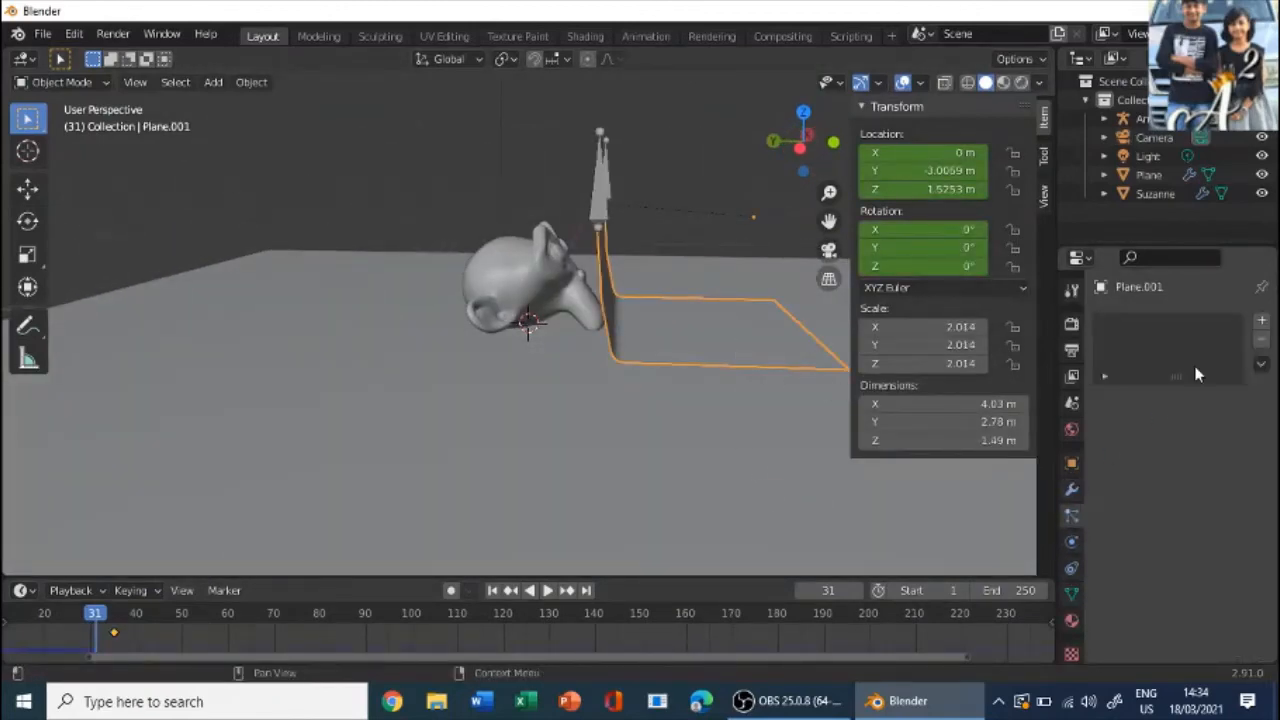
pyautogui.click(1071, 541)
pyautogui.scroll(-15, 1189, 528)
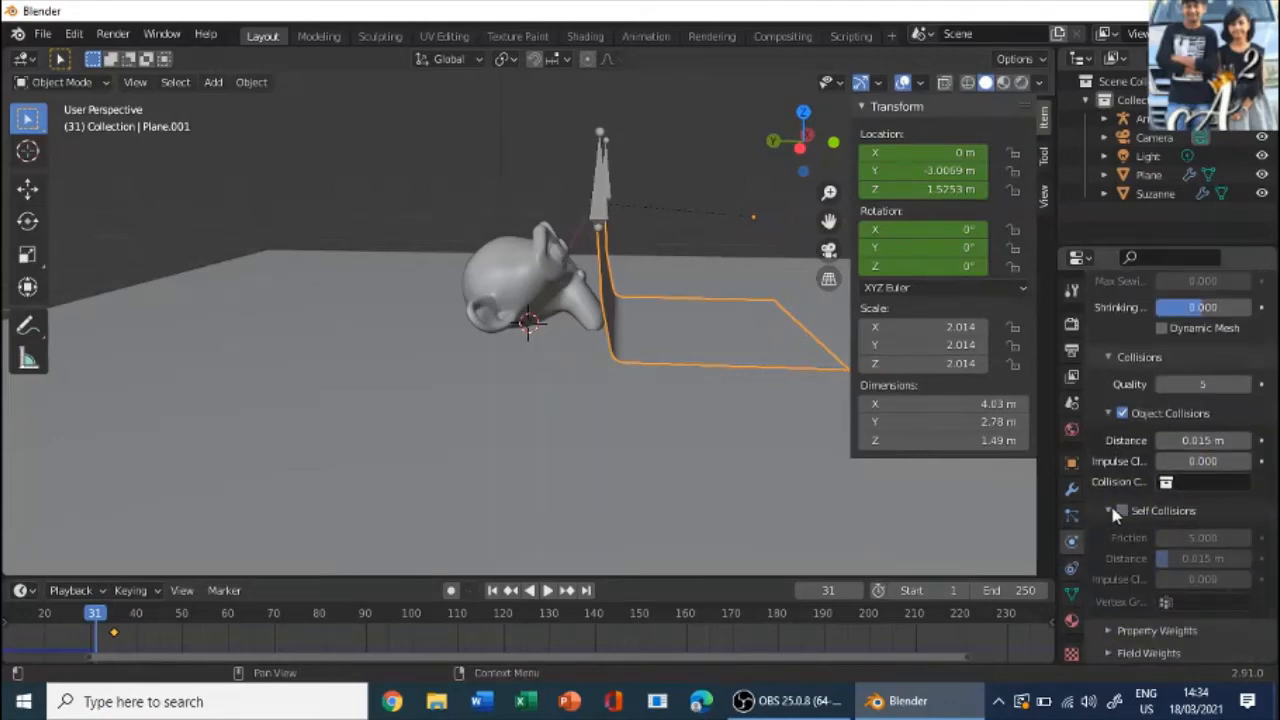
pyautogui.click(1121, 511)
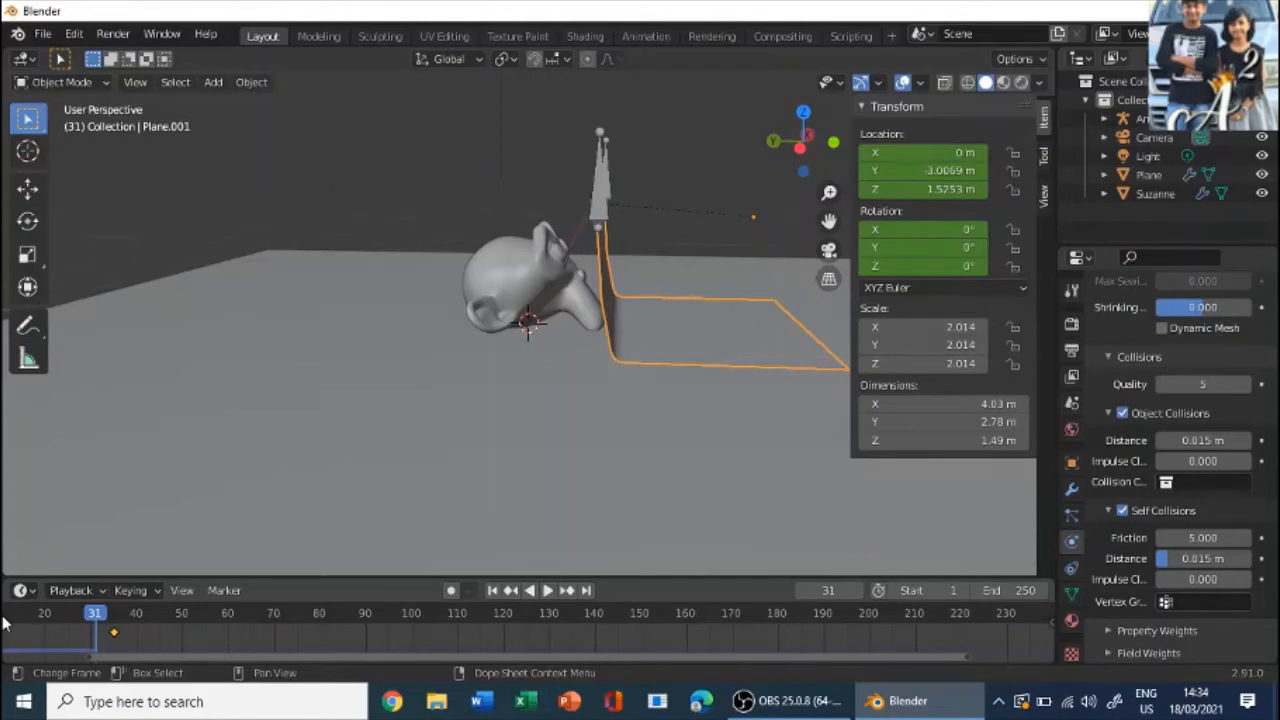
# - Return the timeline to the start frame, frame 1
pyautogui.click(82, 614)
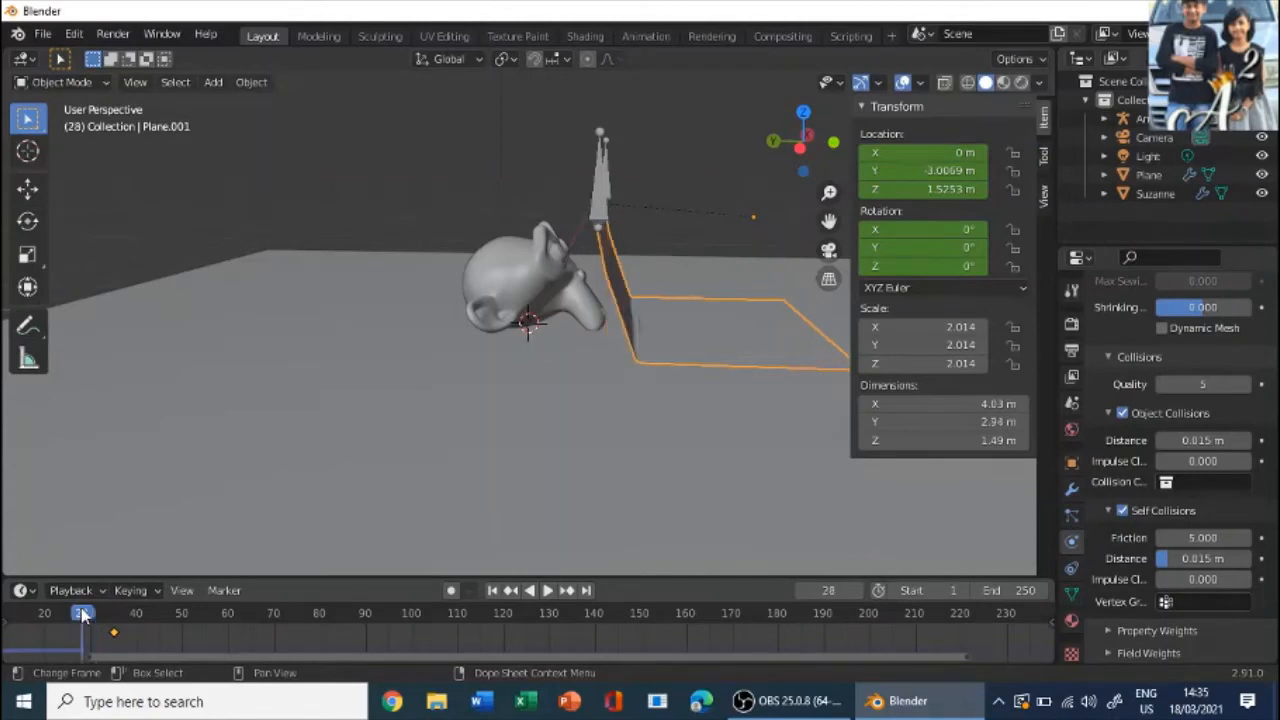
pyautogui.moveTo(46, 613); pyautogui.dragTo(10, 618)
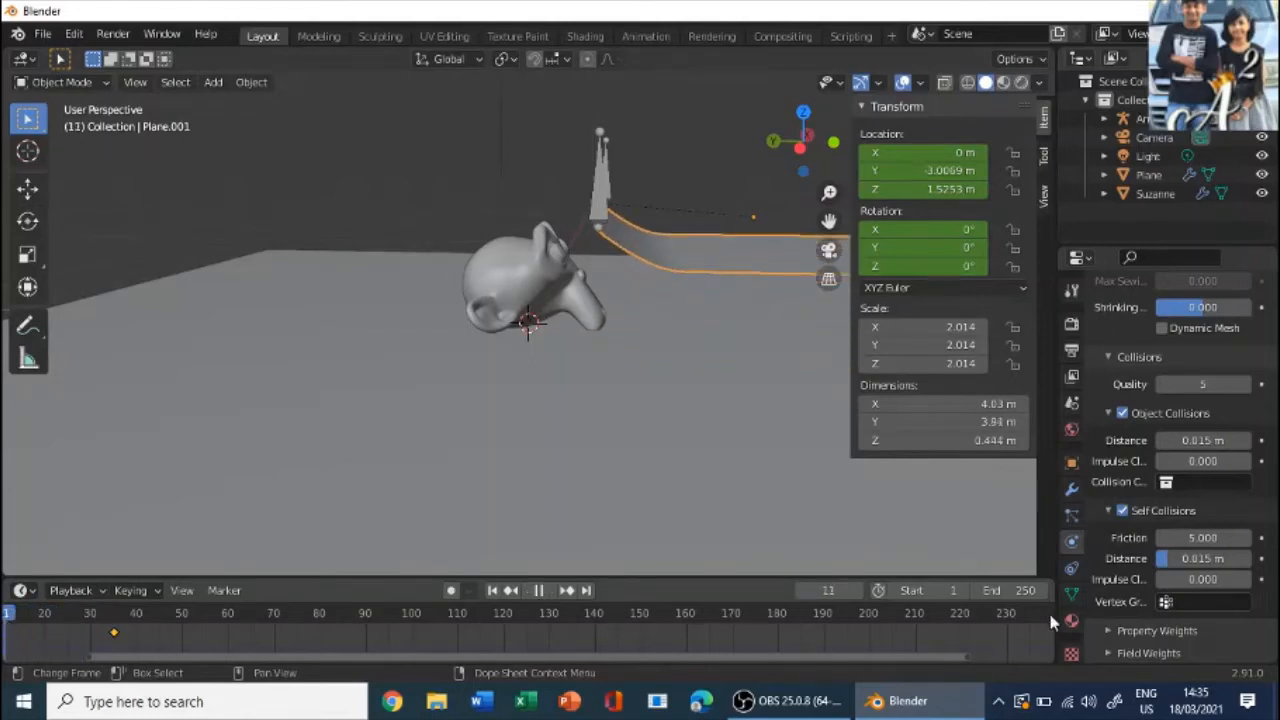
pyautogui.moveTo(1050, 616); pyautogui.dragTo(1047, 617)
pyautogui.press('KP_0')
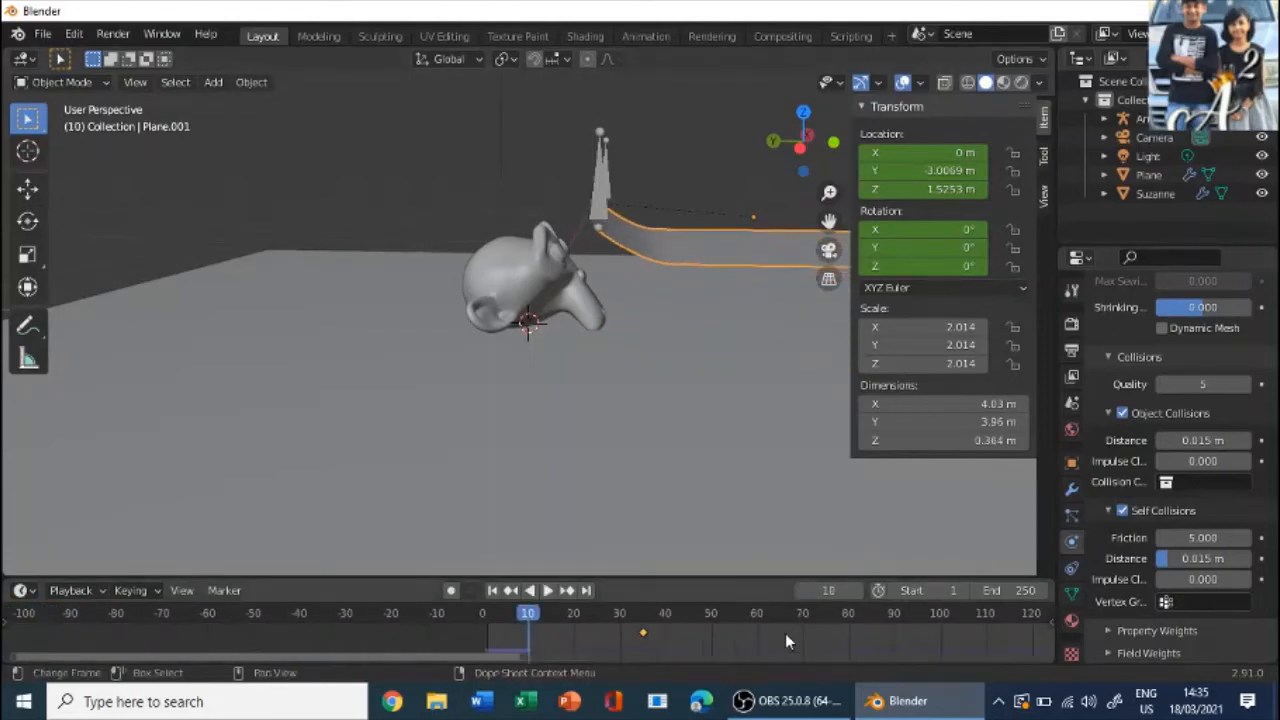
pyautogui.click(494, 590)
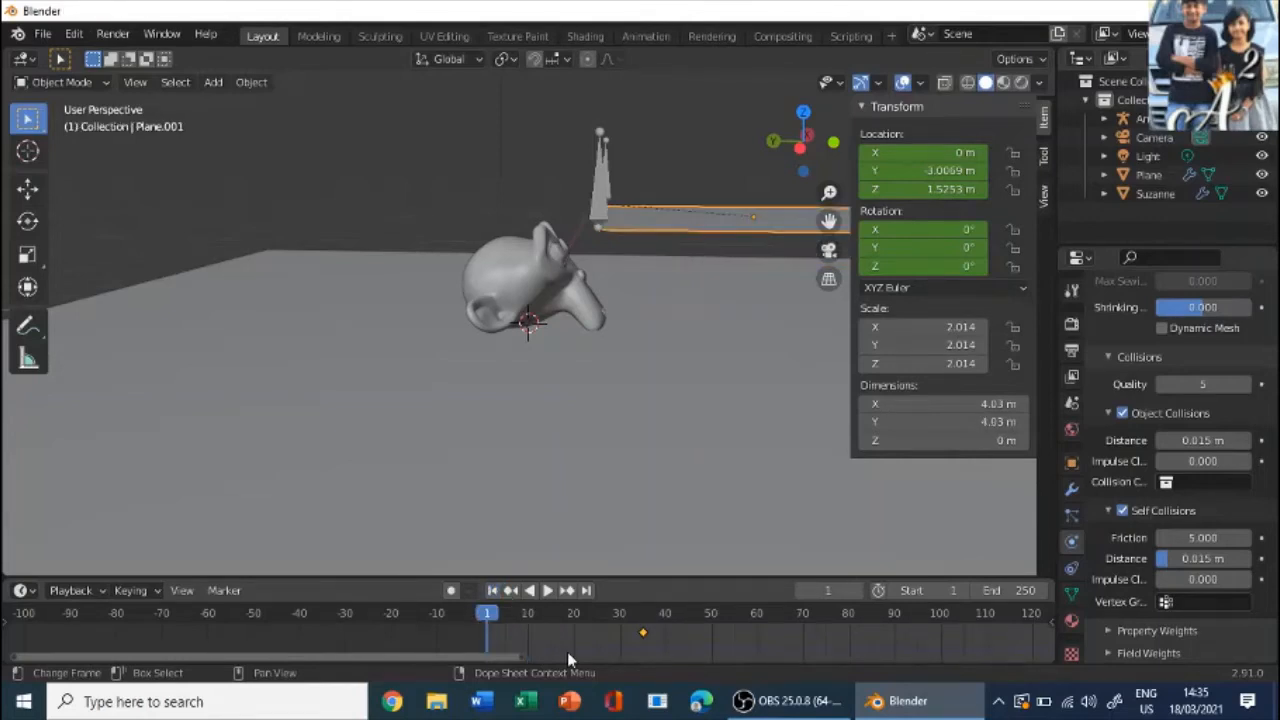
# - Play the cloth simulation from frame 1, pausing to view it from the front, and stop it at frame 8
pyautogui.press('space')
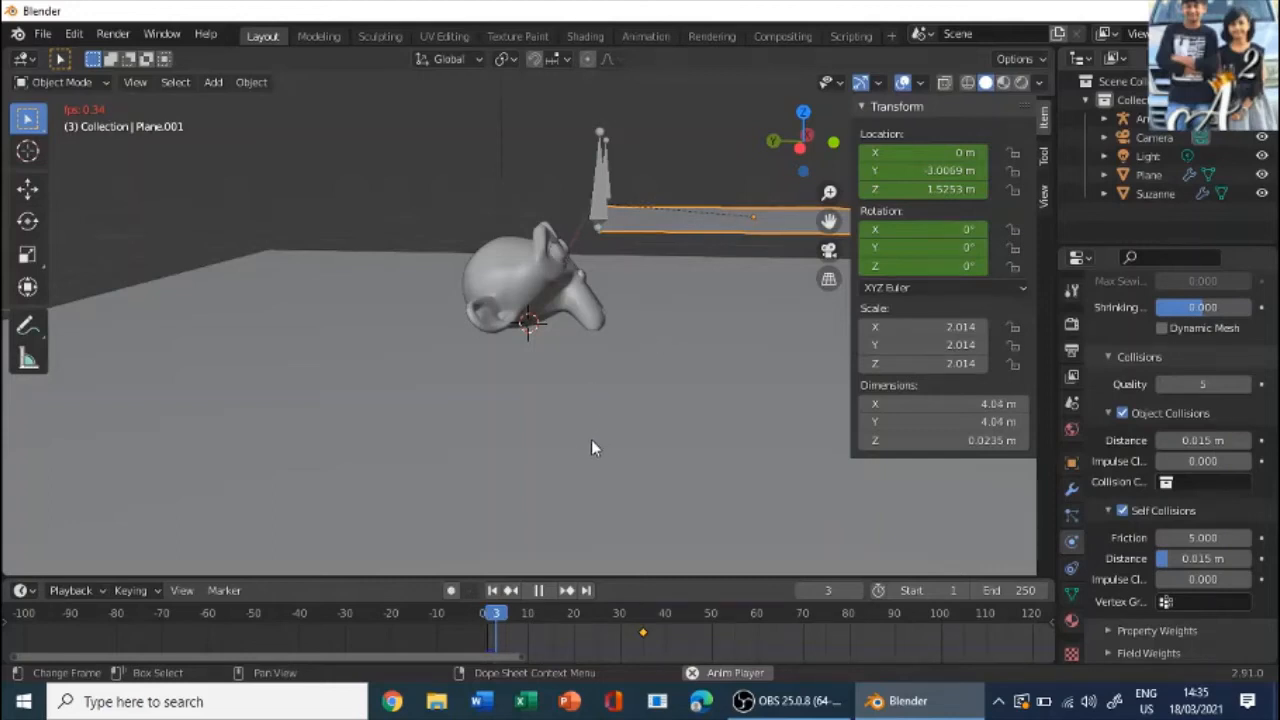
pyautogui.click(537, 594)
pyautogui.moveTo(629, 427); pyautogui.dragTo(466, 400, button='middle')
pyautogui.press('space')
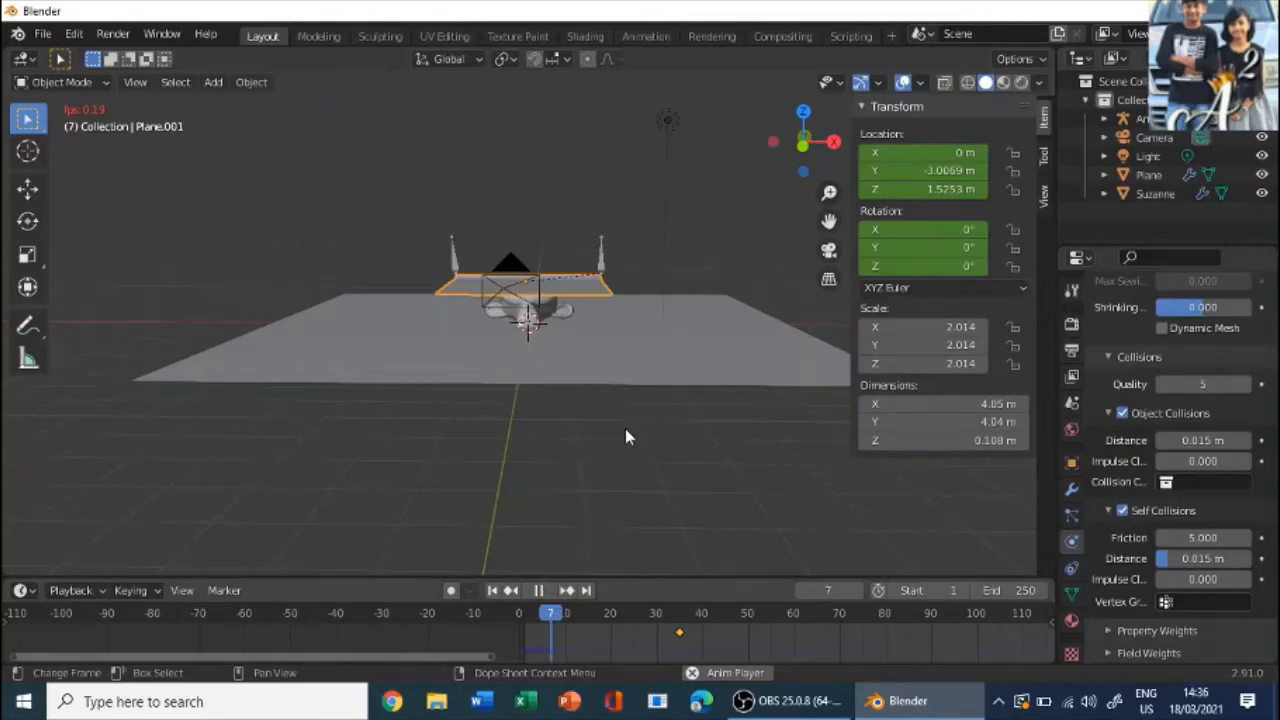
pyautogui.scroll(-5, 686, 490)
pyautogui.click(538, 590)
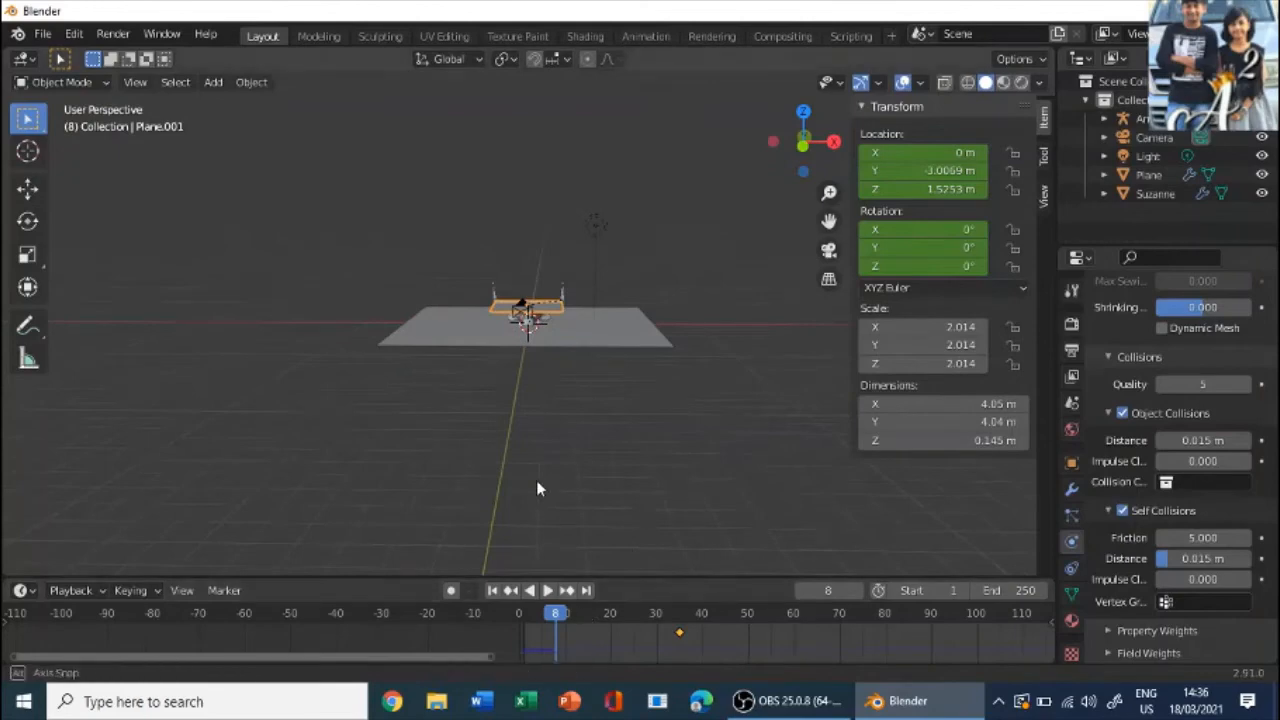
# - Check the cloth plane from above at frame 35 and at frame 20
pyautogui.moveTo(537, 481); pyautogui.dragTo(782, 531, button='middle')
pyautogui.scroll(3, 770, 460)
pyautogui.moveTo(742, 313); pyautogui.dragTo(671, 330, button='middle')
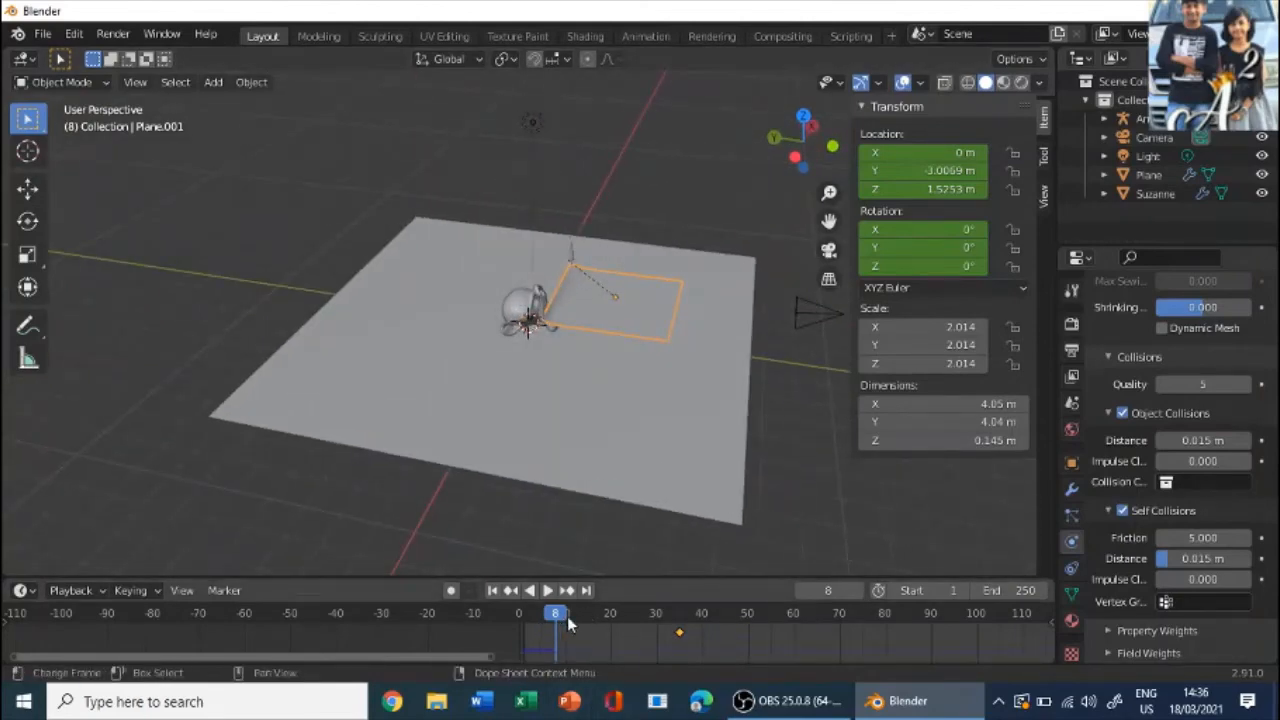
pyautogui.click(680, 627)
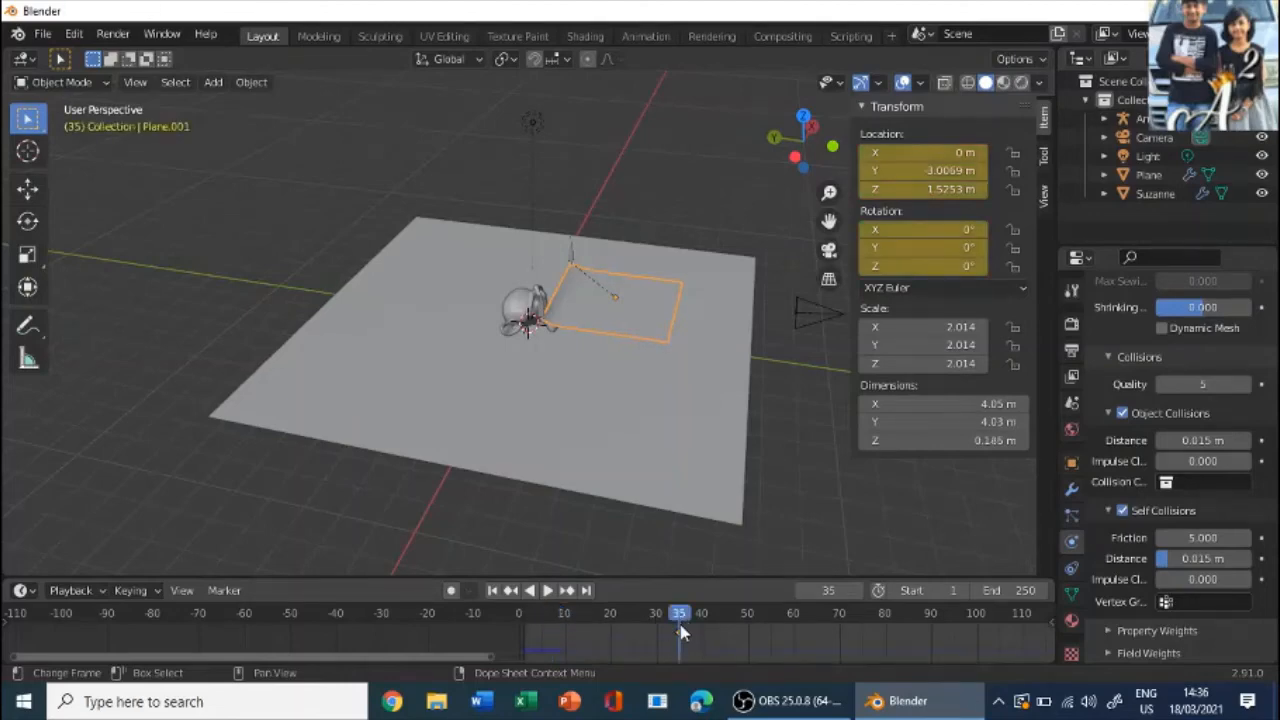
pyautogui.press('space')
pyautogui.press('Escape')
pyautogui.scroll(3, 612, 287)
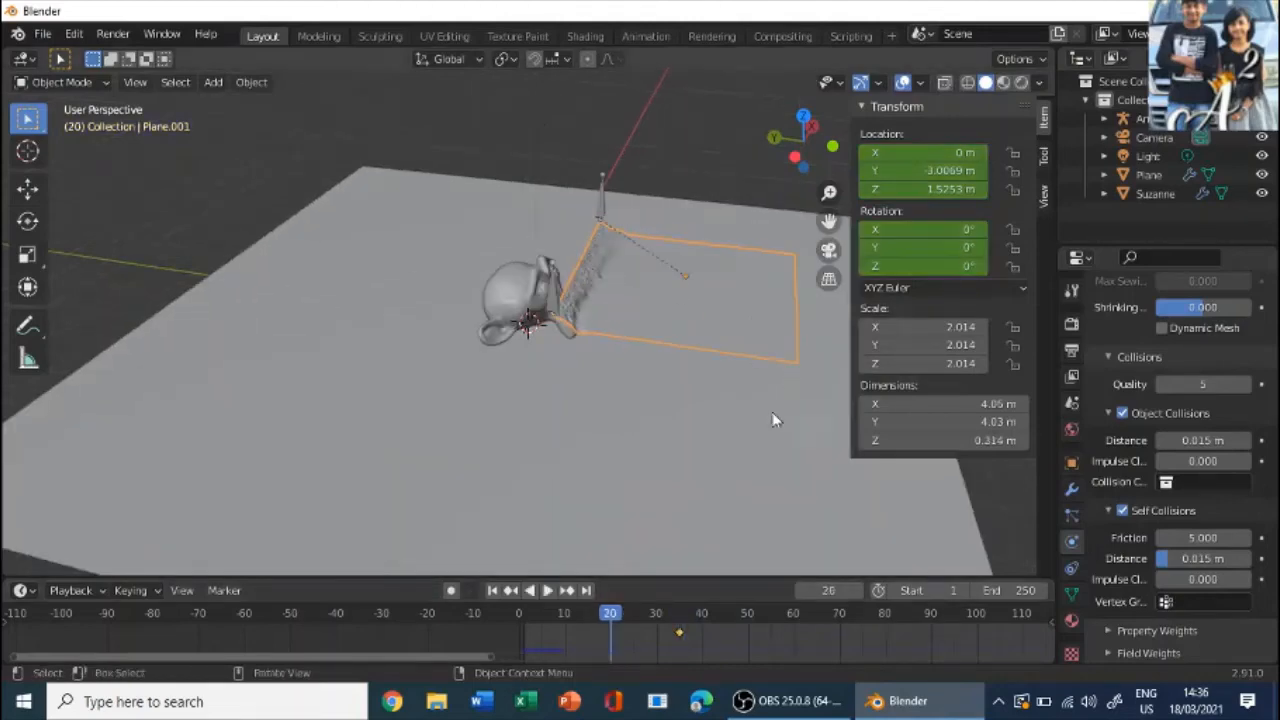
# - Select only the cloth plane and apply Shade Smooth to it
pyautogui.moveTo(772, 412); pyautogui.dragTo(504, 310, button='middle')
pyautogui.scroll(5, 560, 328)
pyautogui.scroll(-4, 660, 343)
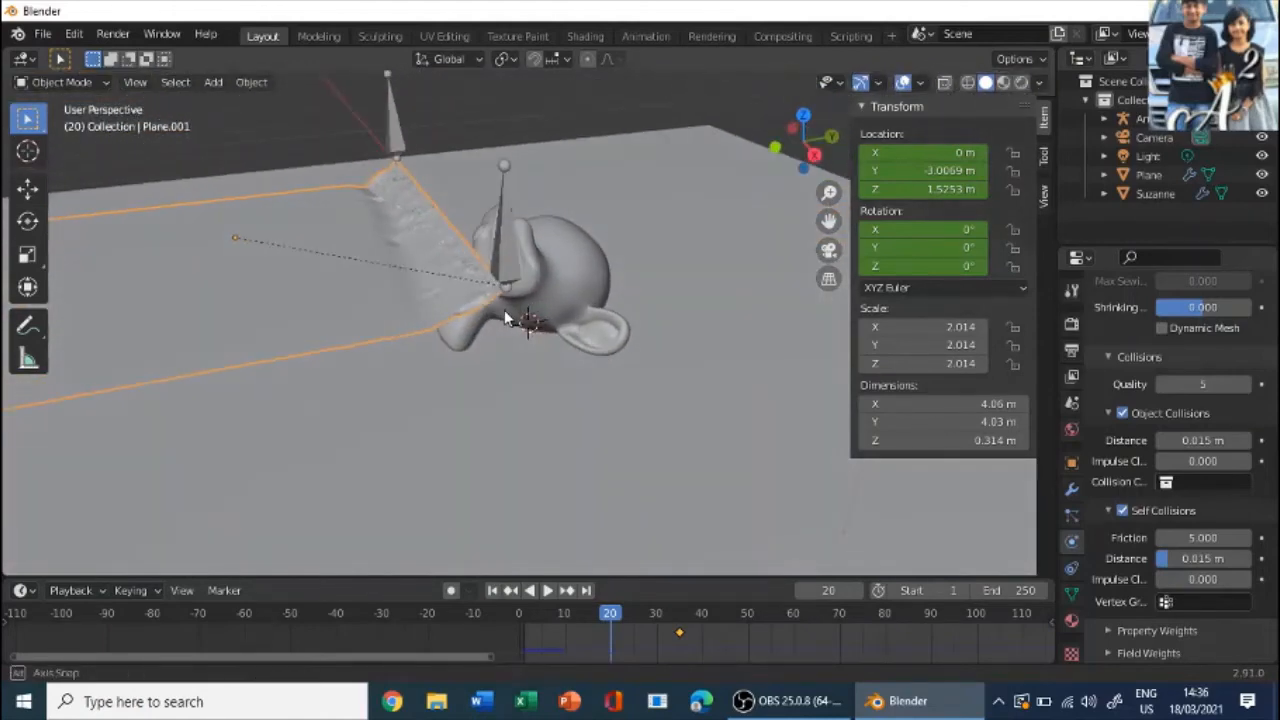
pyautogui.moveTo(420, 283); pyautogui.dragTo(466, 297)
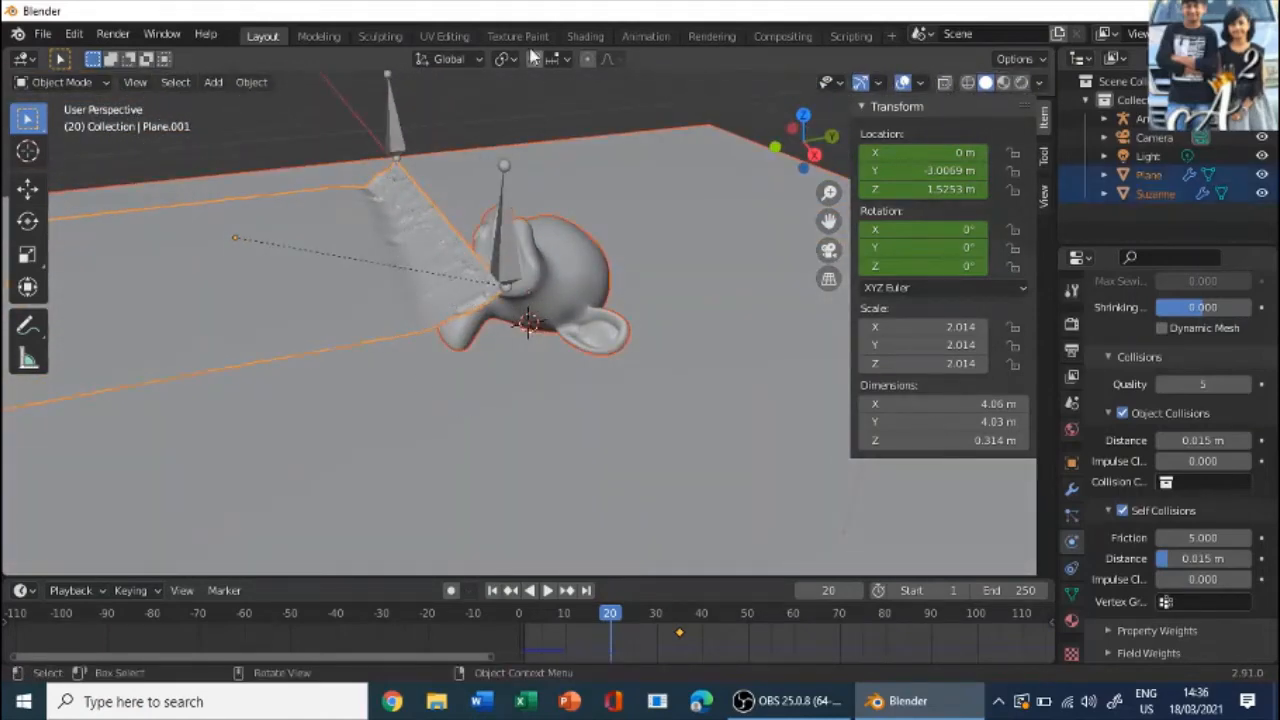
pyautogui.click(487, 112)
pyautogui.click(348, 260)
pyautogui.rightClick(348, 265)
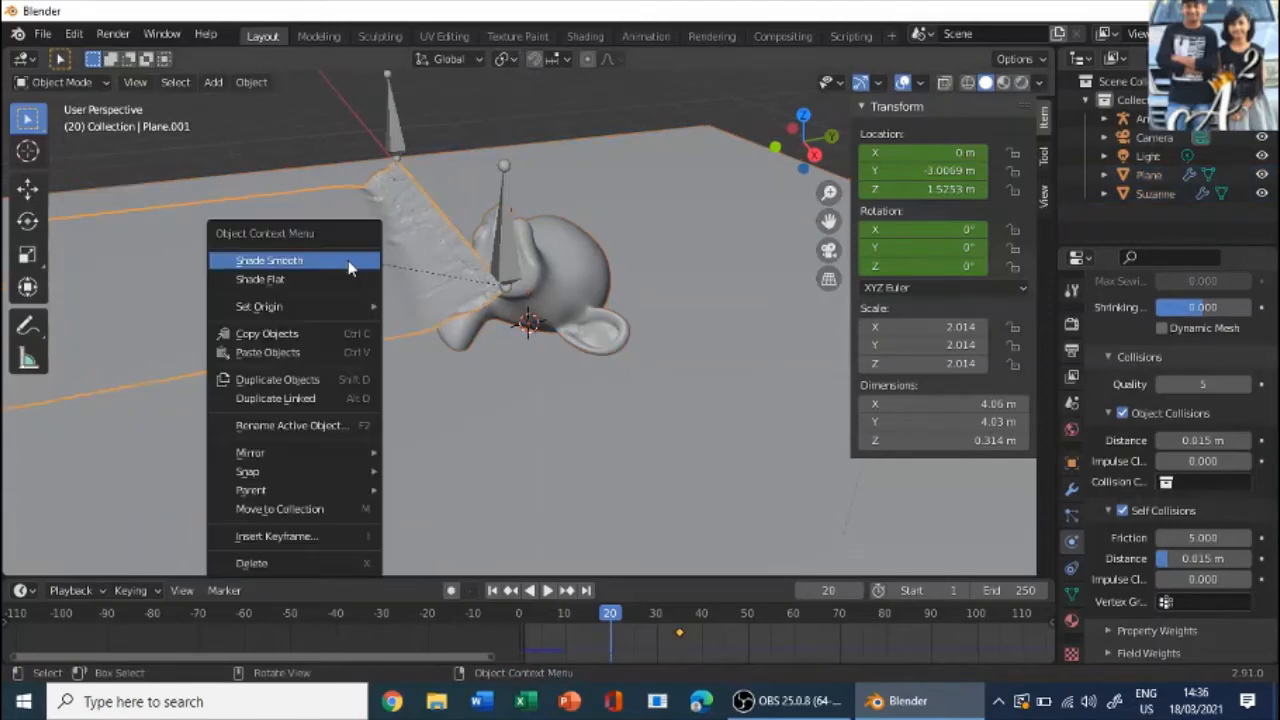
pyautogui.click(348, 260)
# - Add a Subdivision Surface modifier to the cloth plane and set its viewport level to 2
pyautogui.moveTo(348, 259); pyautogui.dragTo(522, 240, button='middle')
pyautogui.click(1071, 490)
pyautogui.click(1145, 320)
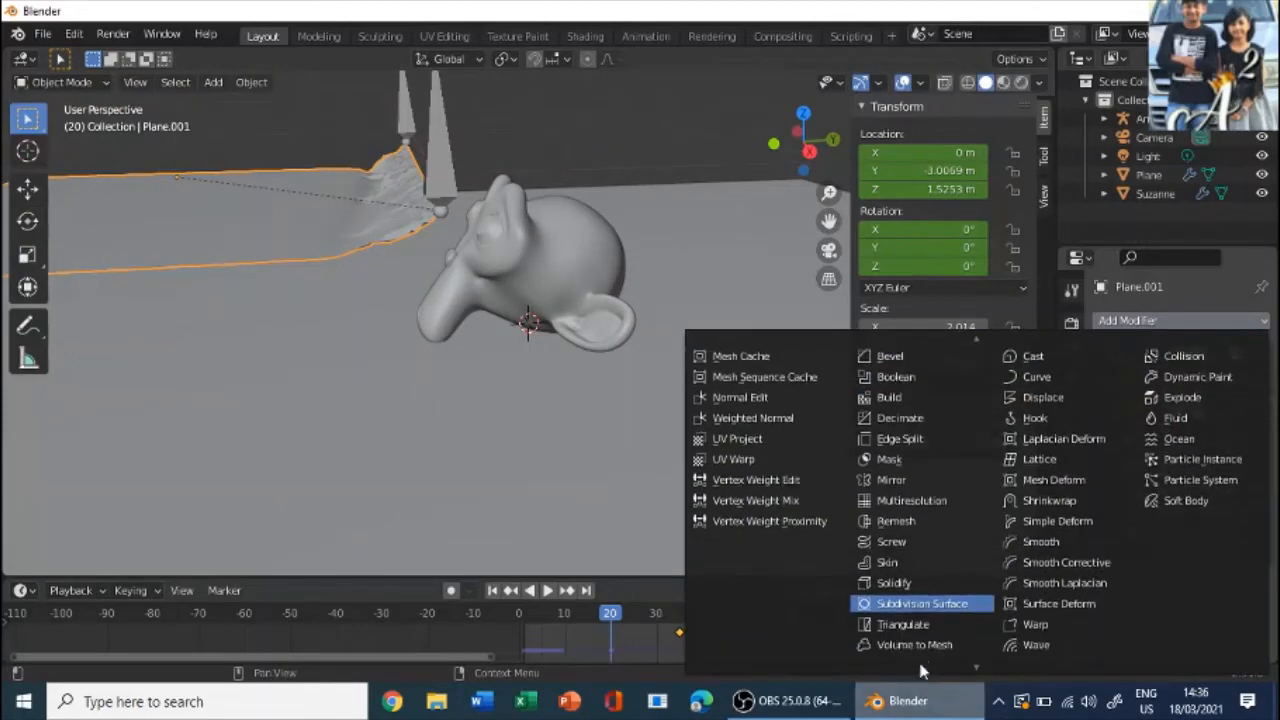
pyautogui.click(918, 603)
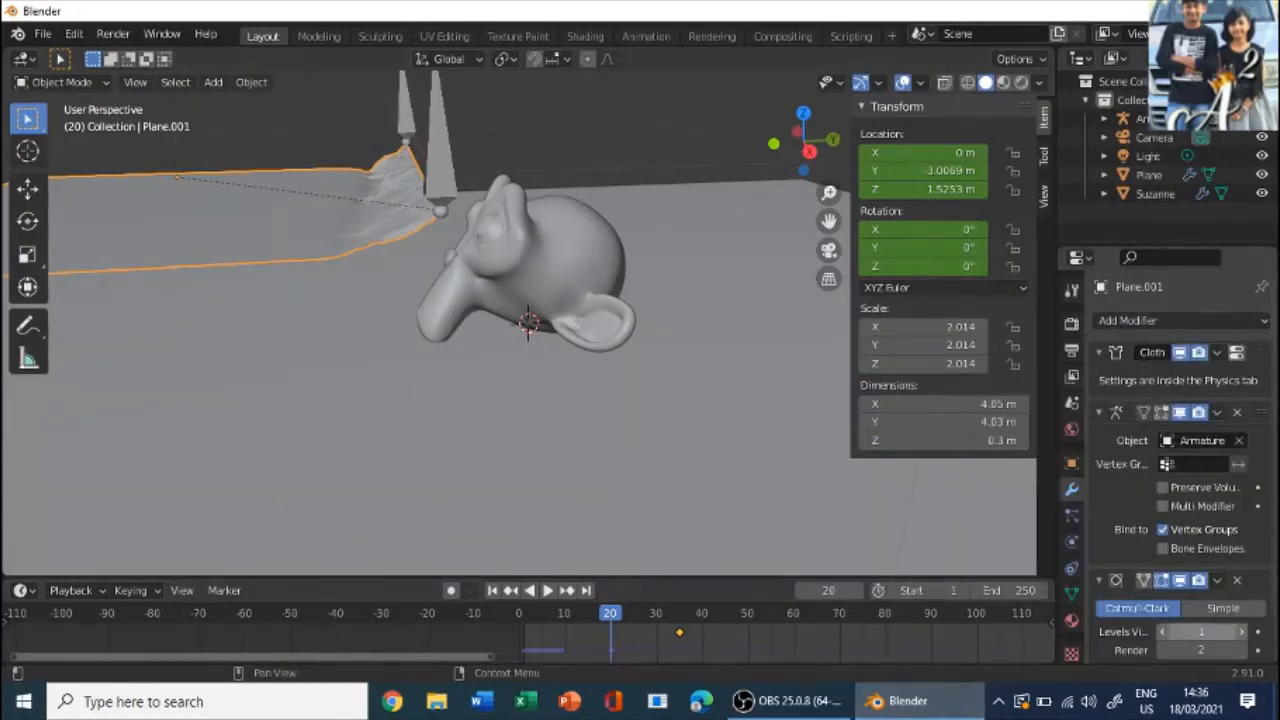
pyautogui.click(1197, 632)
pyautogui.write('2')
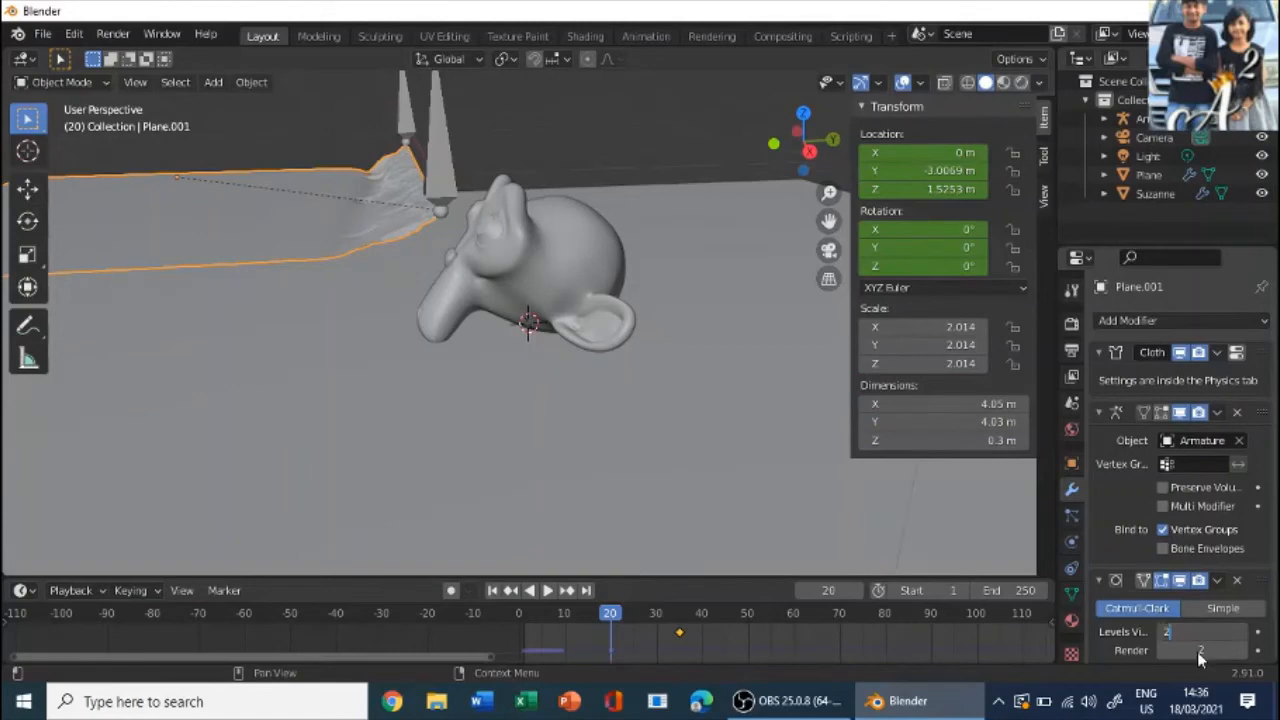
# - Try a Solidify modifier on the cloth plane and remove it again
pyautogui.moveTo(810, 290); pyautogui.dragTo(585, 207, button='middle')
pyautogui.scroll(7, 634, 260)
pyautogui.scroll(-4, 615, 275)
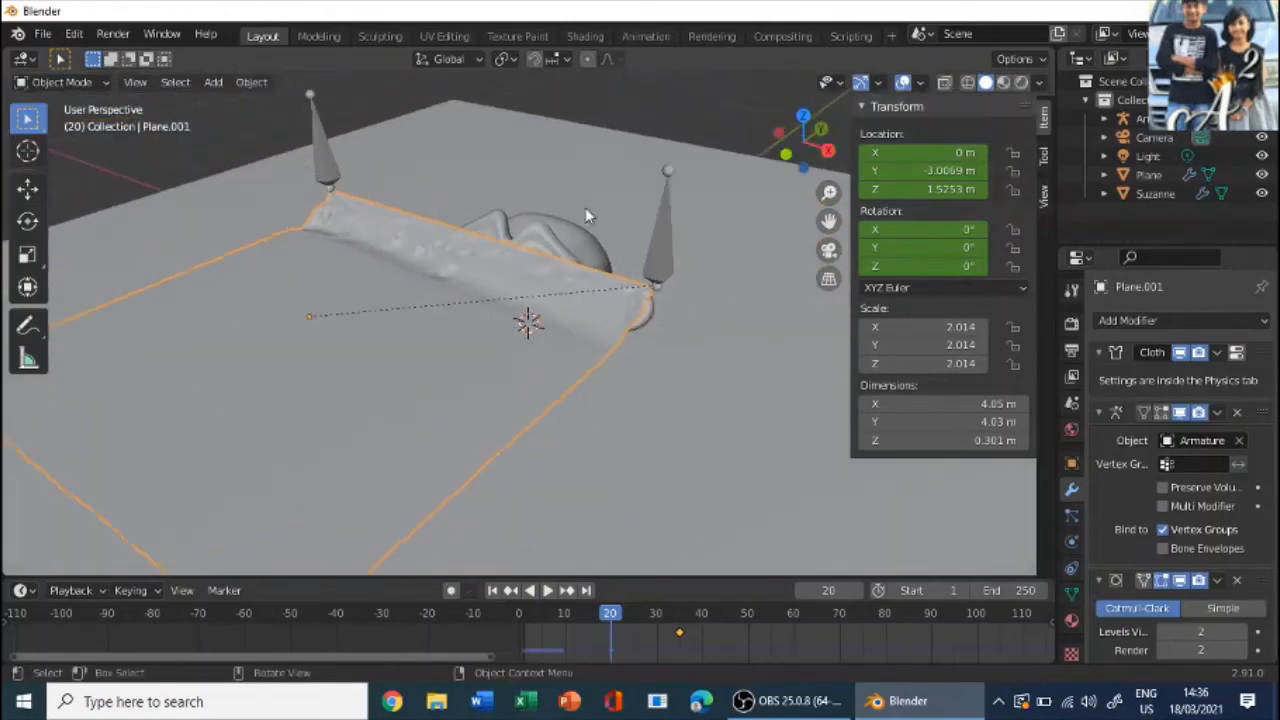
pyautogui.click(1165, 320)
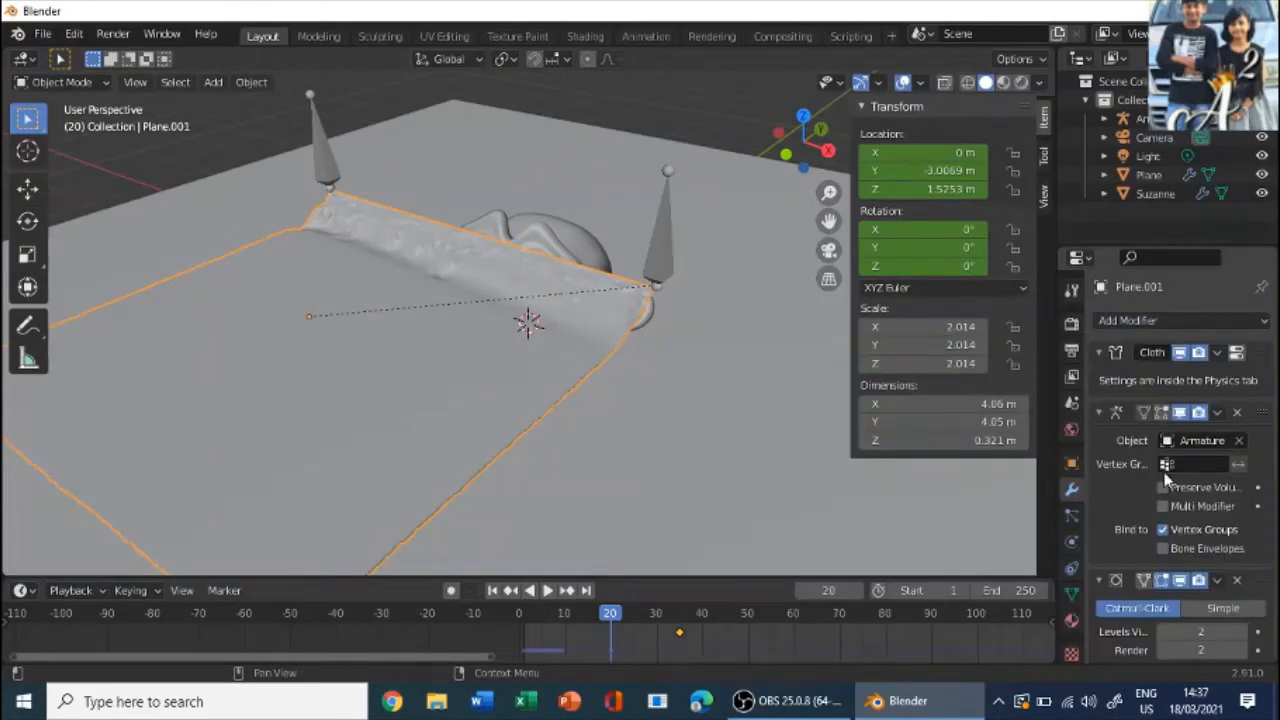
pyautogui.moveTo(731, 336); pyautogui.dragTo(670, 305, button='middle')
pyautogui.scroll(-5, 1203, 540)
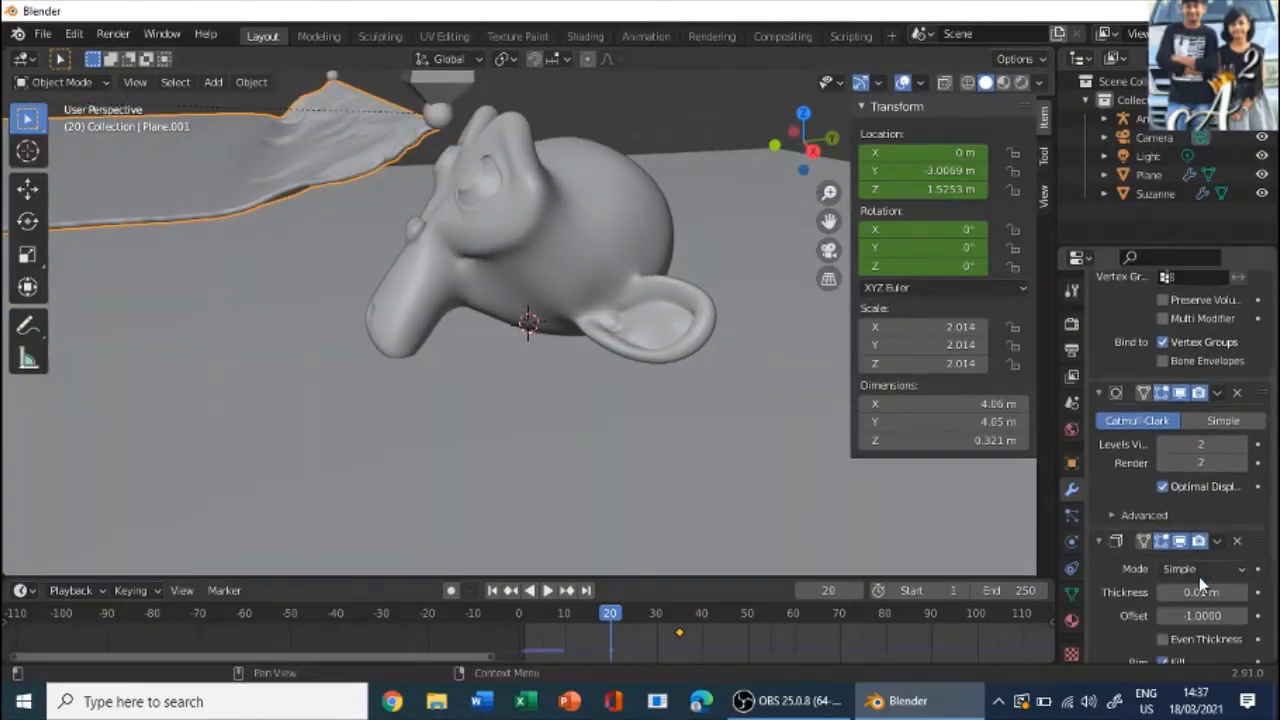
pyautogui.scroll(-1, 1211, 555)
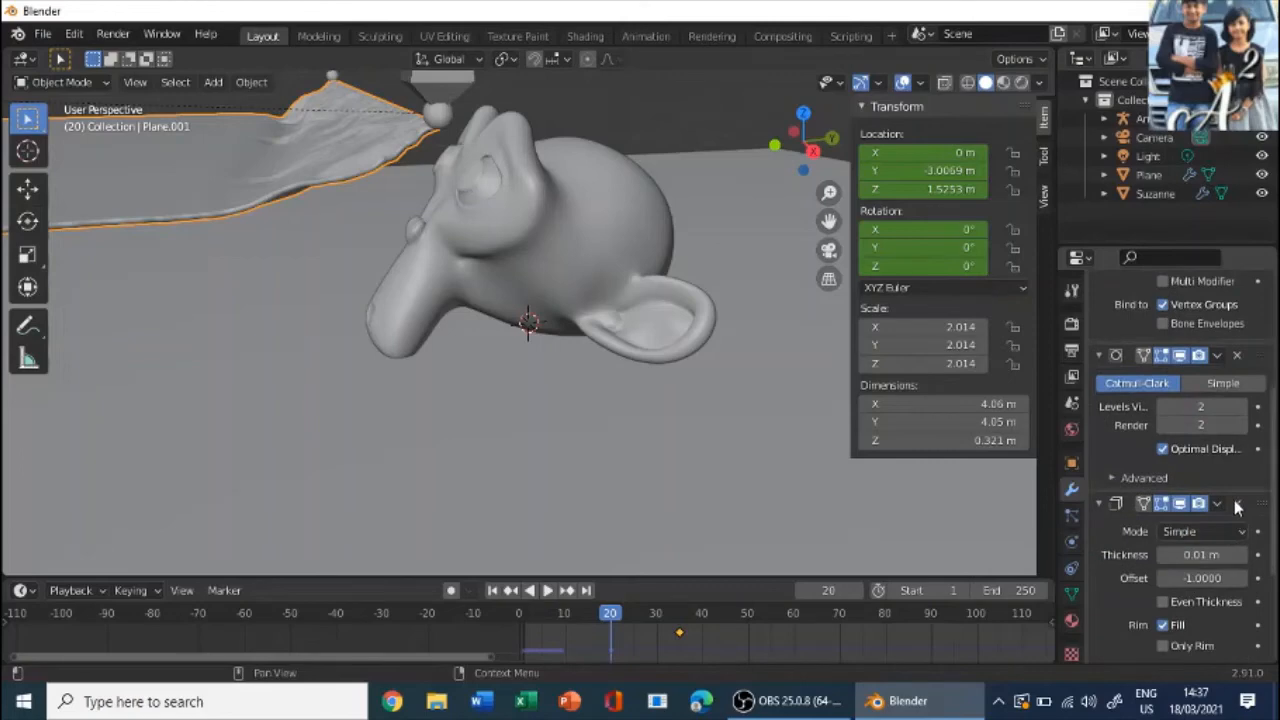
pyautogui.scroll(5, 1238, 515)
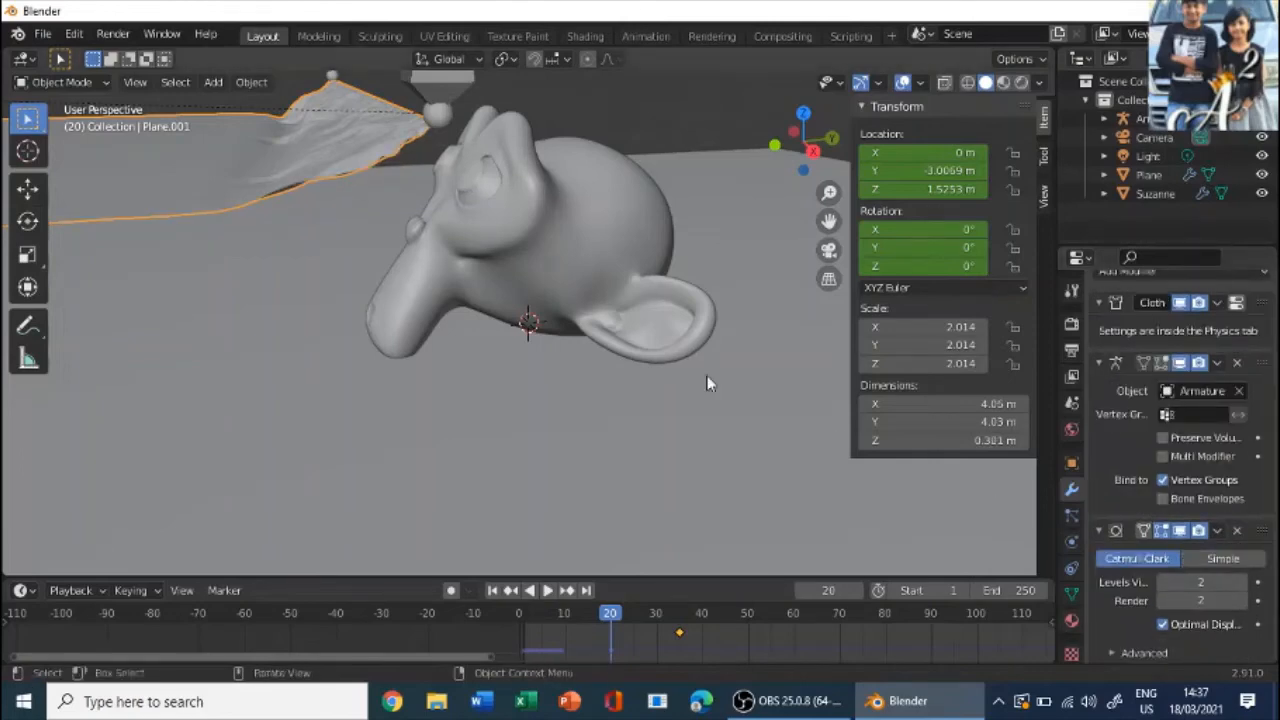
# - Move the timeline to frame 50 and examine the cloth next to the monkey head from the side
pyautogui.scroll(3, 287, 222)
pyautogui.scroll(-5, 284, 224)
pyautogui.moveTo(283, 226); pyautogui.dragTo(360, 260, button='middle')
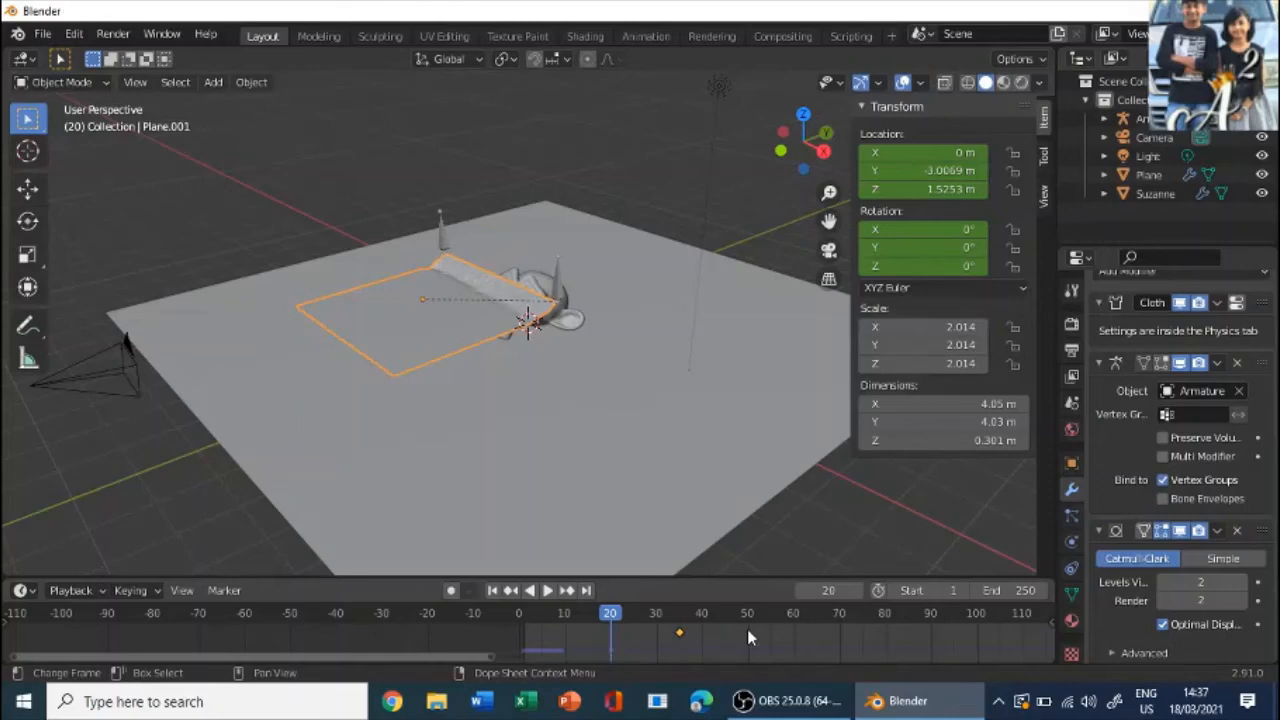
pyautogui.scroll(-3, 565, 245)
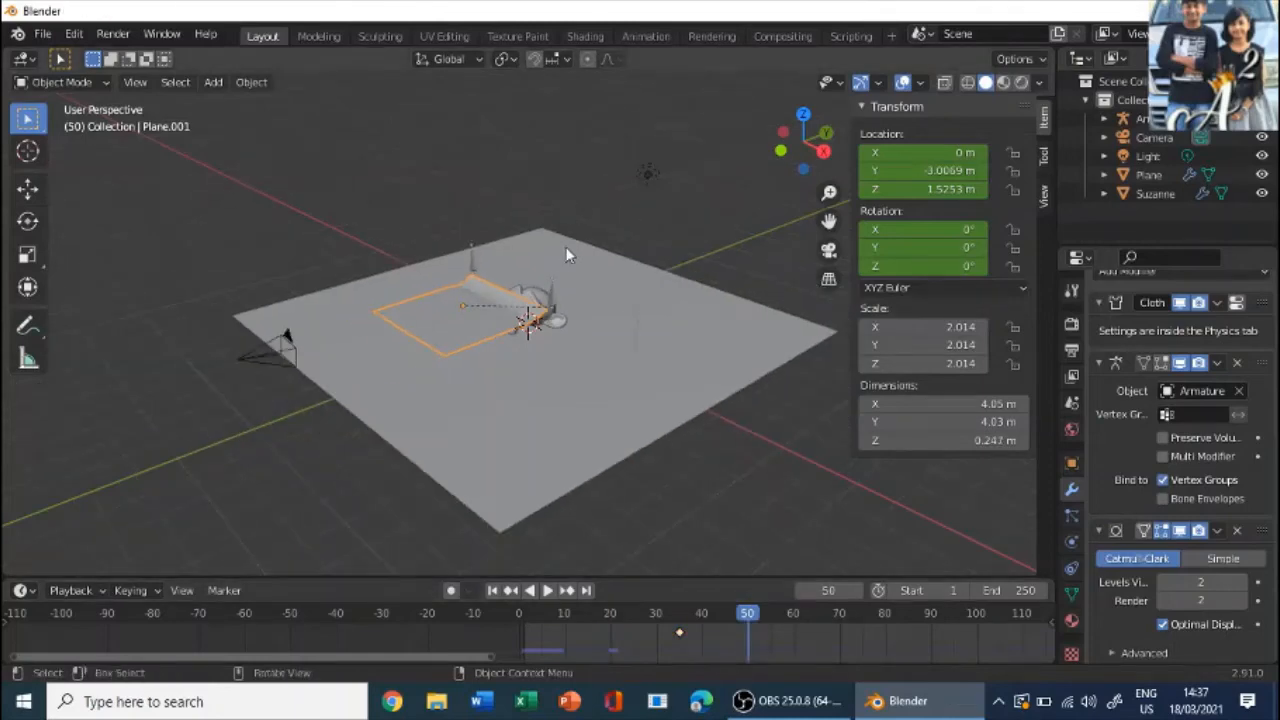
pyautogui.moveTo(571, 251); pyautogui.dragTo(483, 248, button='middle')
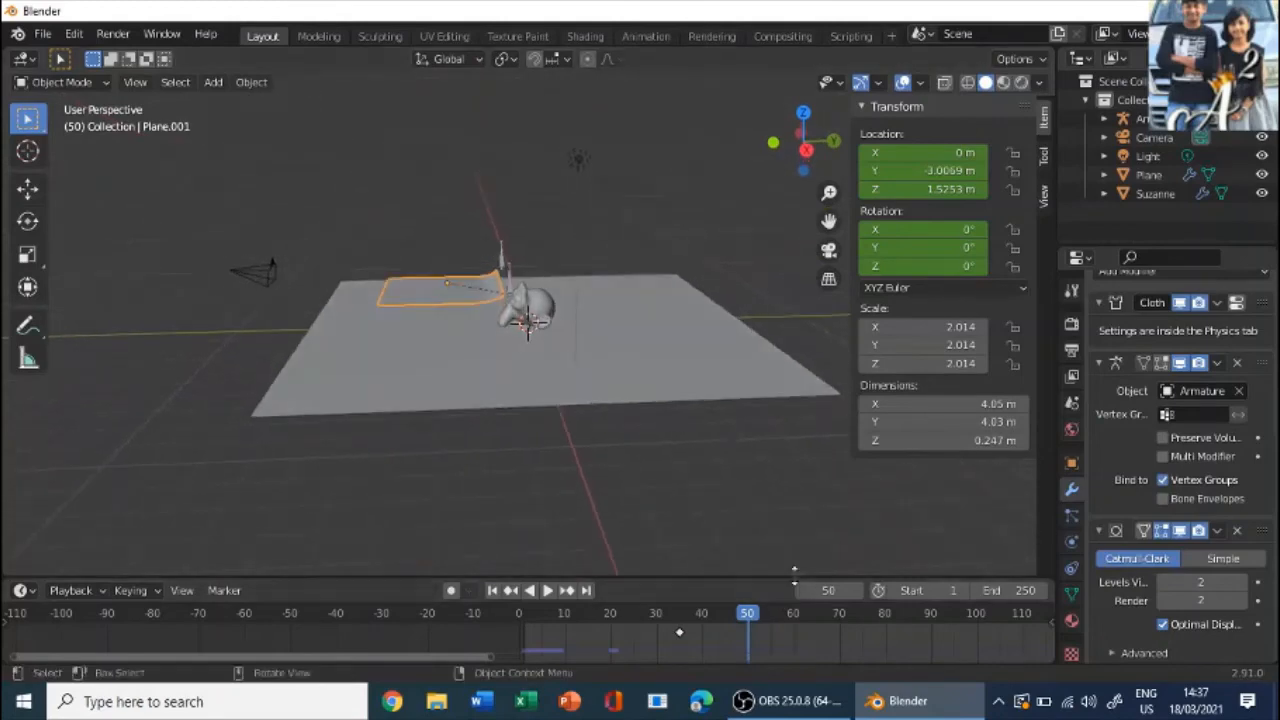
# - Select the armature and scrub the timeline from frame 50 to frame 155 to review its movement past the monkey head
pyautogui.moveTo(457, 656); pyautogui.dragTo(868, 662)
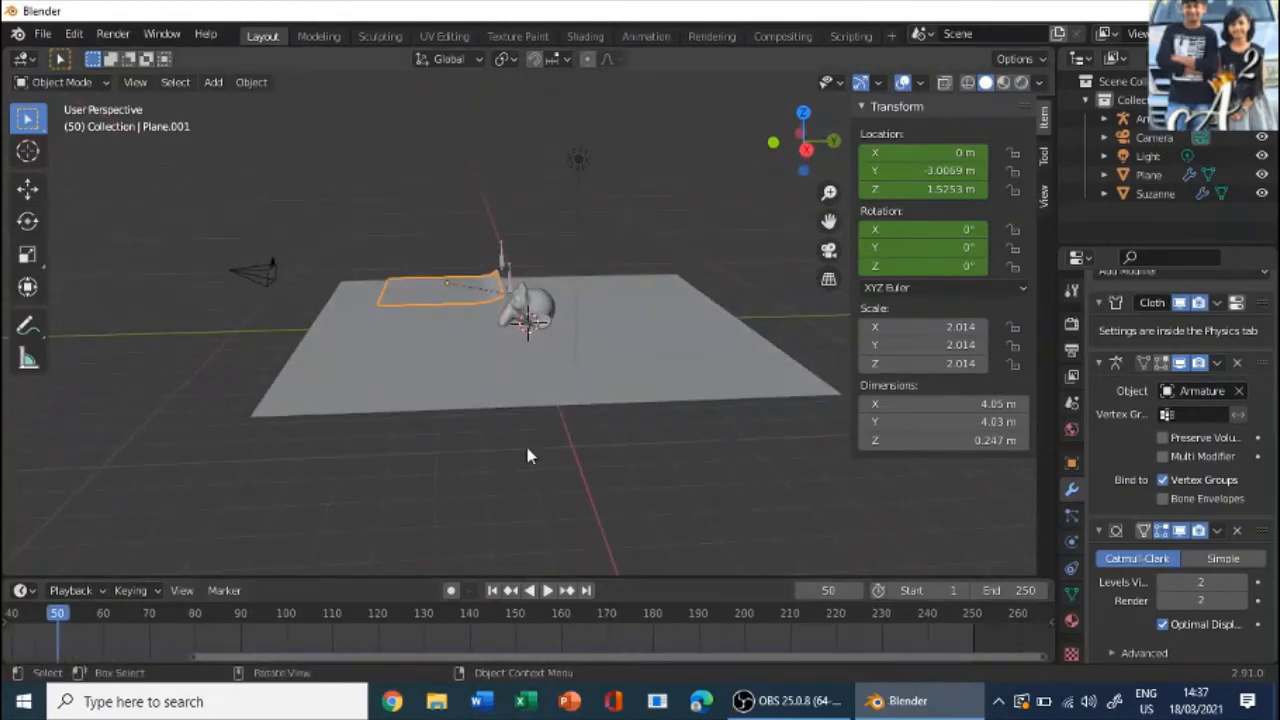
pyautogui.click(508, 282)
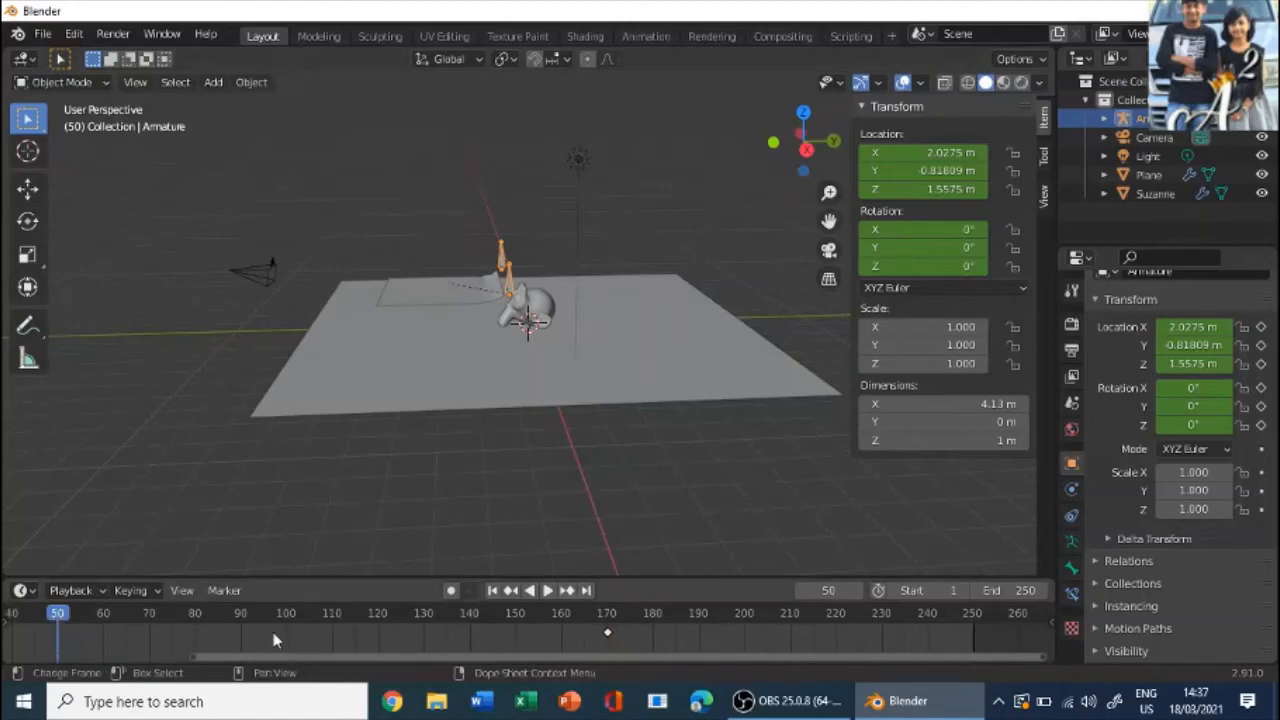
pyautogui.hotkey('shift', 'ctrl', 'space')
pyautogui.moveTo(446, 625); pyautogui.dragTo(542, 626)
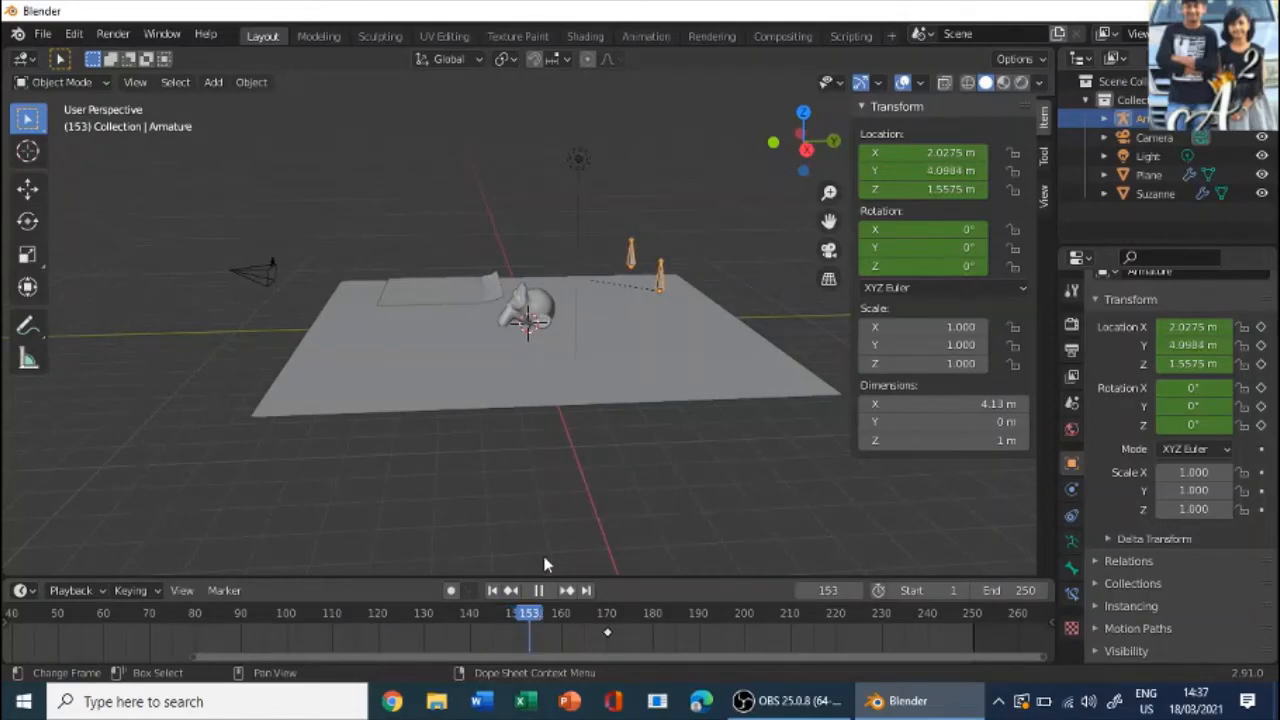
pyautogui.moveTo(474, 471); pyautogui.dragTo(451, 449, button='middle')
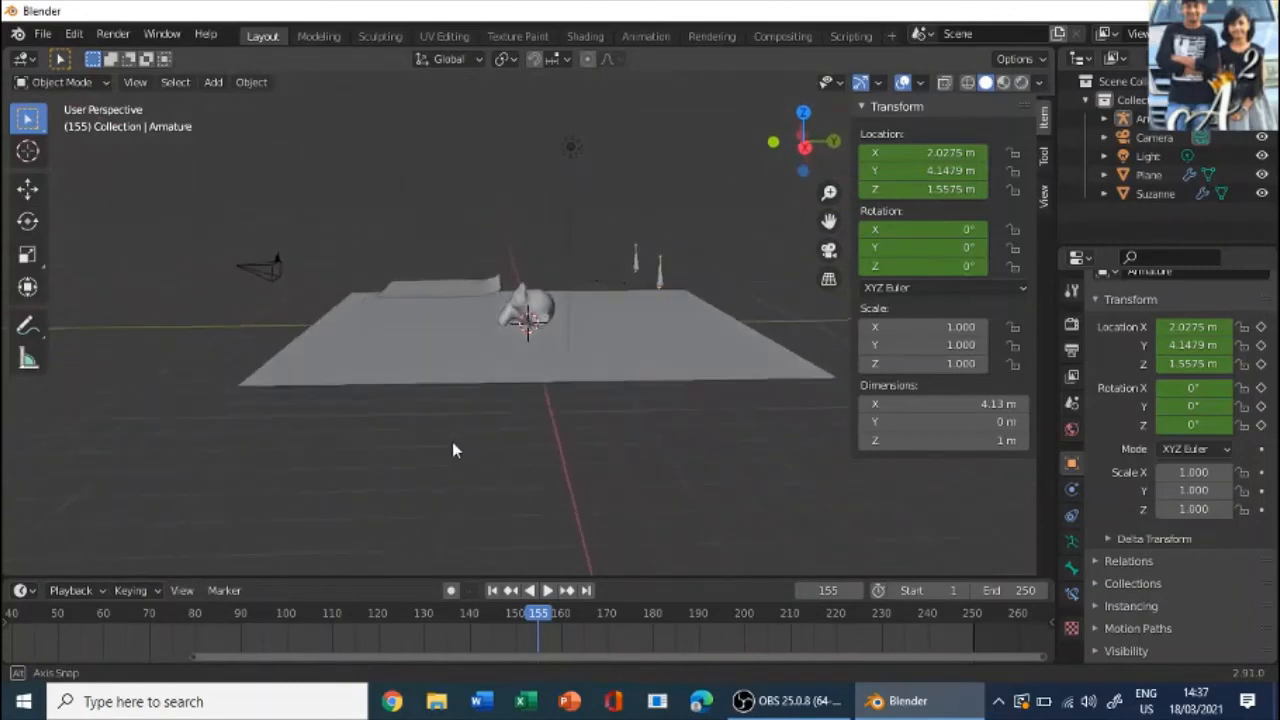
# - Play the cloth animation from frame 155 and stop playback at frame 2
pyautogui.click(545, 594)
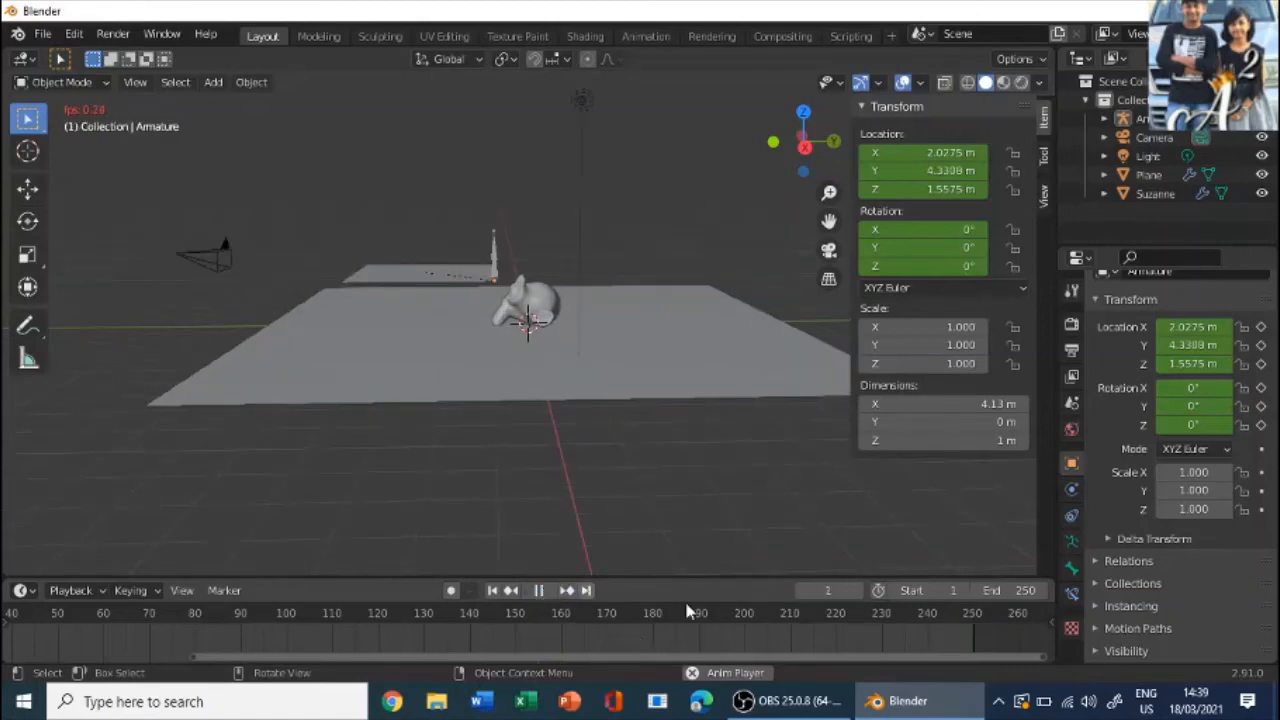
pyautogui.click(519, 592)
pyautogui.click(537, 591)
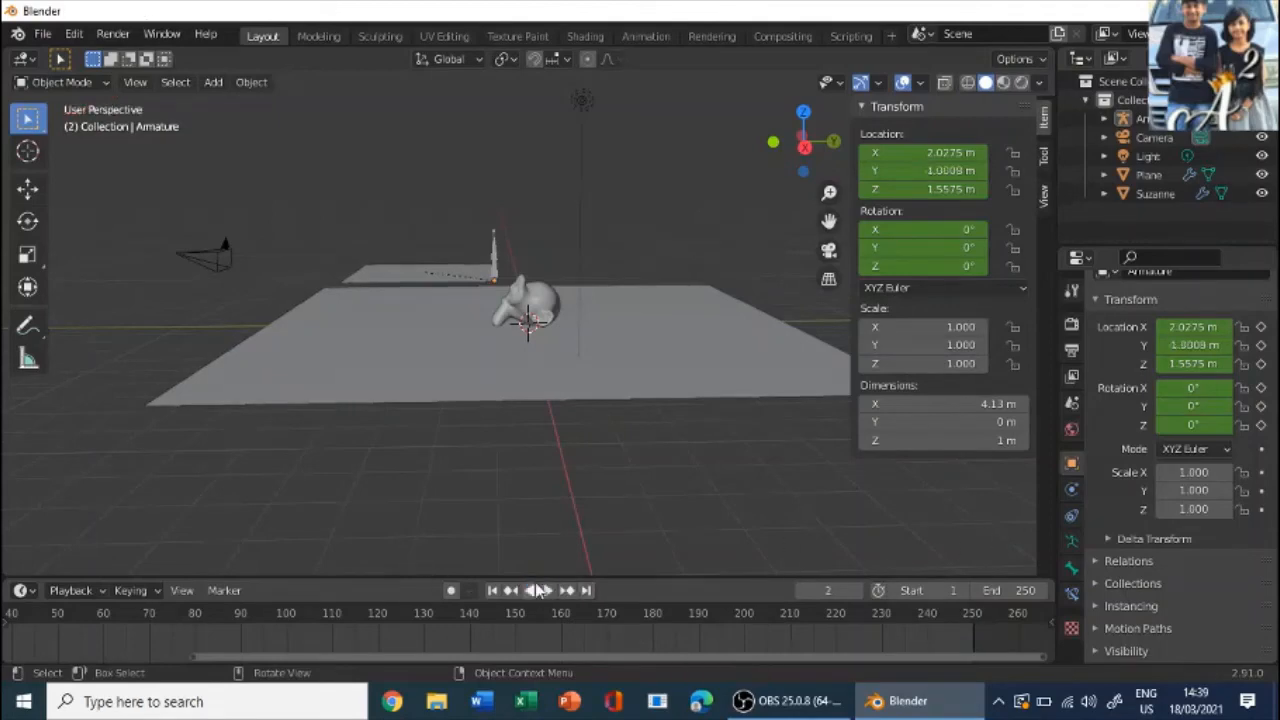
# - Set the simulation end frame of the cloth plane's physics cache to 170
pyautogui.moveTo(234, 309); pyautogui.dragTo(360, 321, button='middle')
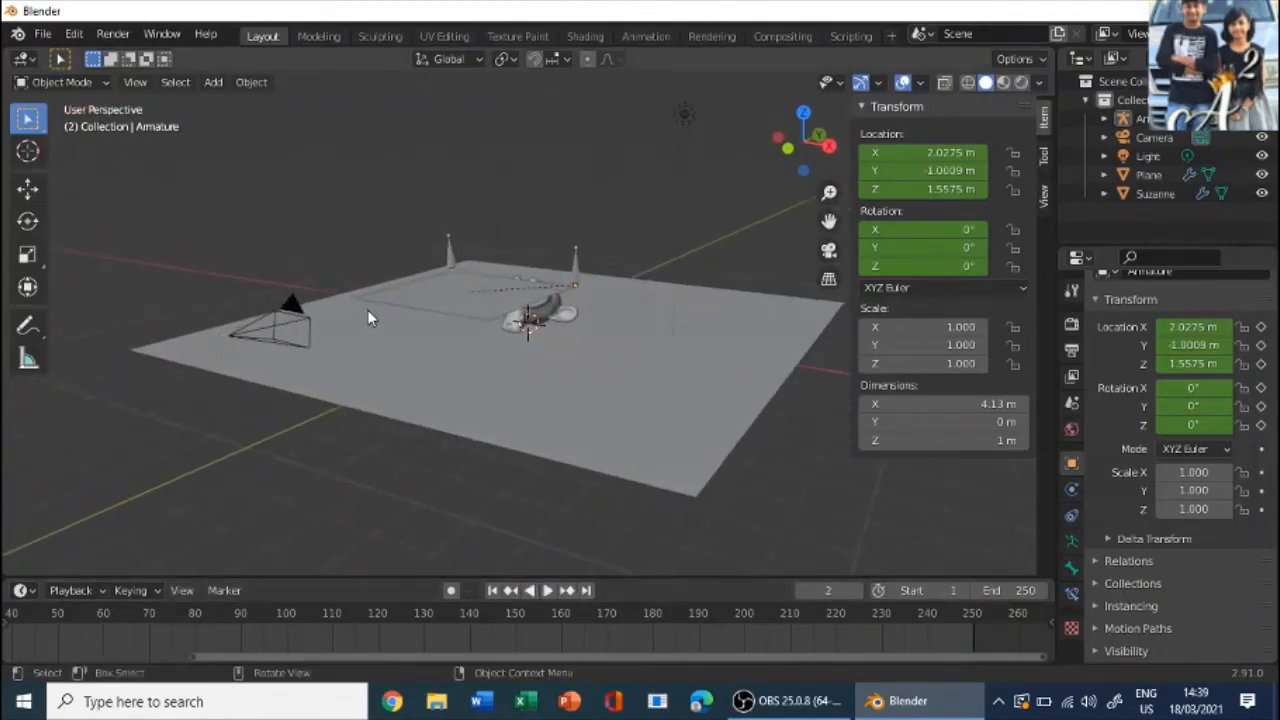
pyautogui.moveTo(483, 293); pyautogui.dragTo(447, 319, button='middle')
pyautogui.click(447, 319)
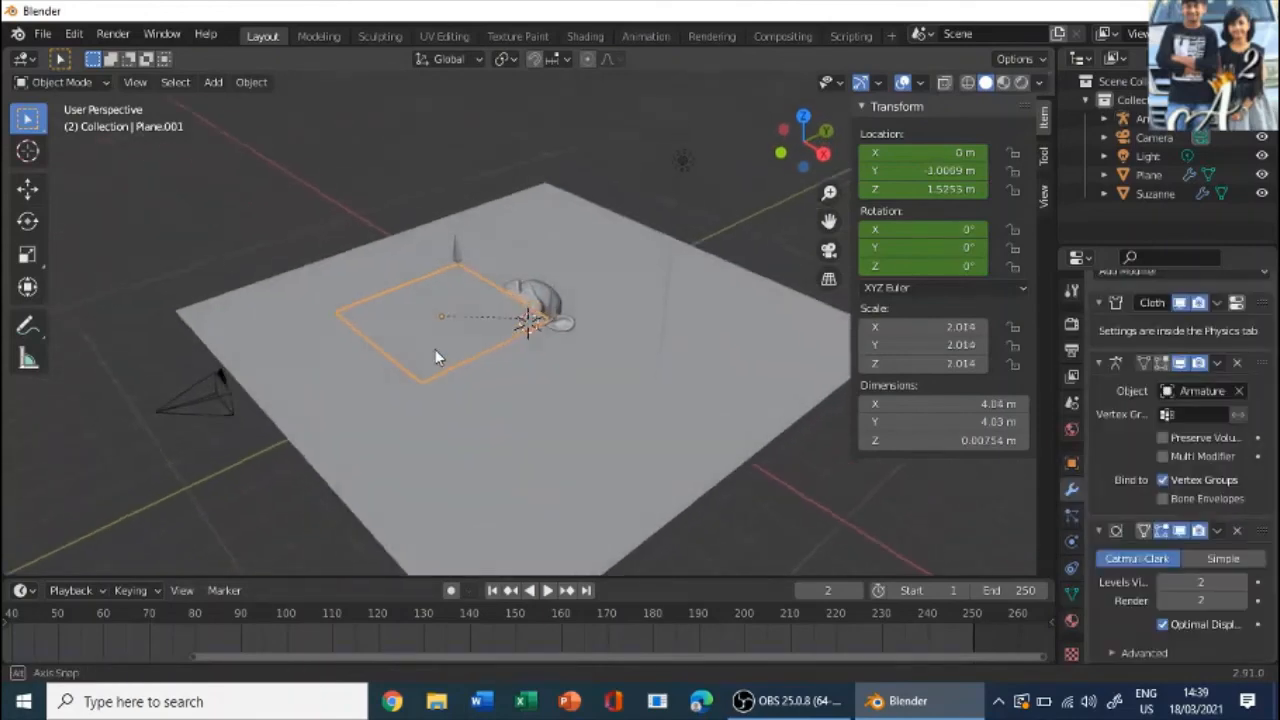
pyautogui.click(1071, 541)
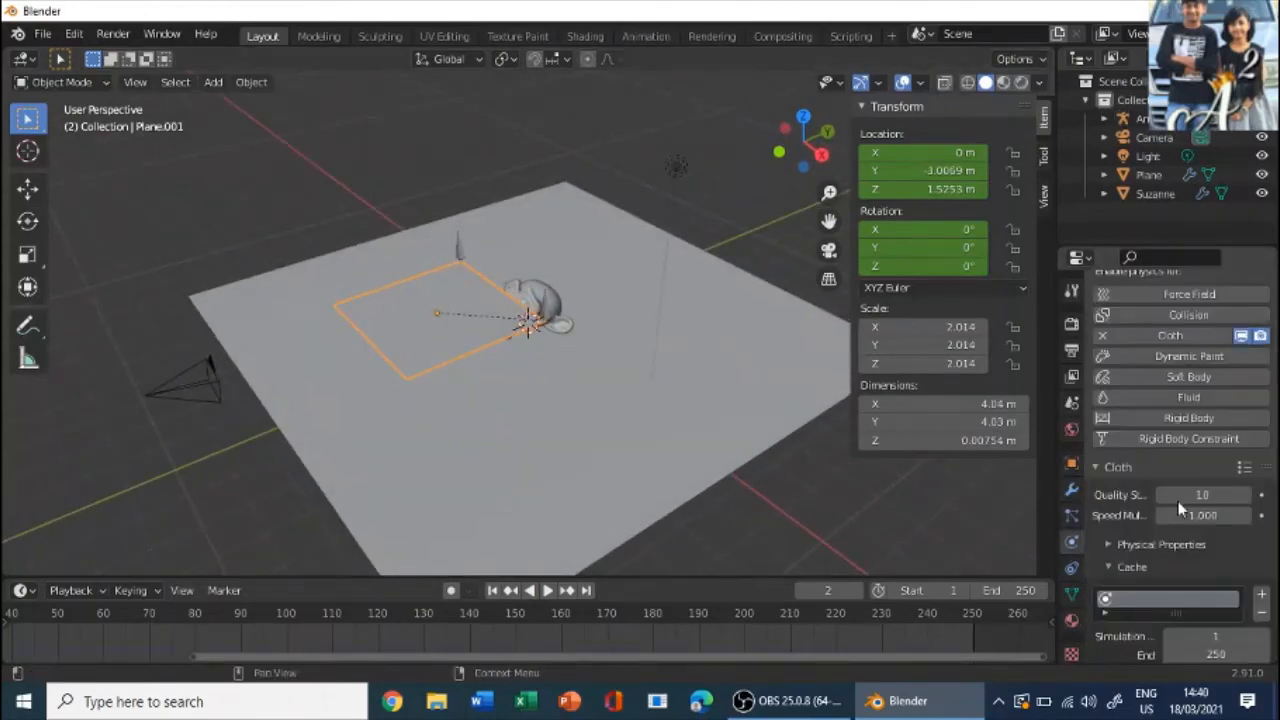
pyautogui.scroll(-5, 1178, 501)
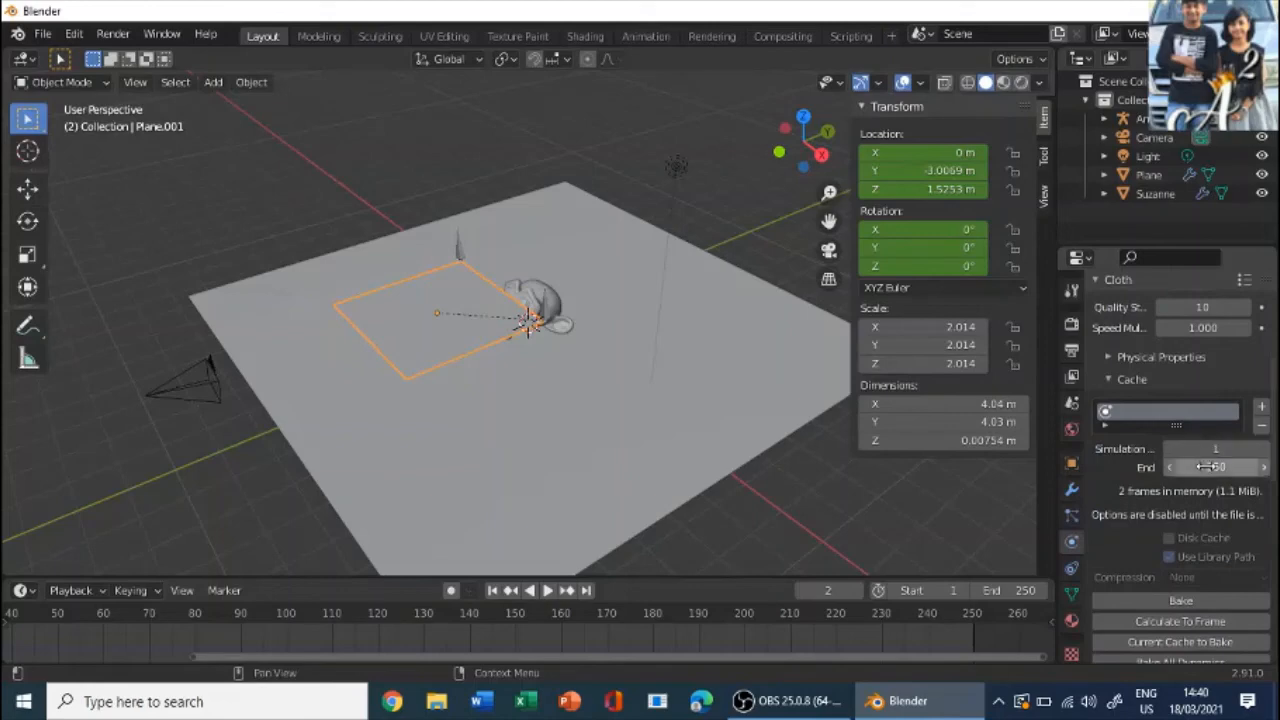
pyautogui.scroll(-5, 1200, 502)
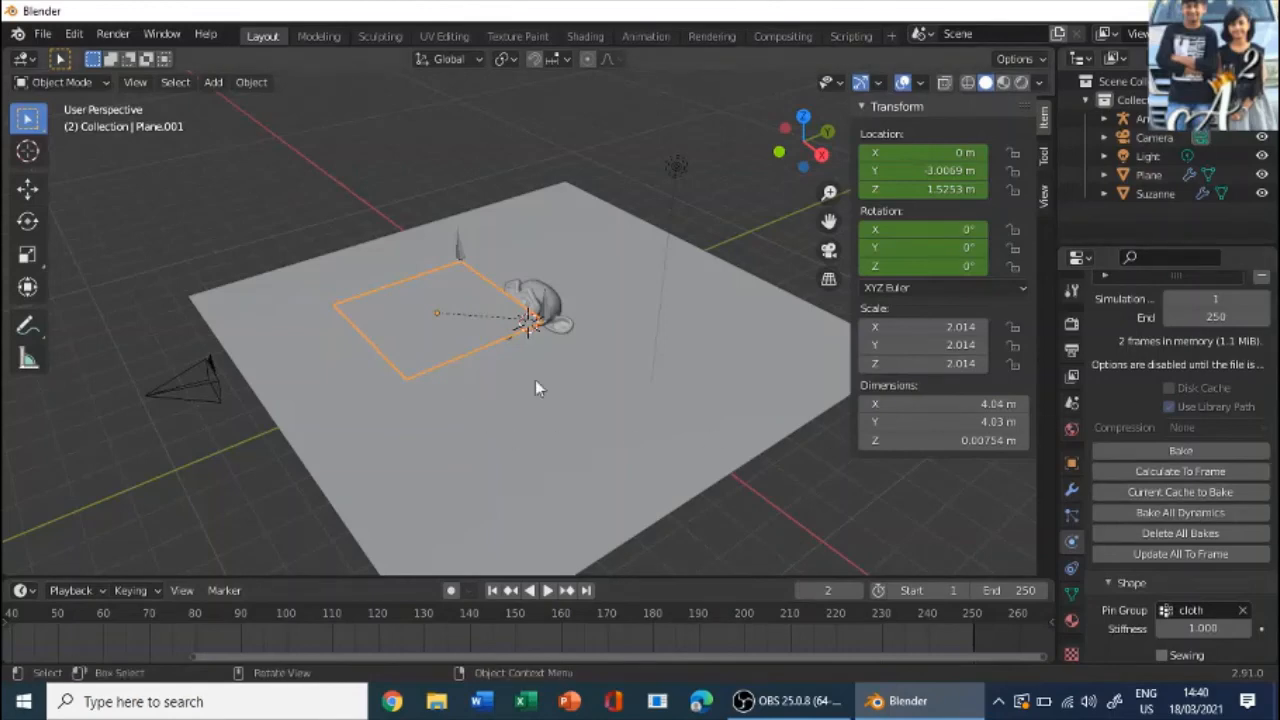
pyautogui.scroll(2, 591, 360)
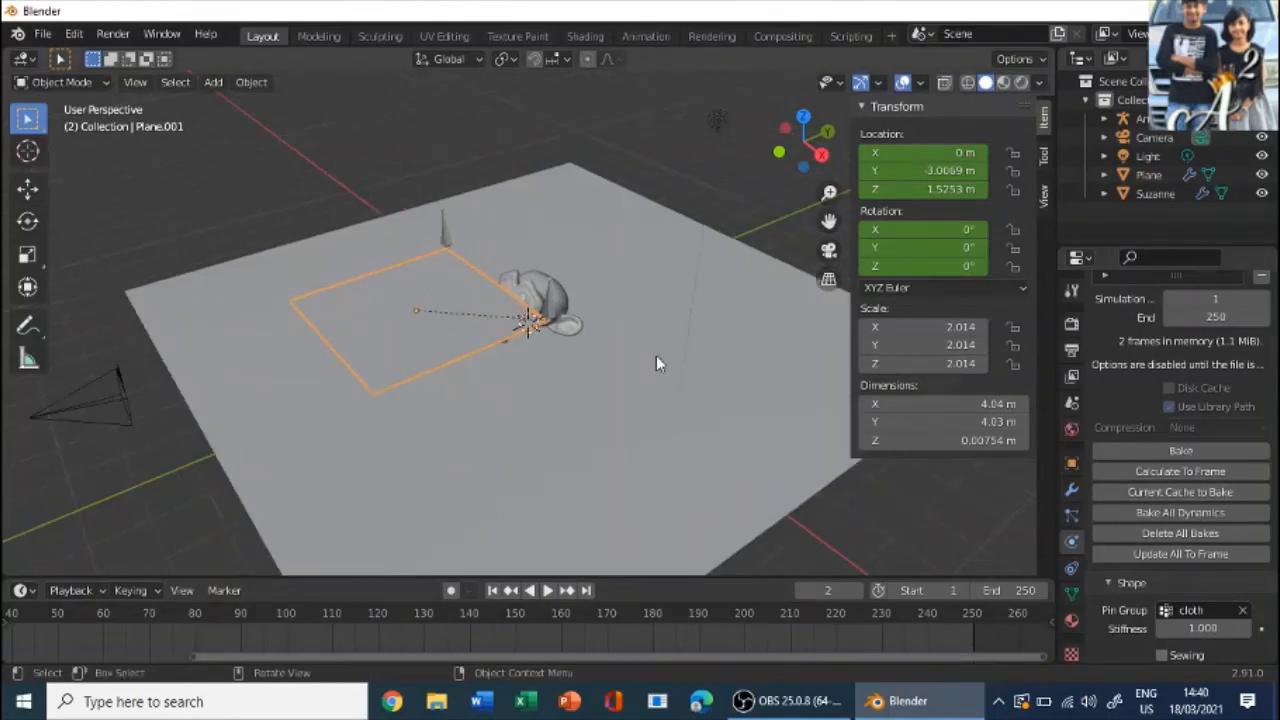
pyautogui.click(1202, 316)
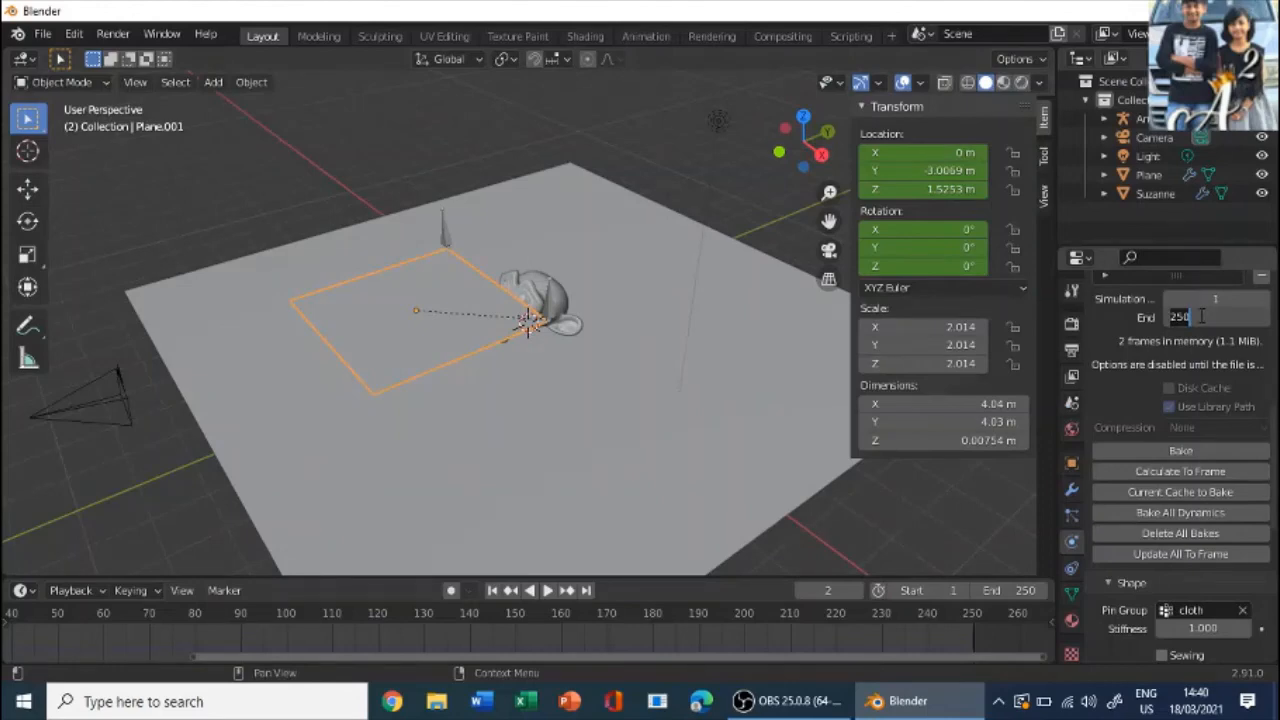
pyautogui.write('170')
pyautogui.press('Return')
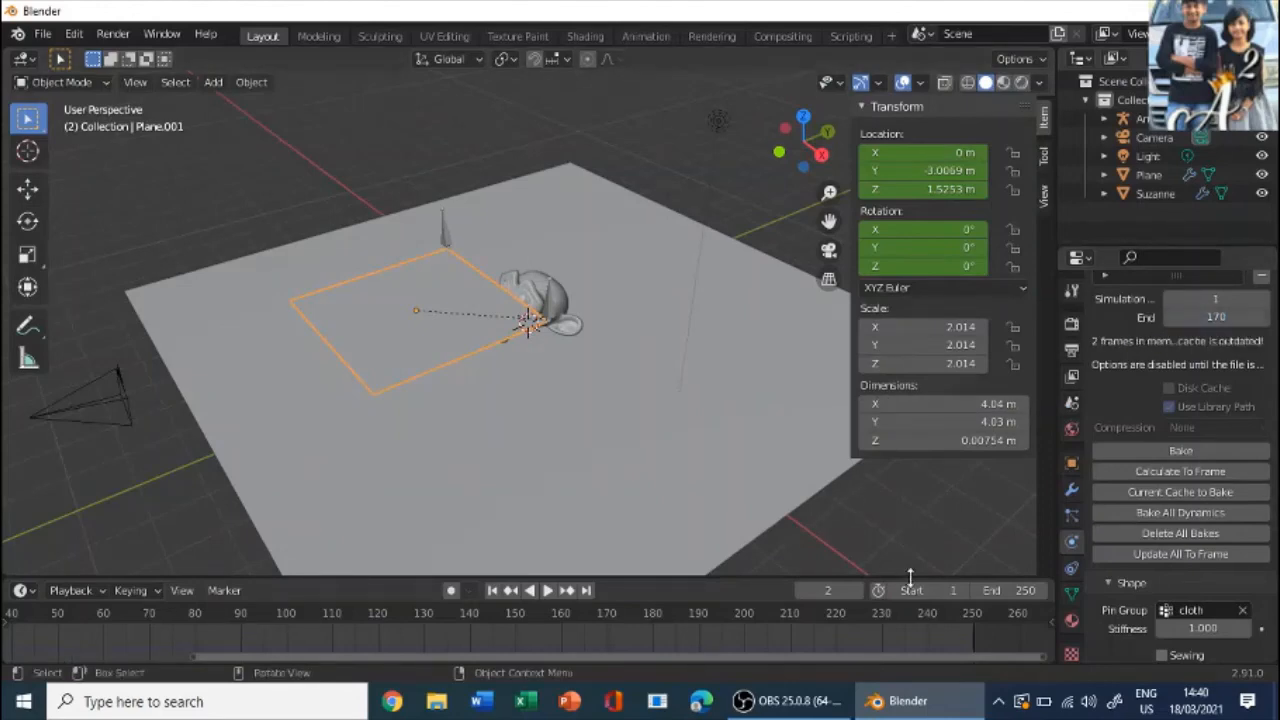
# - Set the scene's end frame to 170 and bake the cloth simulation
pyautogui.click(1010, 590)
pyautogui.write('170')
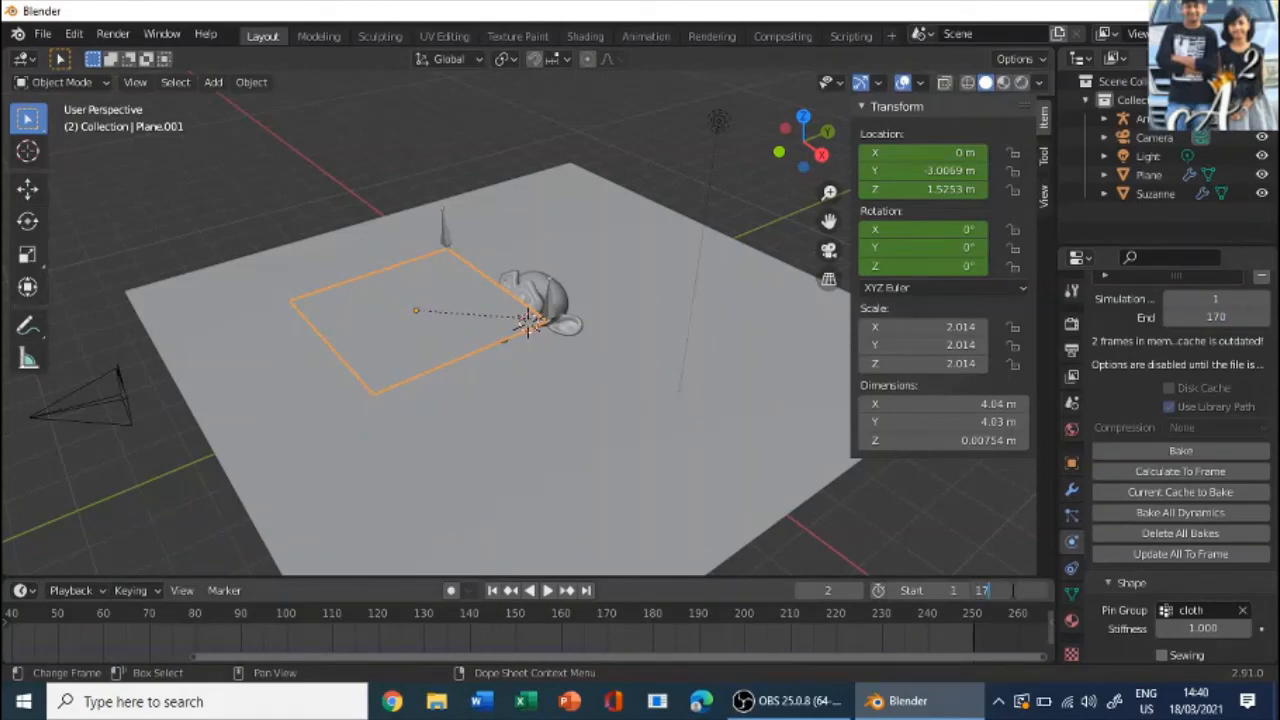
pyautogui.press('Return')
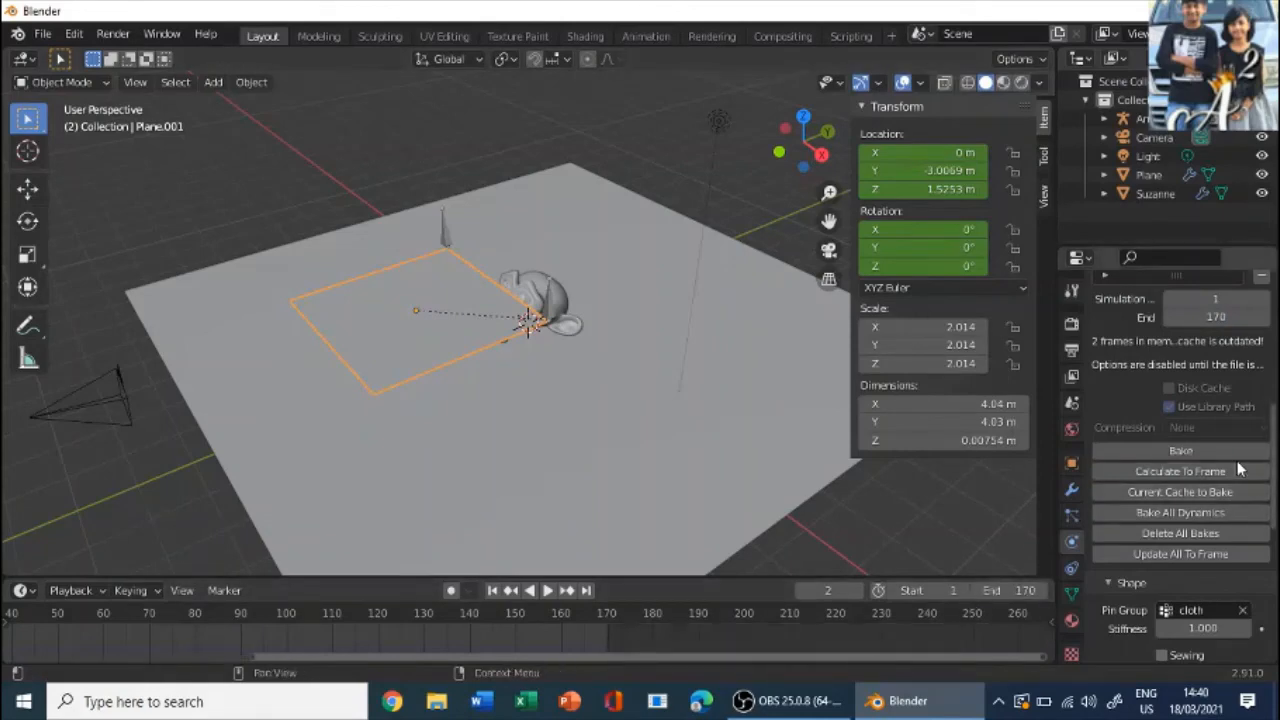
pyautogui.click(1218, 449)
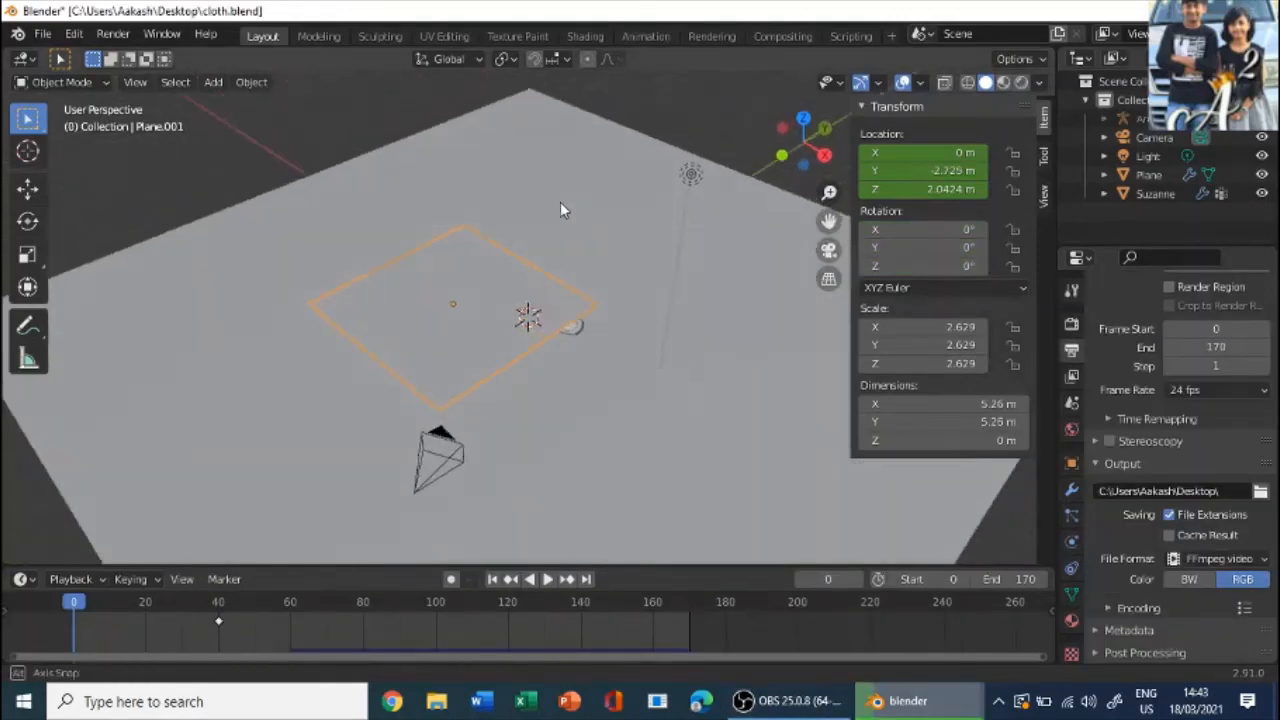
# - Hide the sidebar, view the cloth and monkey head from the side, and play the animation up to frame 88
pyautogui.moveTo(560, 203); pyautogui.dragTo(542, 185, button='middle')
pyautogui.scroll(3, 542, 185)
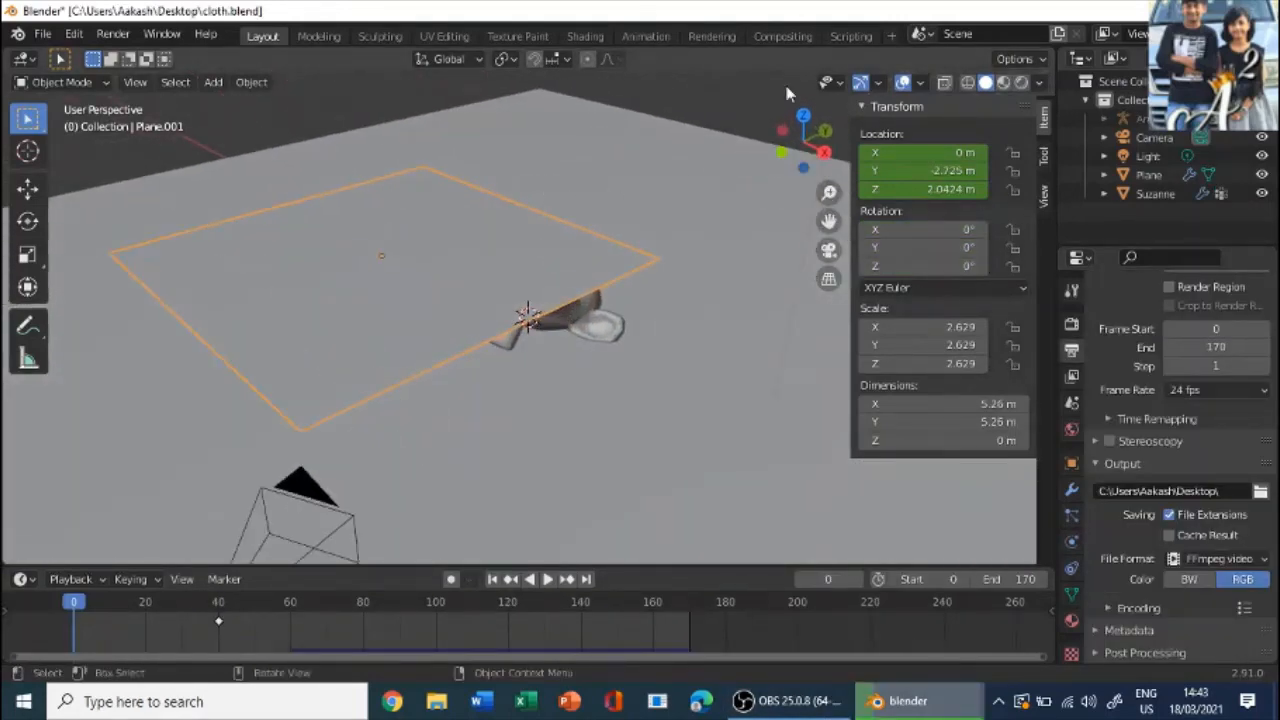
pyautogui.press('n')
pyautogui.moveTo(718, 249); pyautogui.dragTo(609, 252, button='middle')
pyautogui.moveTo(622, 328); pyautogui.dragTo(409, 409, button='middle')
pyautogui.moveTo(512, 276); pyautogui.dragTo(514, 233, button='middle')
pyautogui.press('space')
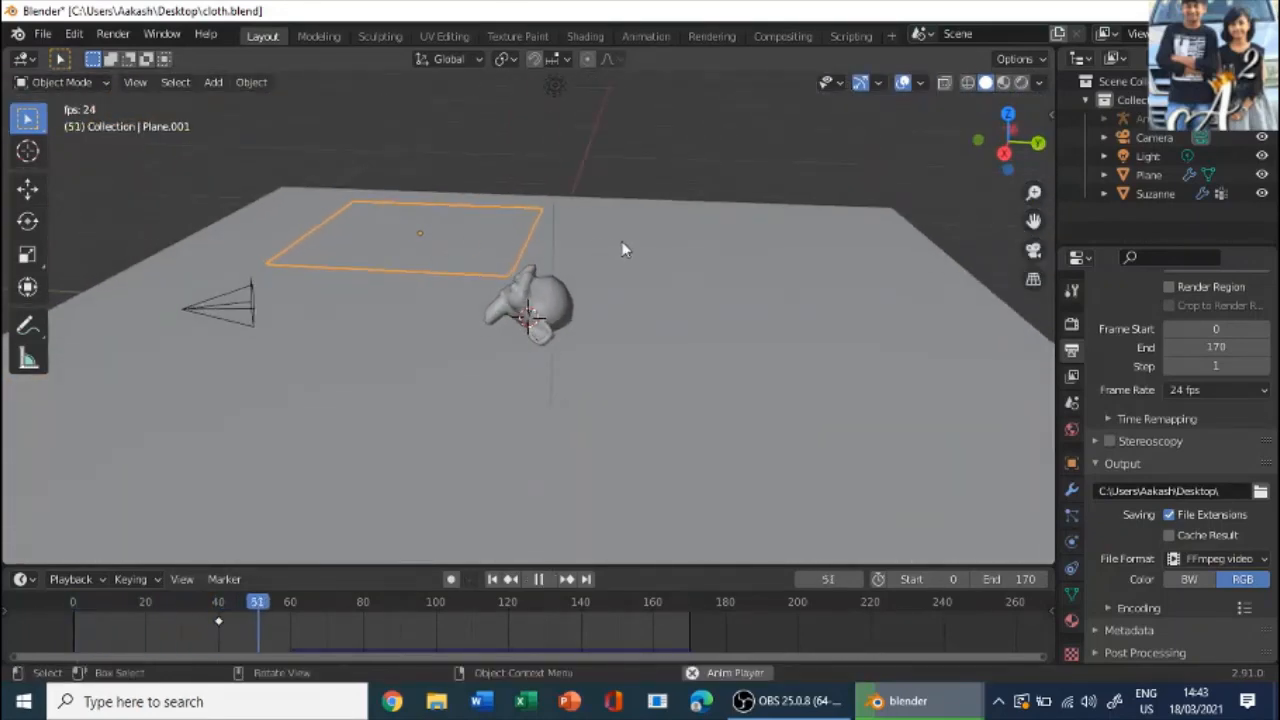
pyautogui.press('space')
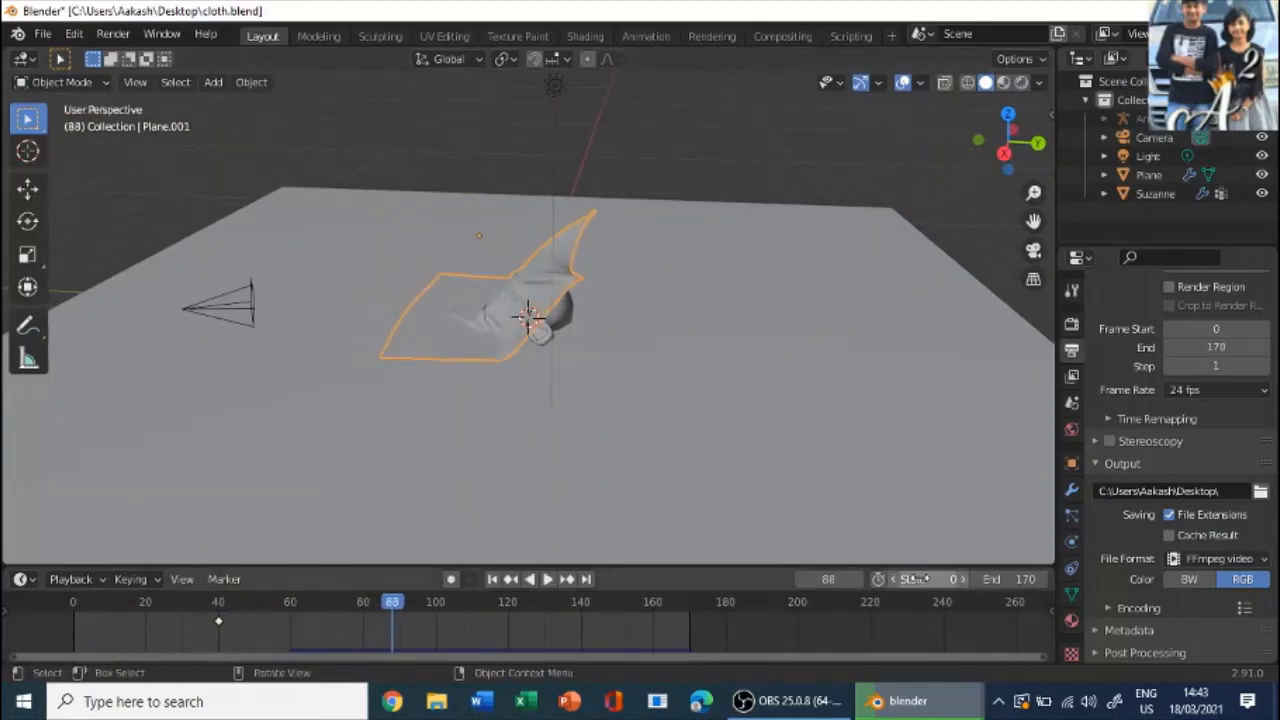
# - Set the scene's start frame to 40 and bring up the cloth plane's physics cache settings
pyautogui.click(922, 579)
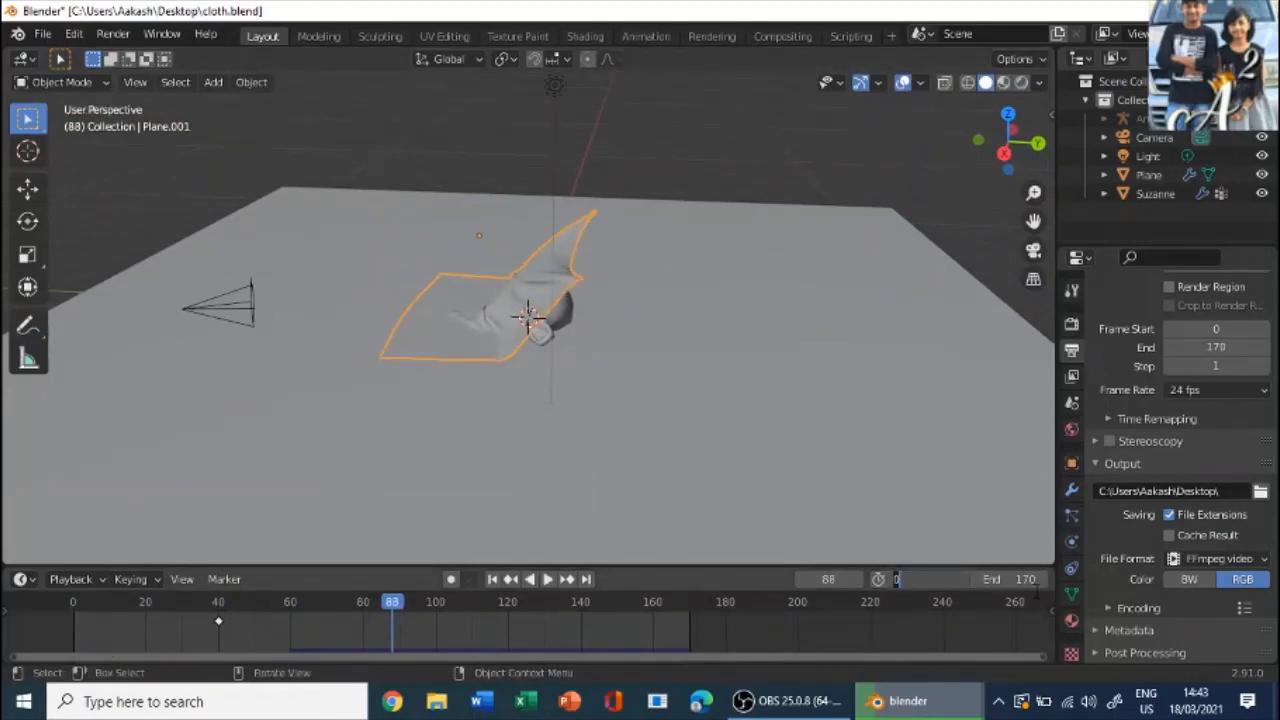
pyautogui.write('40')
pyautogui.press('Return')
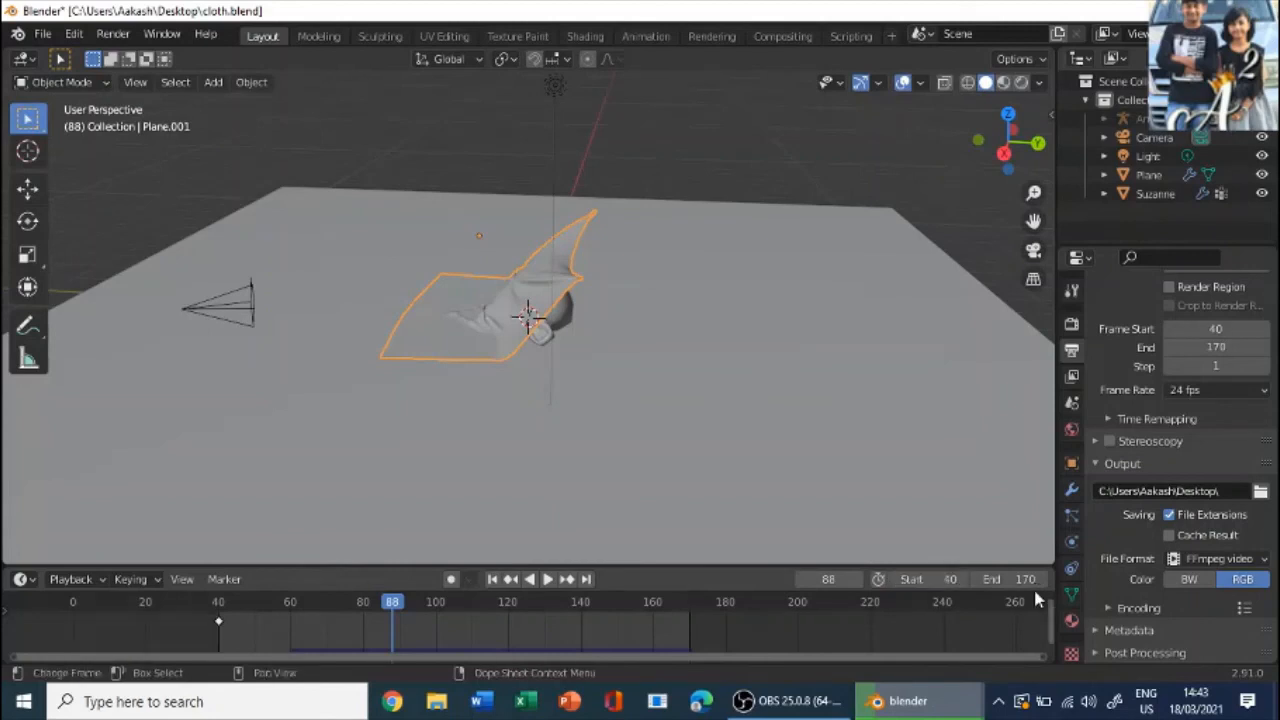
pyautogui.scroll(3, 1160, 450)
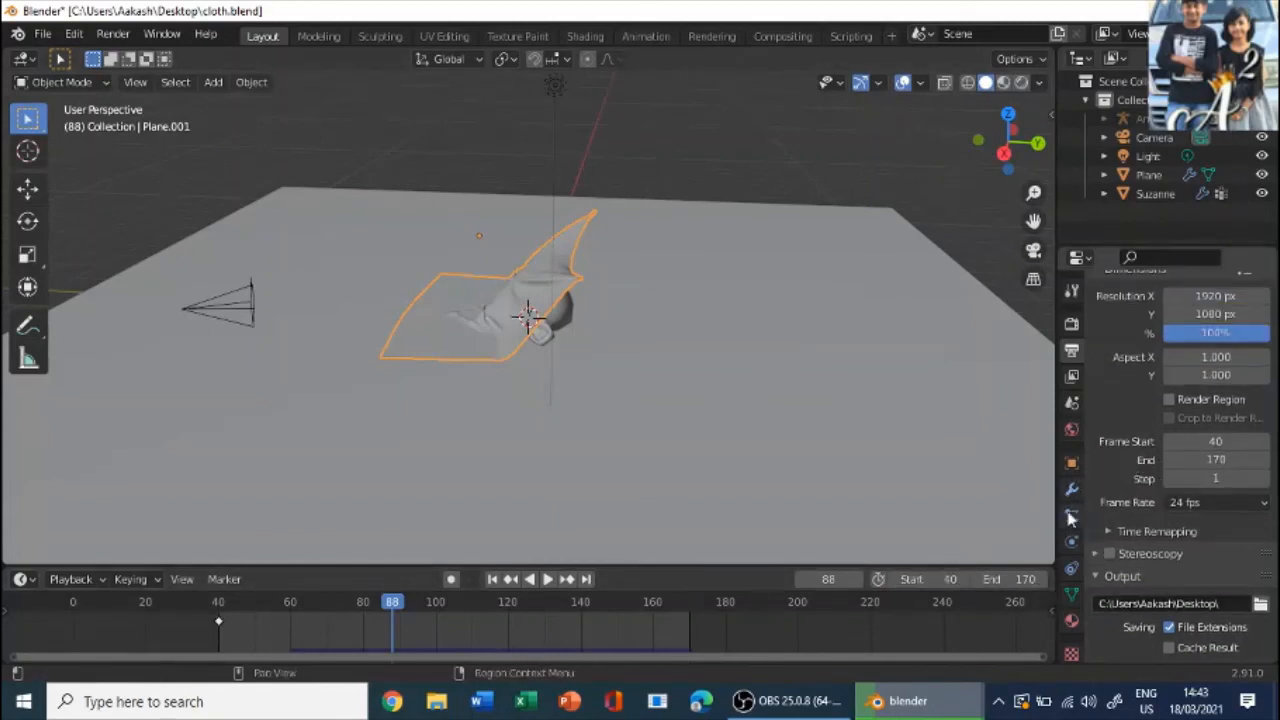
pyautogui.click(1071, 546)
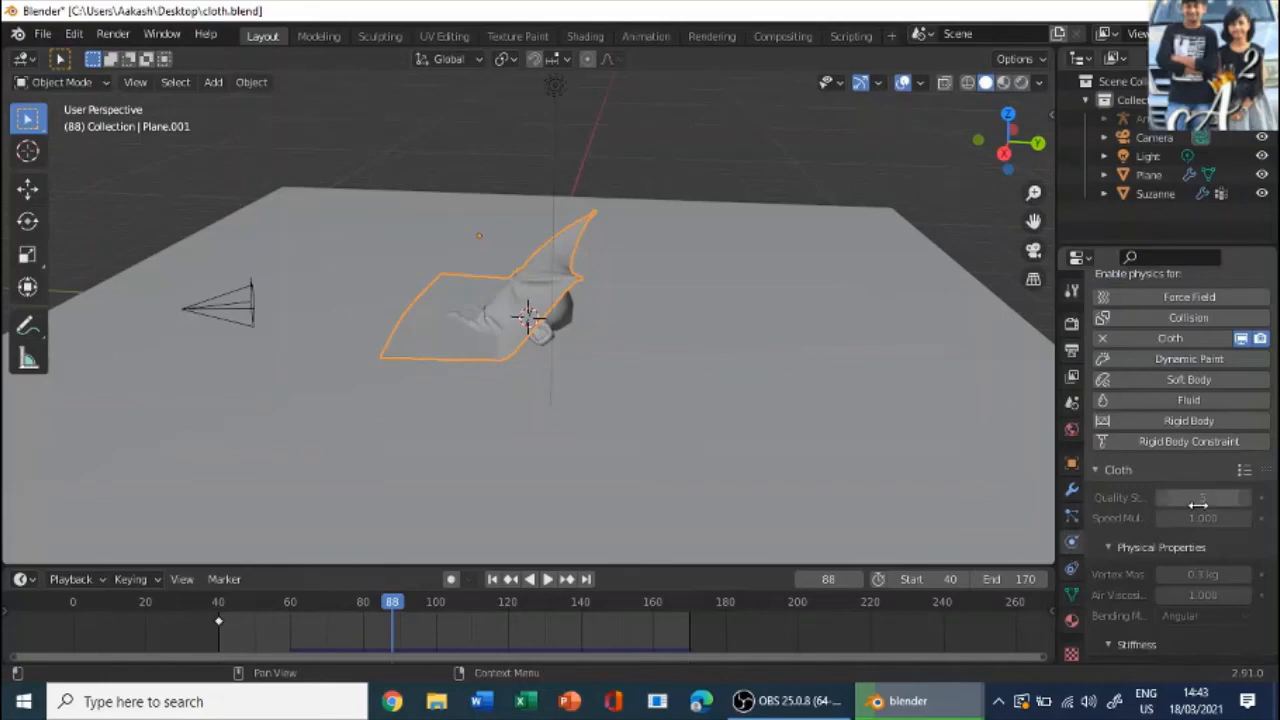
pyautogui.scroll(-10, 1154, 497)
pyautogui.scroll(-8, 1160, 500)
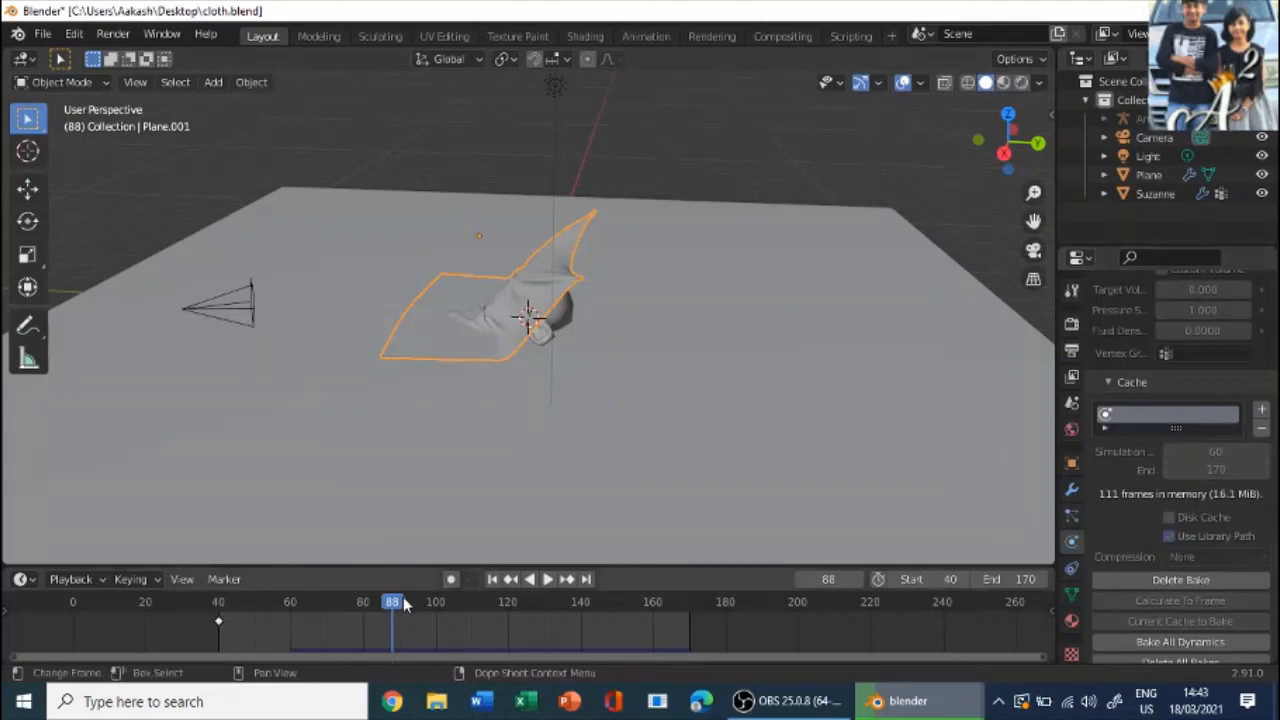
# - Move the timeline to frame 41 and play the cloth animation through the camera up to frame 152, leaving the camera view again
pyautogui.moveTo(404, 604); pyautogui.dragTo(236, 622)
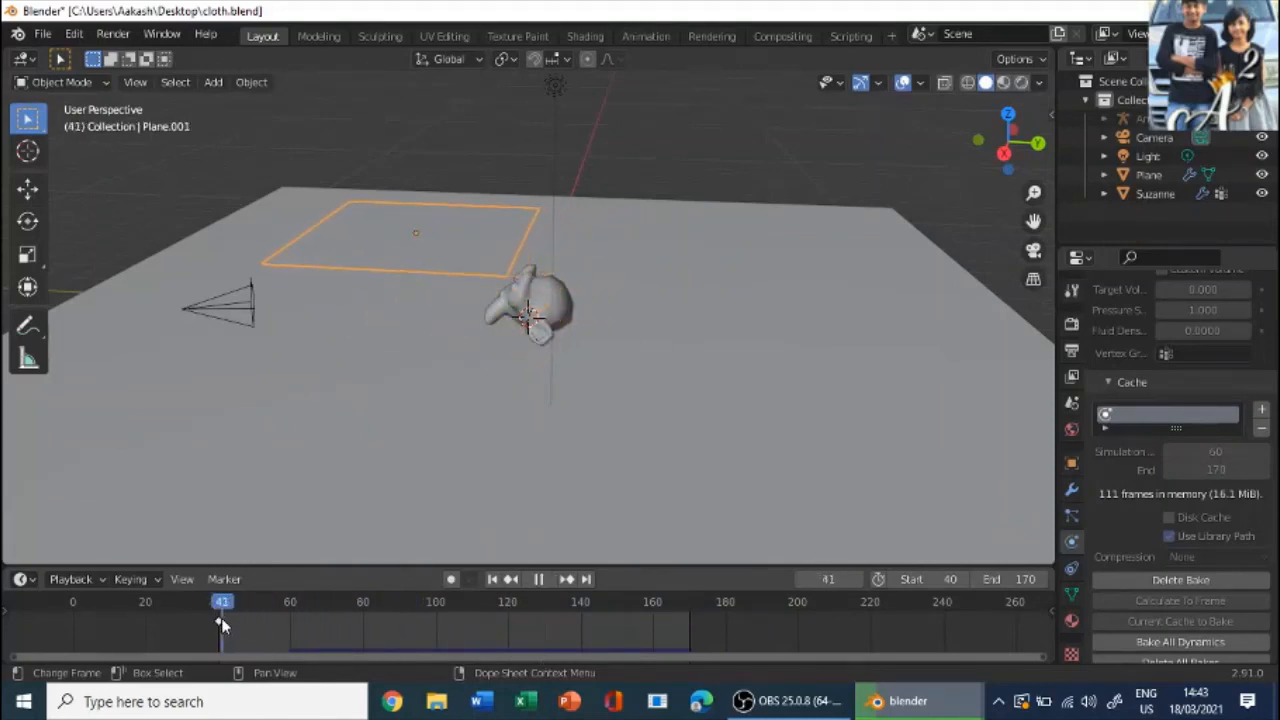
pyautogui.press('KP_Decimal')
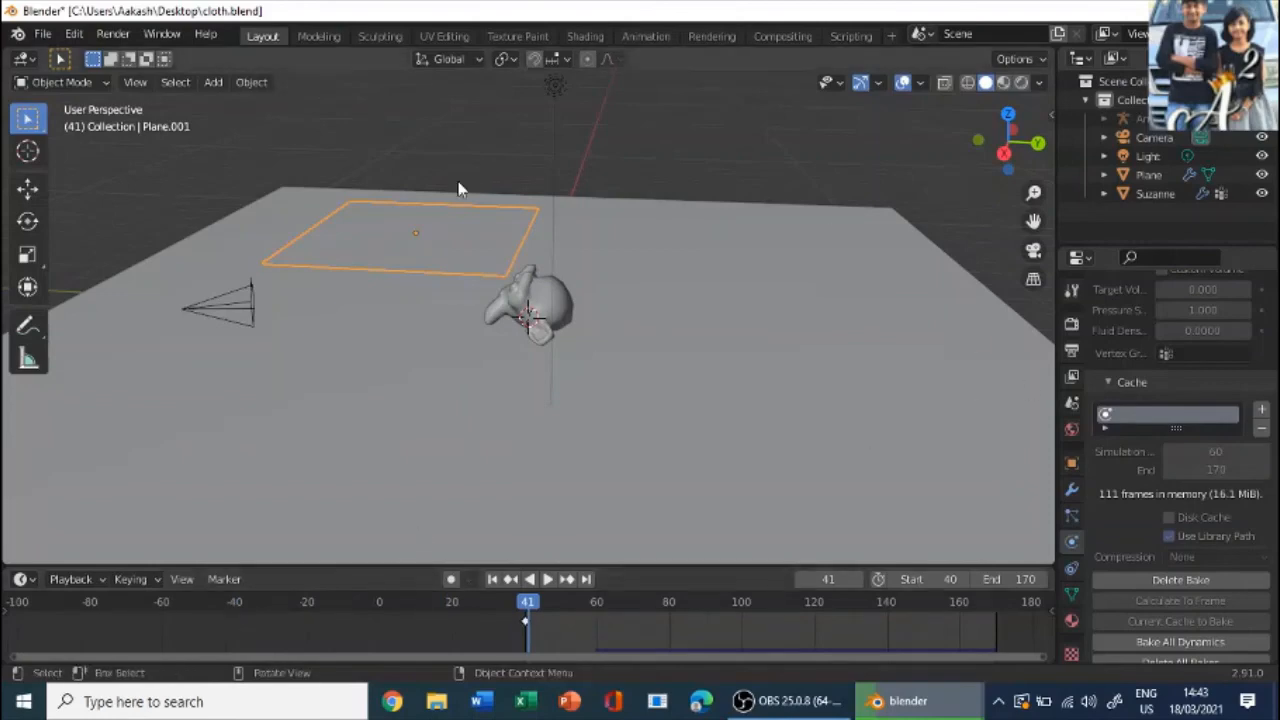
pyautogui.moveTo(457, 186); pyautogui.dragTo(508, 86, button='middle')
pyautogui.click(508, 92)
pyautogui.press('KP_0')
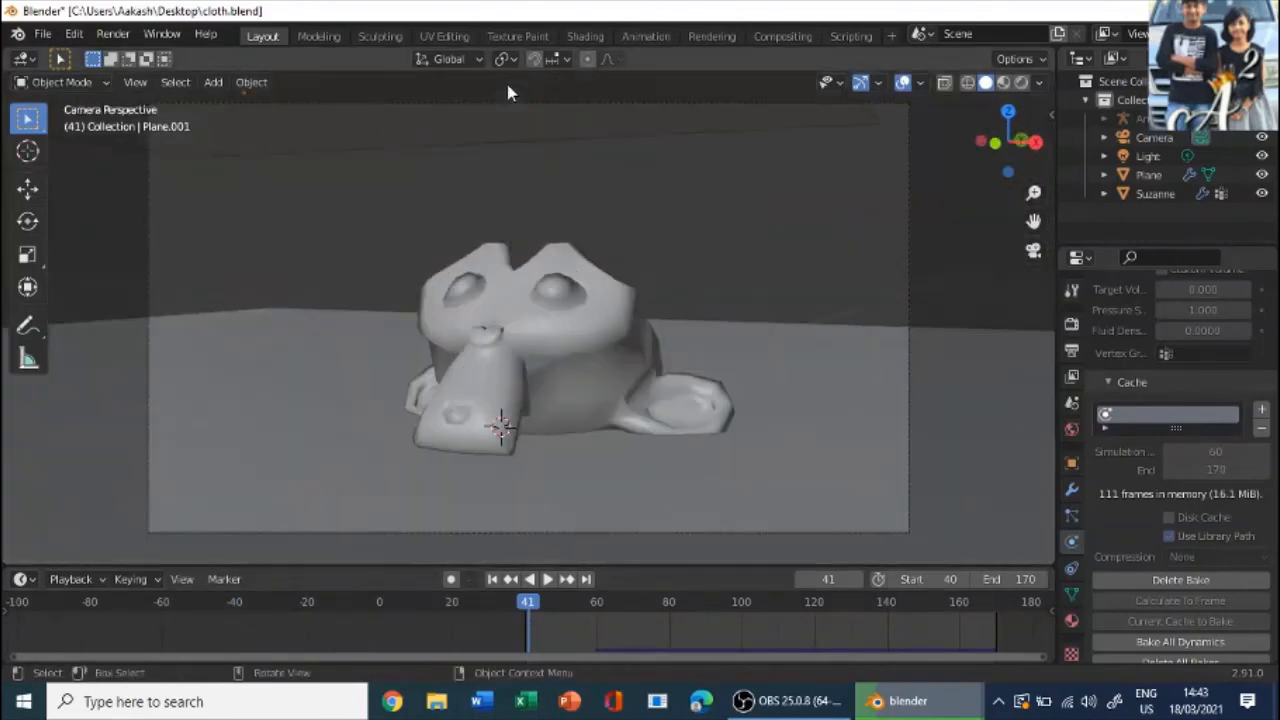
pyautogui.press('space')
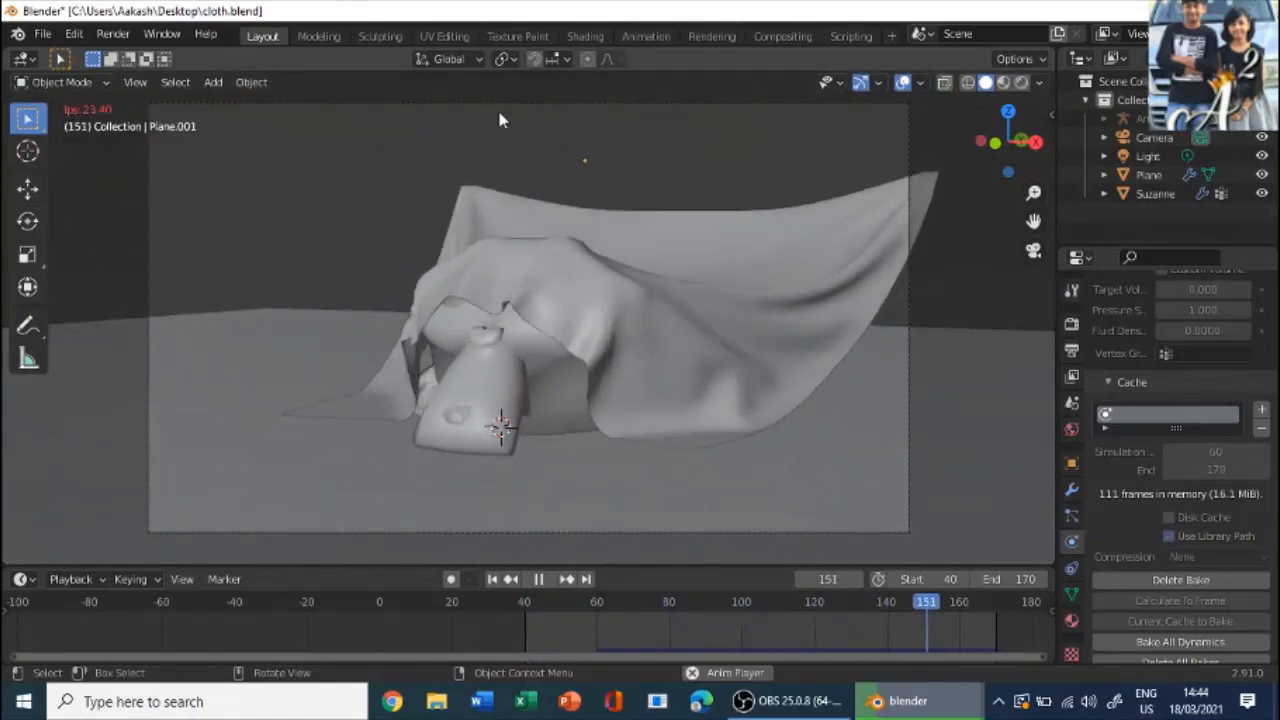
pyautogui.press('space')
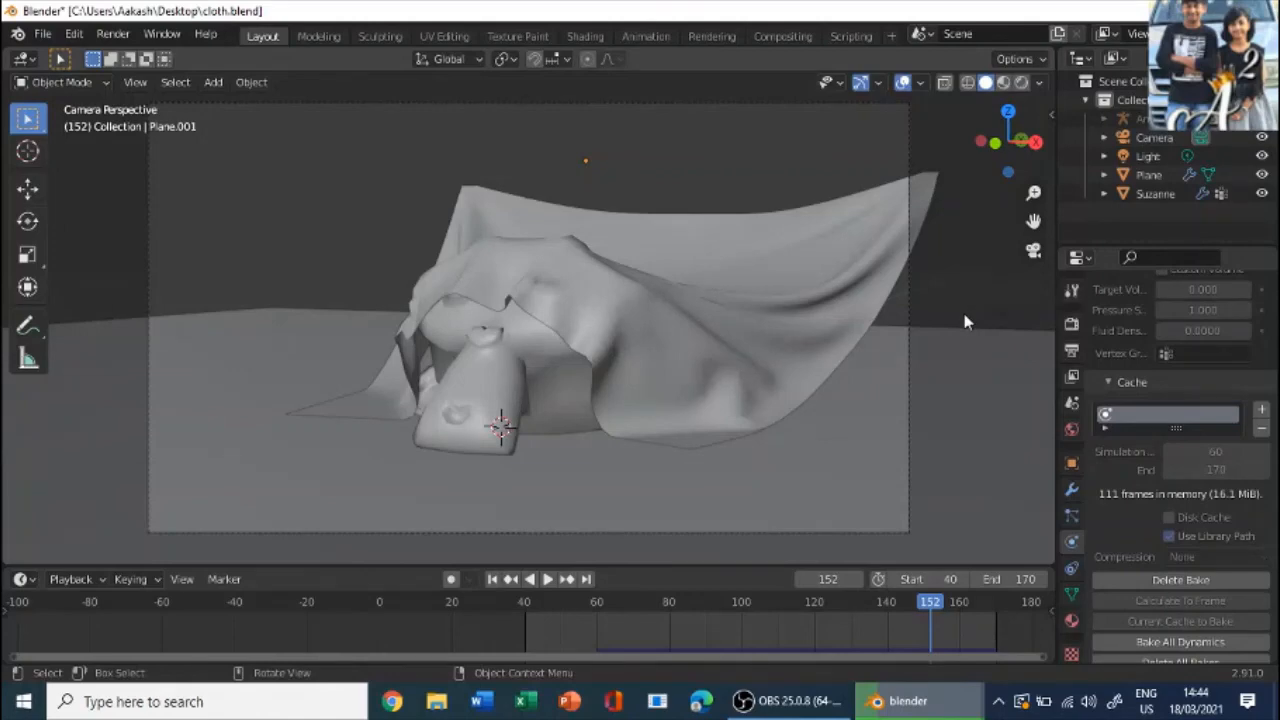
pyautogui.press('KP_0')
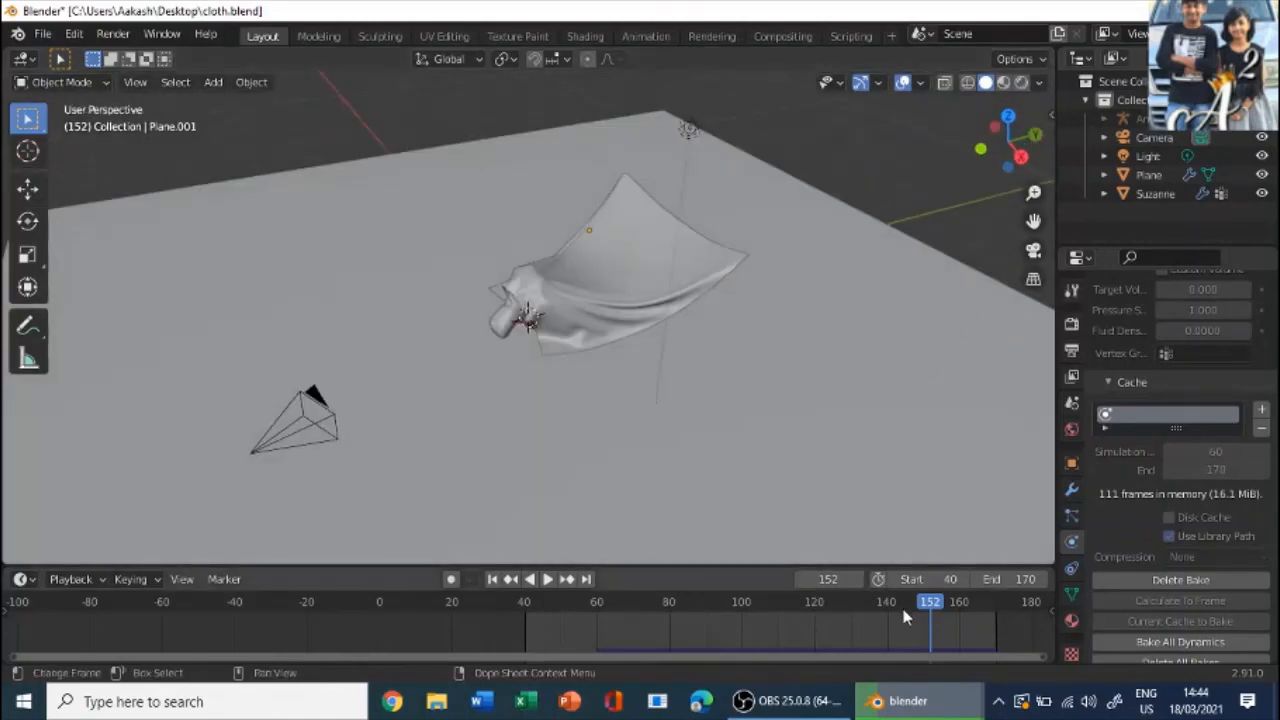
# - Move the timeline back to frame 41 and apply Shade Smooth to the monkey head
pyautogui.moveTo(940, 600); pyautogui.dragTo(528, 640)
pyautogui.moveTo(619, 371); pyautogui.dragTo(525, 282, button='middle')
pyautogui.scroll(5, 585, 330)
pyautogui.click(525, 282)
pyautogui.rightClick(525, 282)
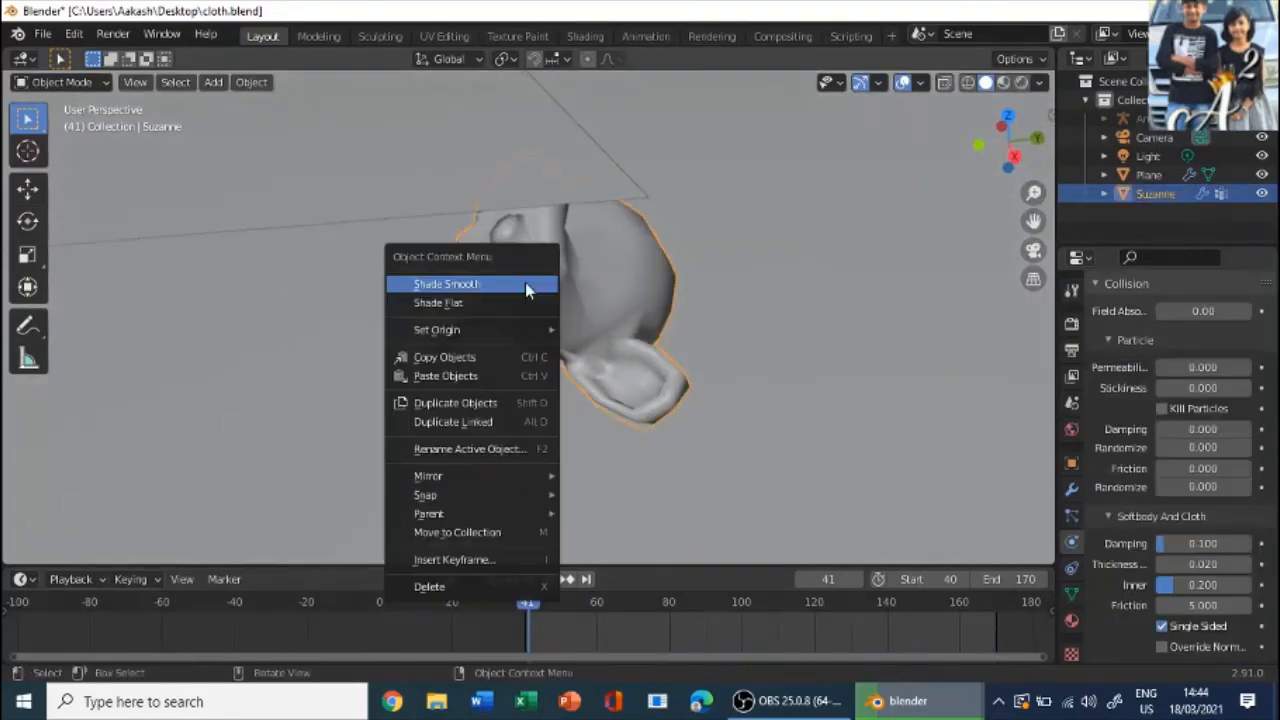
pyautogui.click(525, 282)
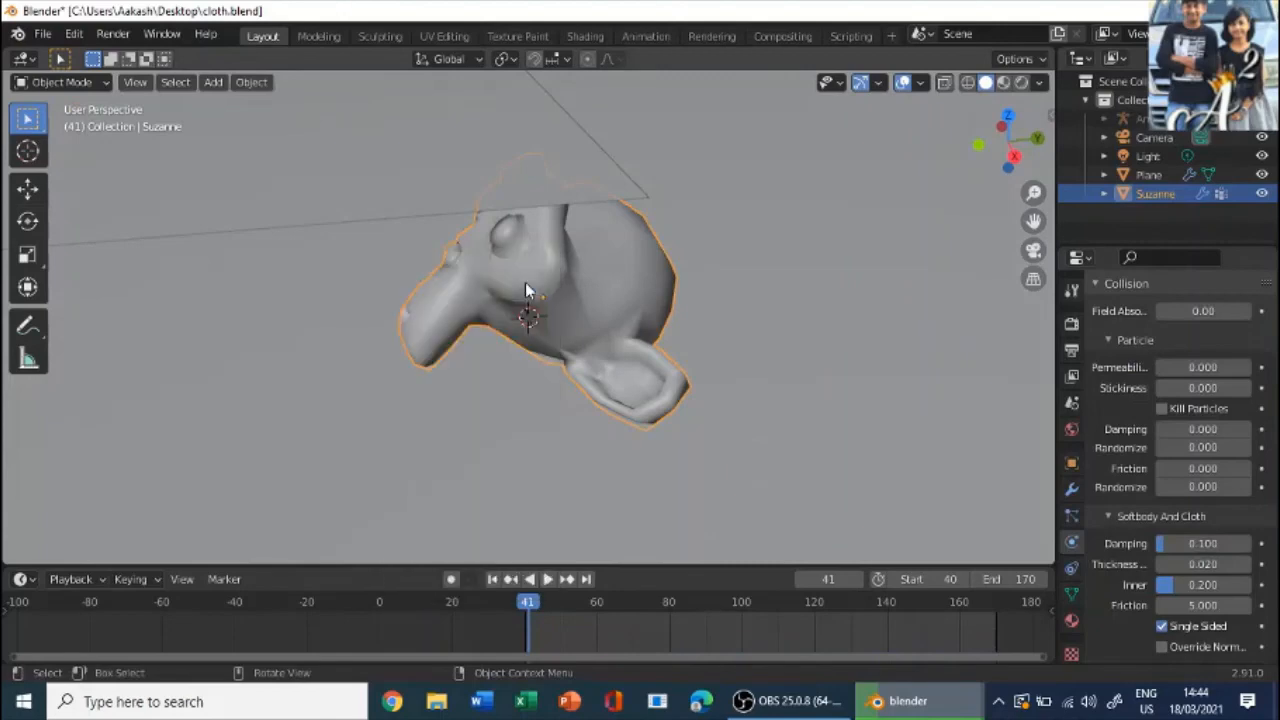
# - Add a Subdivision Surface modifier to the monkey head and set its viewport level to 2
pyautogui.click(1071, 489)
pyautogui.click(1160, 320)
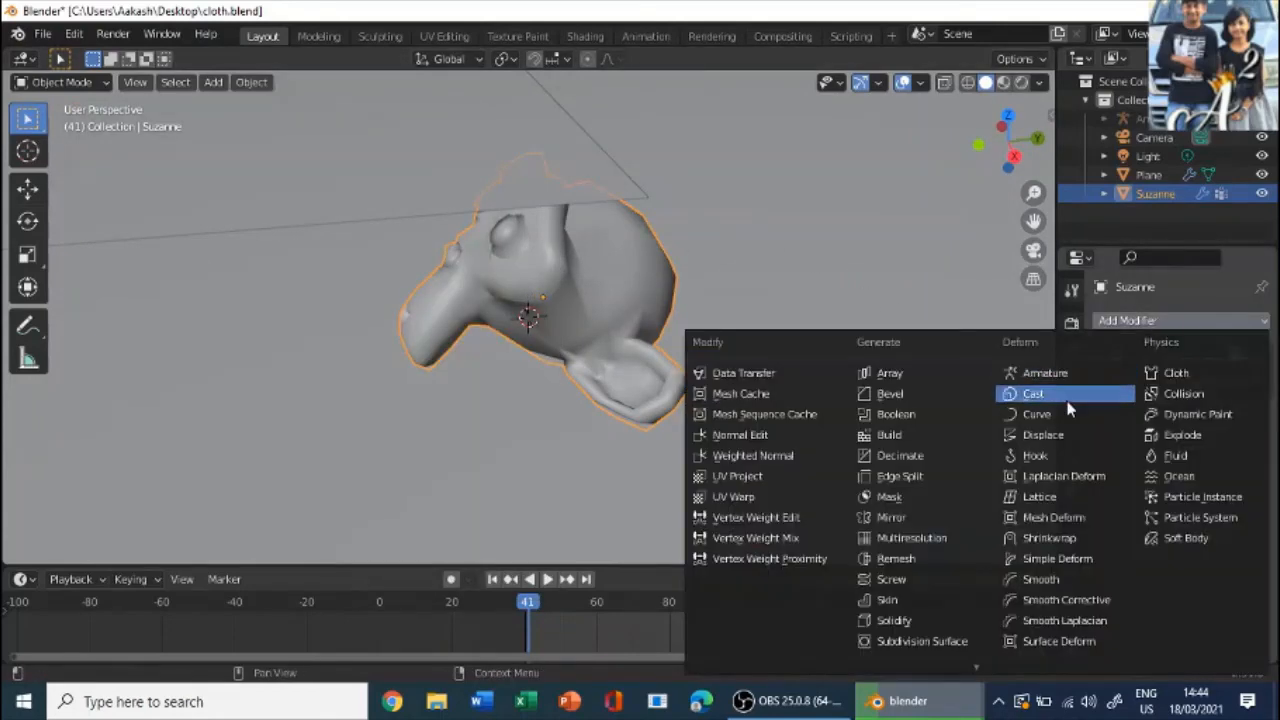
pyautogui.click(976, 640)
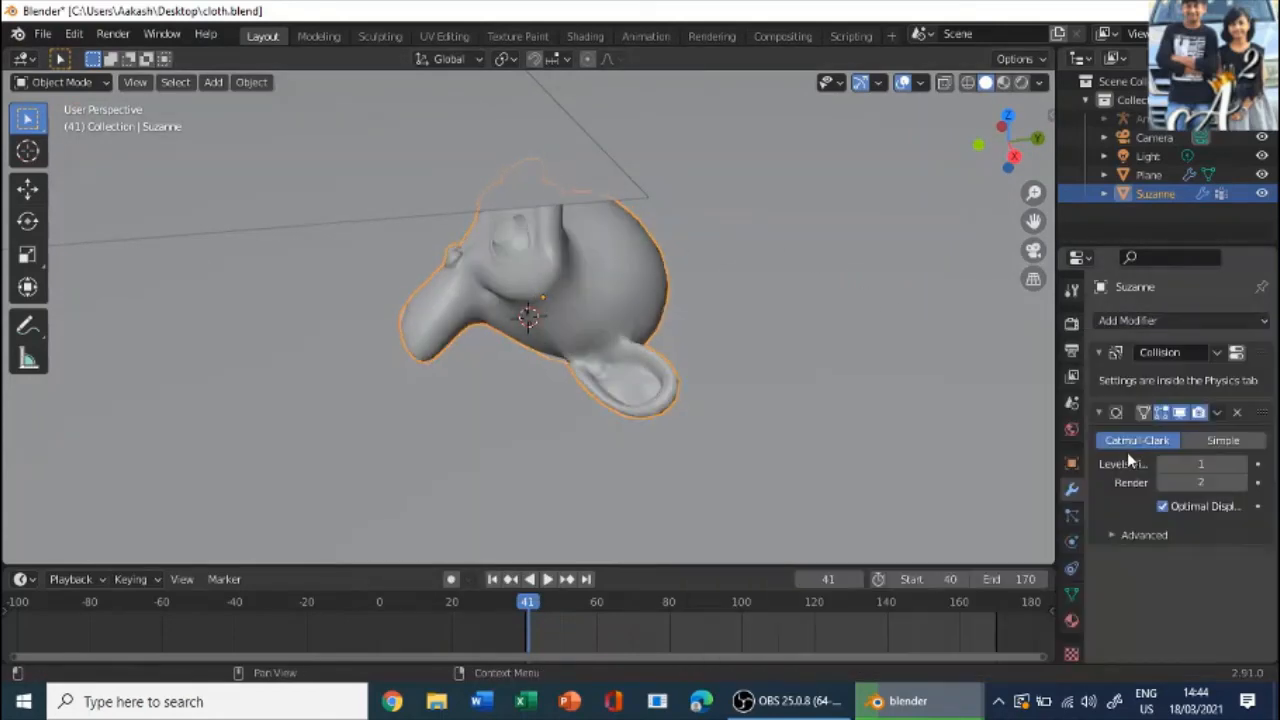
pyautogui.click(1201, 463)
# - Play the cloth animation through the camera, stop it at frame 48 and examine the smoothed monkey head from other angles
pyautogui.scroll(-4, 600, 217)
pyautogui.moveTo(602, 215); pyautogui.dragTo(587, 322, button='middle')
pyautogui.press('KP_0')
pyautogui.press('space')
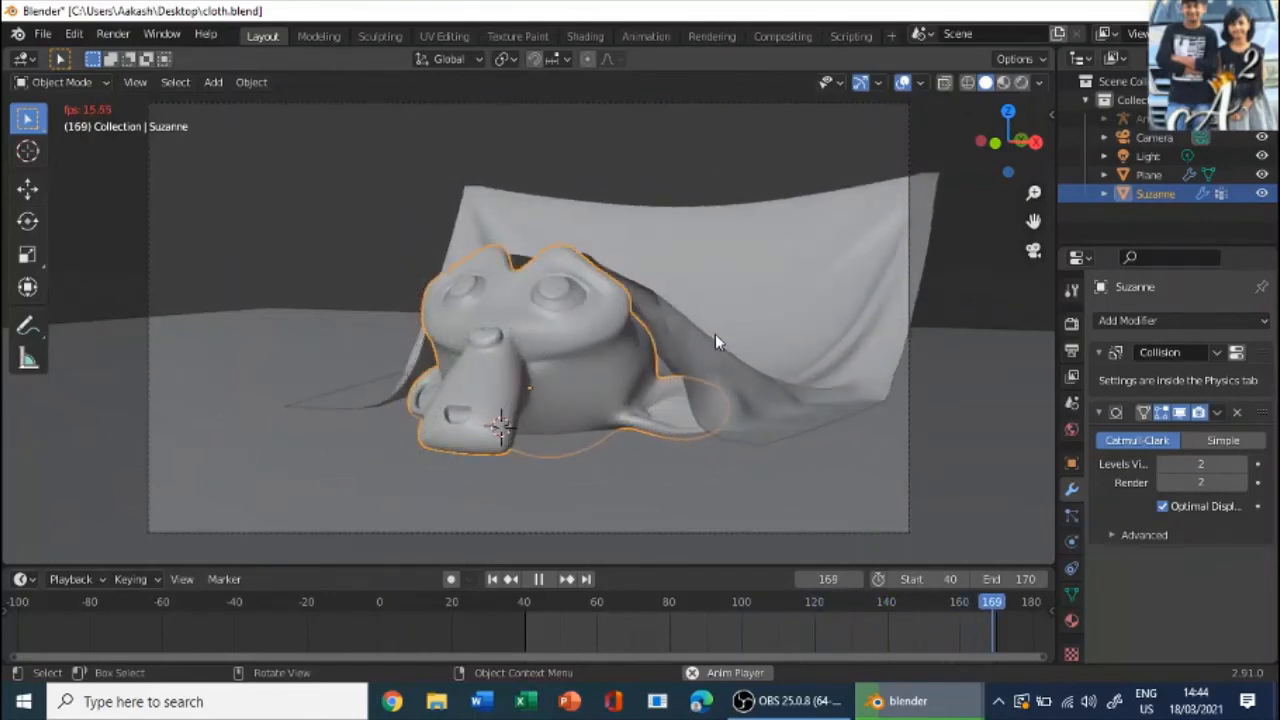
pyautogui.press('space')
pyautogui.scroll(-4, 690, 262)
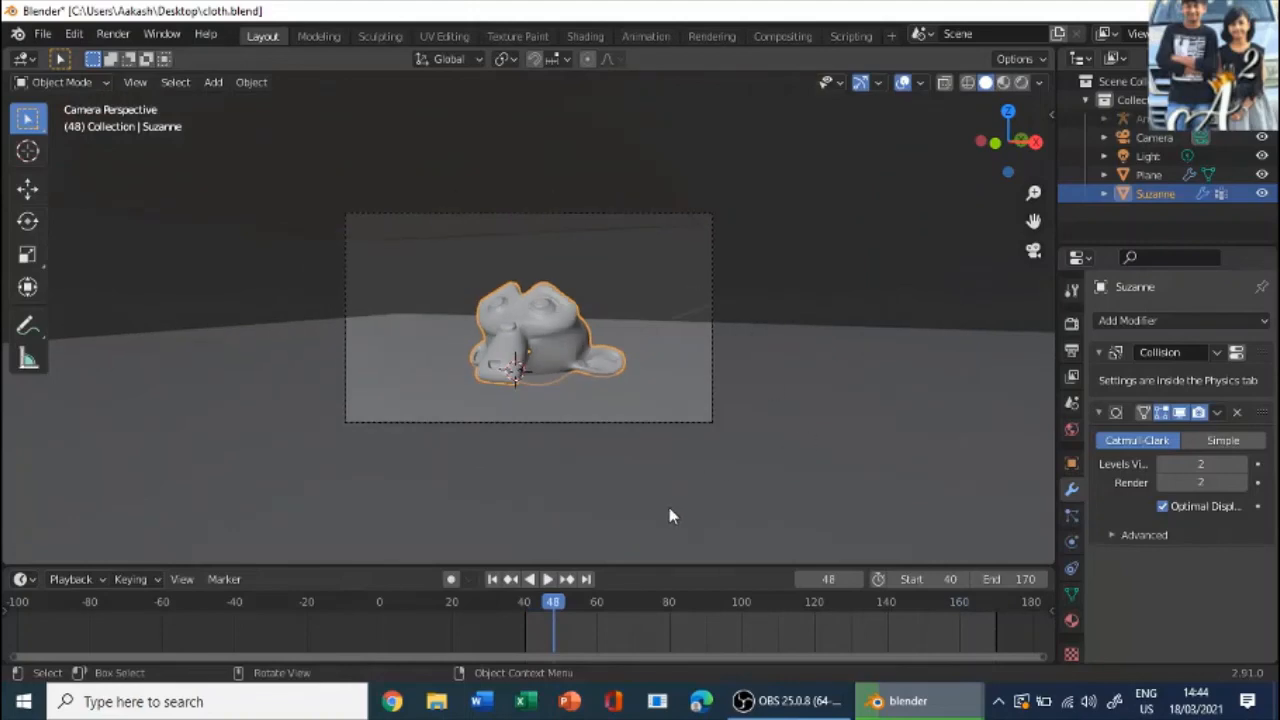
pyautogui.moveTo(712, 377); pyautogui.dragTo(766, 431, button='middle')
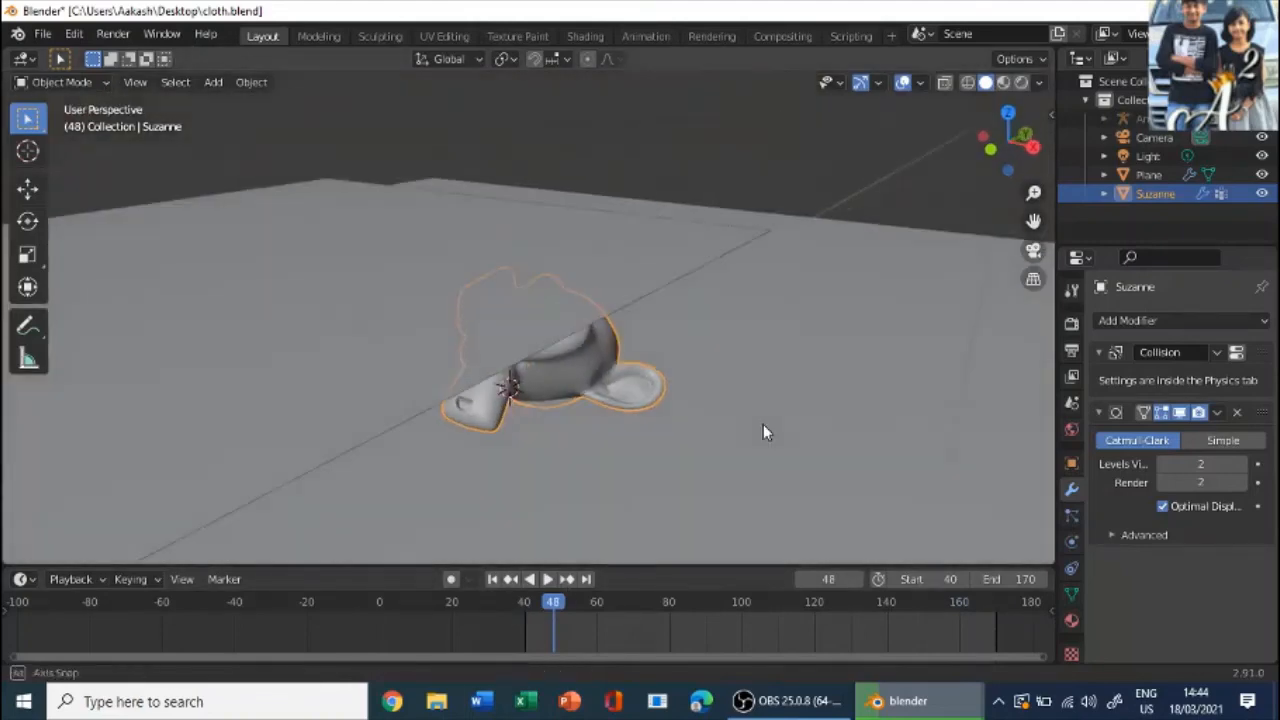
pyautogui.scroll(5, 737, 340)
pyautogui.scroll(-5, 627, 317)
pyautogui.moveTo(627, 314); pyautogui.dragTo(685, 312, button='middle')
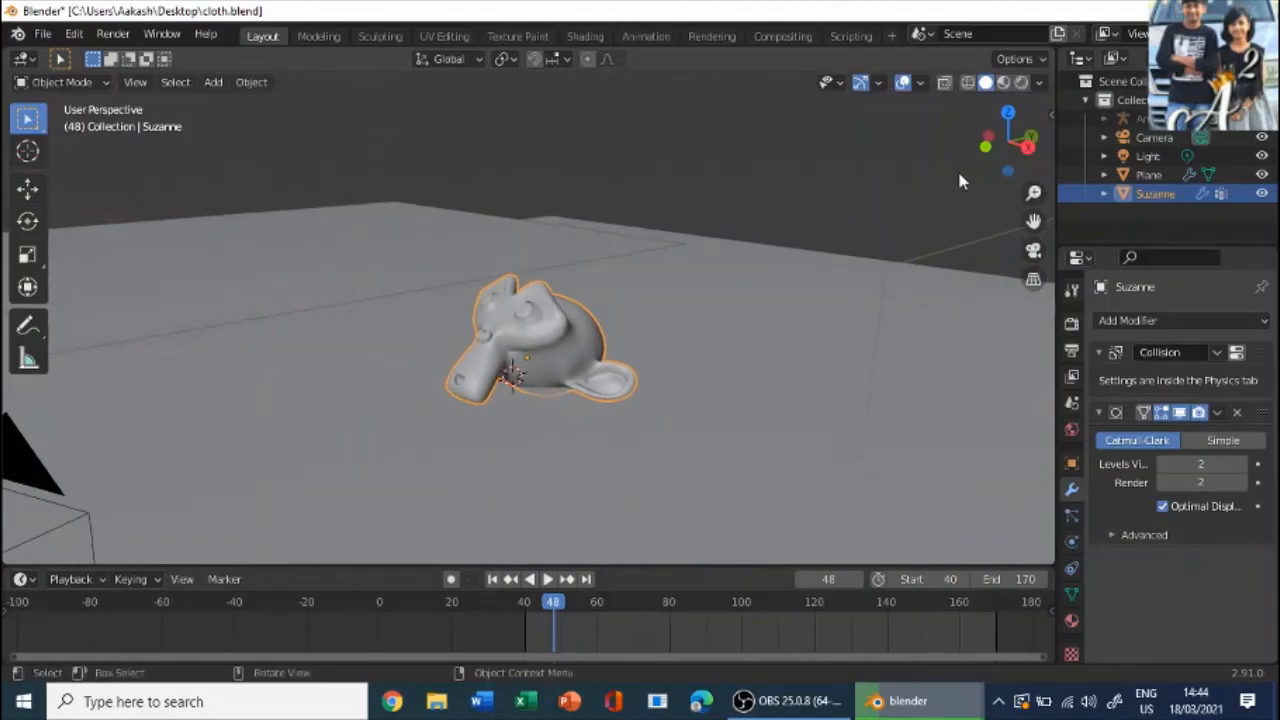